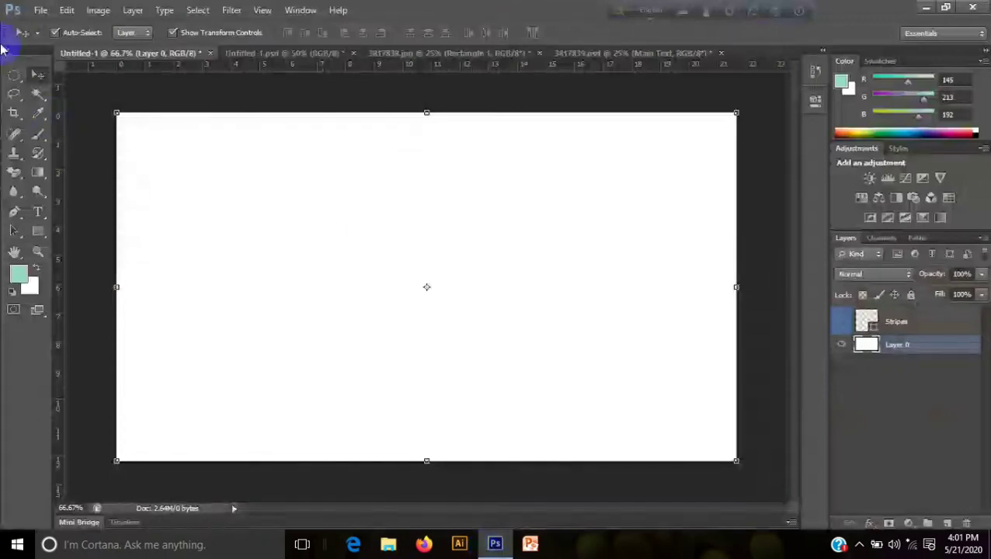
# Draw a cyan rectangle about 1279 × 719 px that covers the whole canvas, above Layer 0.
pyautogui.click(37, 231)
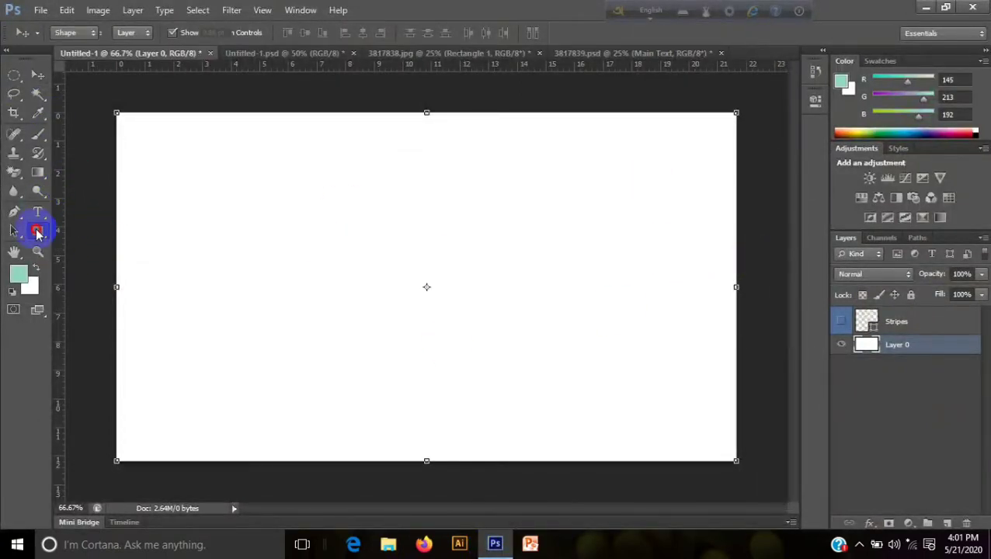
pyautogui.click(97, 234)
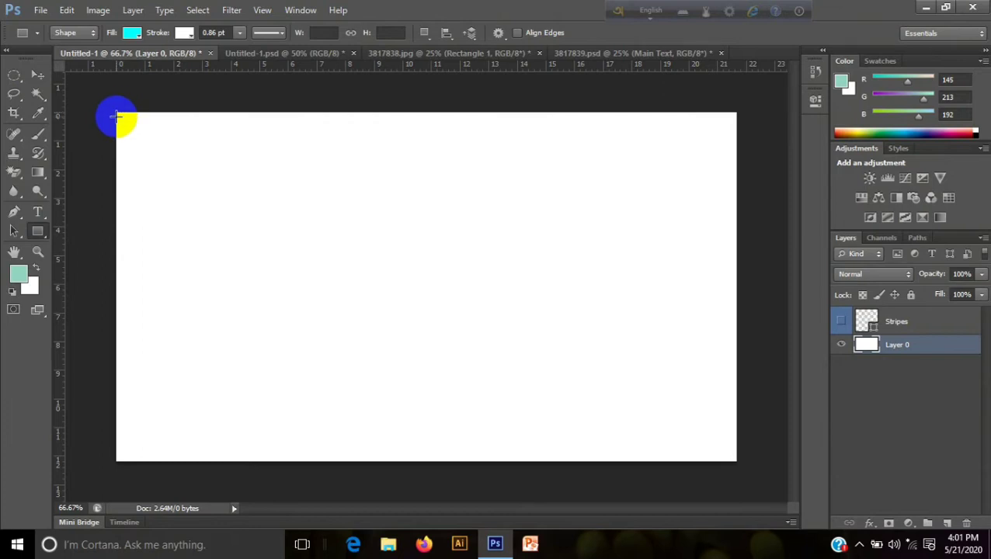
pyautogui.moveTo(116, 114); pyautogui.dragTo(736, 462)
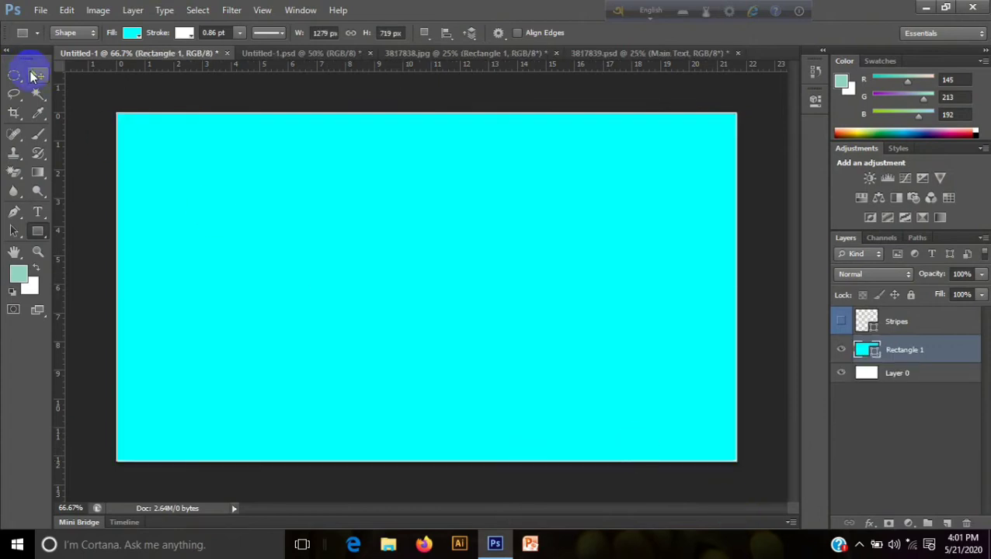
pyautogui.click(37, 75)
pyautogui.hotkey('ctrl', 't')
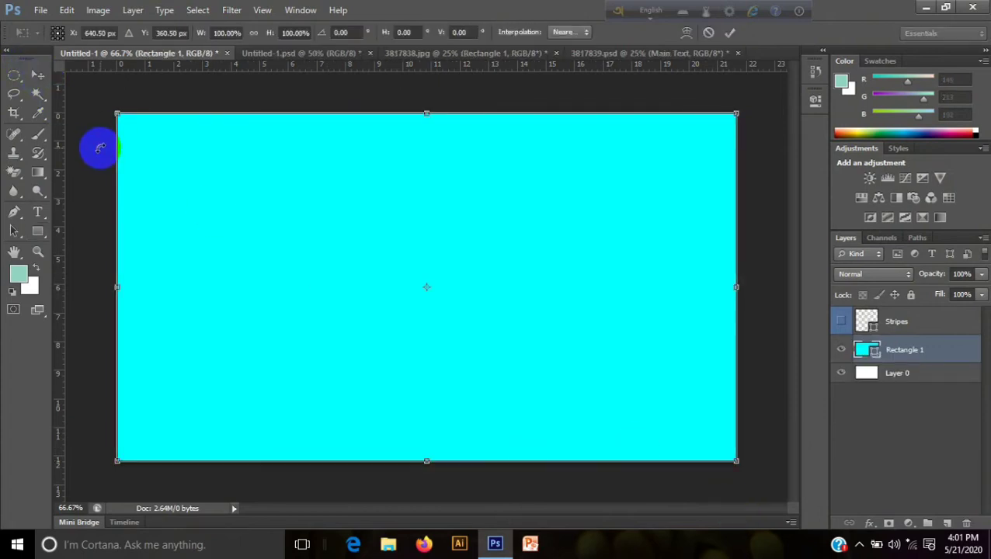
pyautogui.click(37, 75)
pyautogui.click(781, 415)
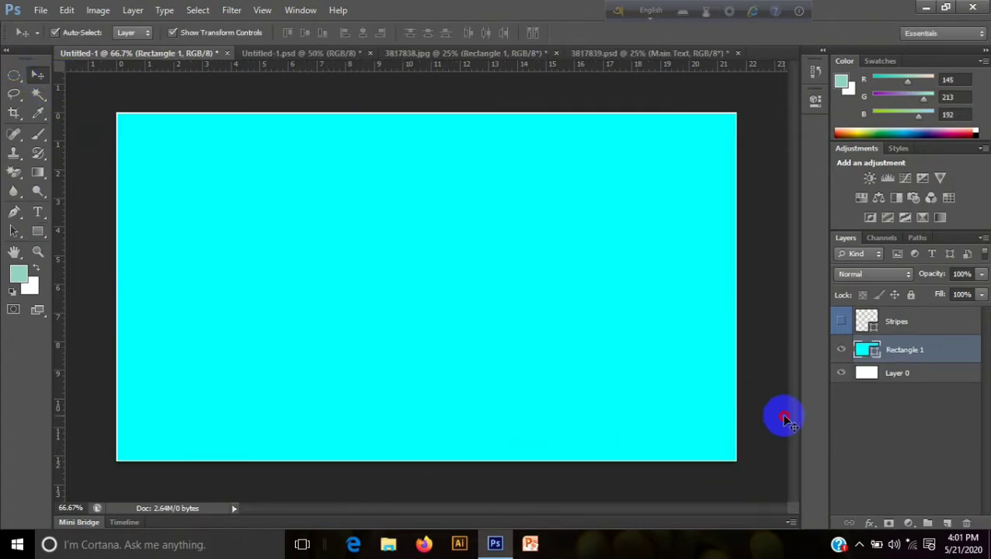
pyautogui.click(511, 307)
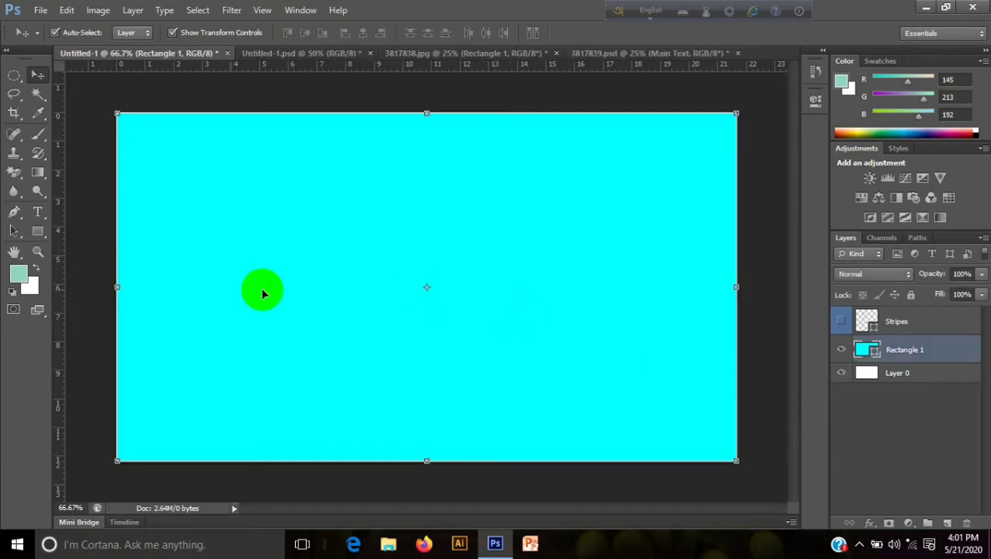
pyautogui.click(37, 230)
pyautogui.click(440, 255)
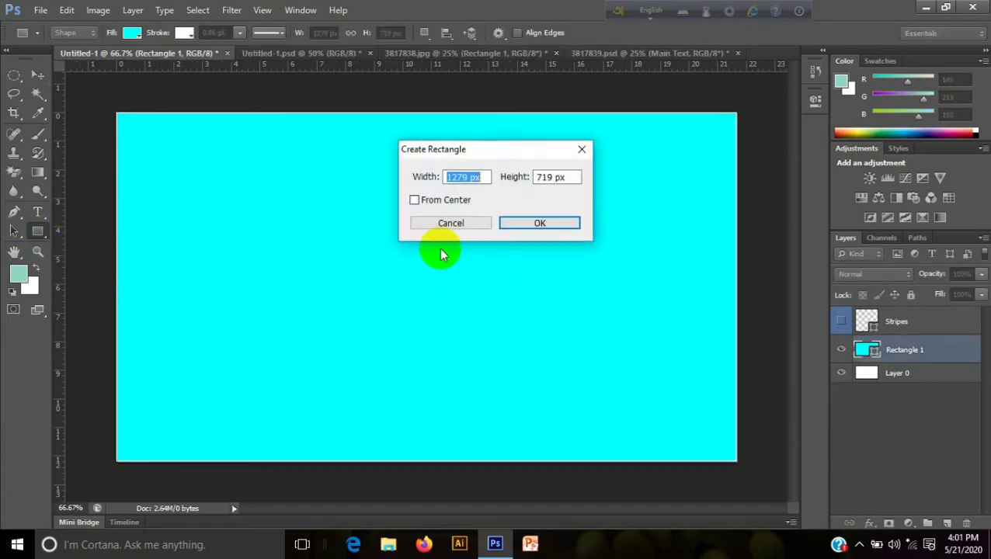
pyautogui.click(472, 224)
pyautogui.click(38, 74)
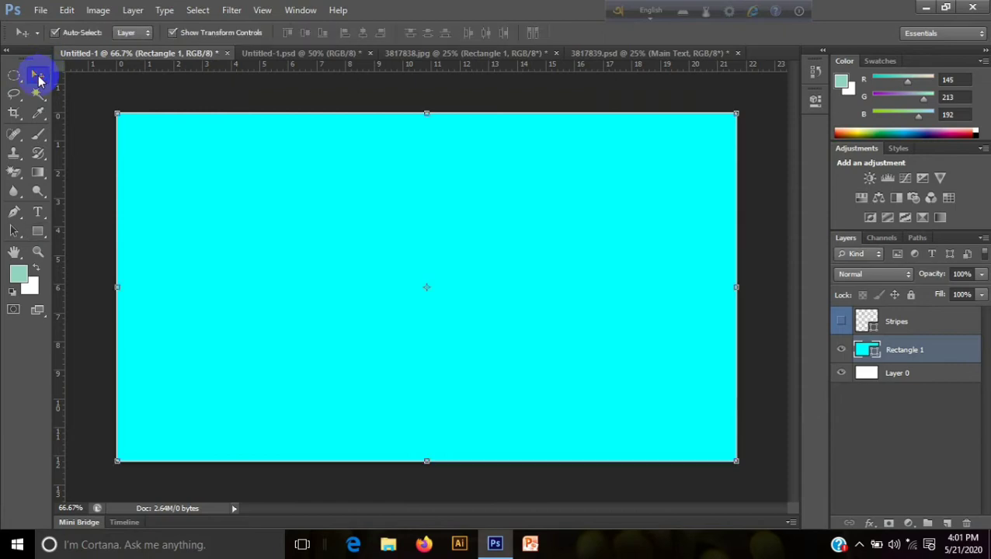
# Show the Stripes layer, scale the scribble to about 82% and move it to the right half of the canvas.
pyautogui.click(501, 311)
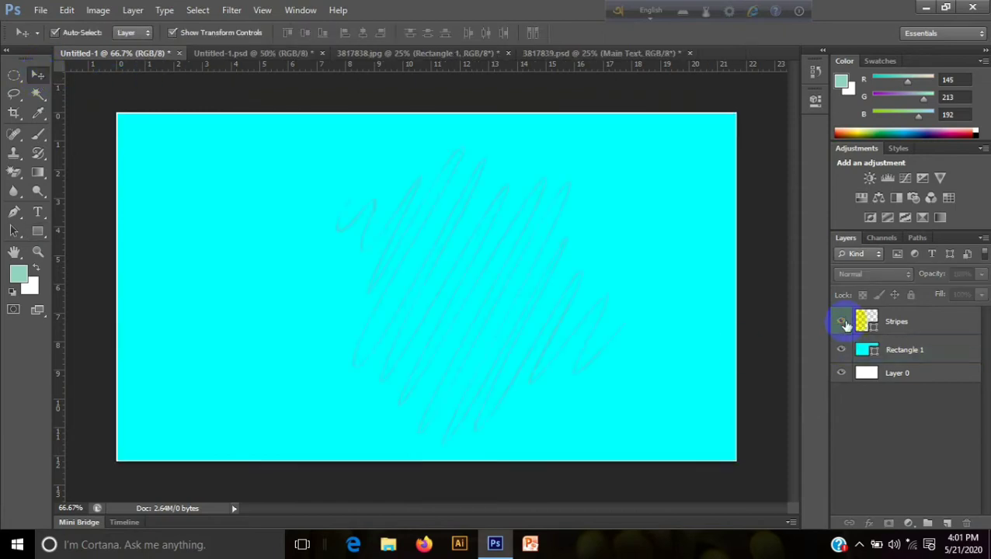
pyautogui.click(890, 329)
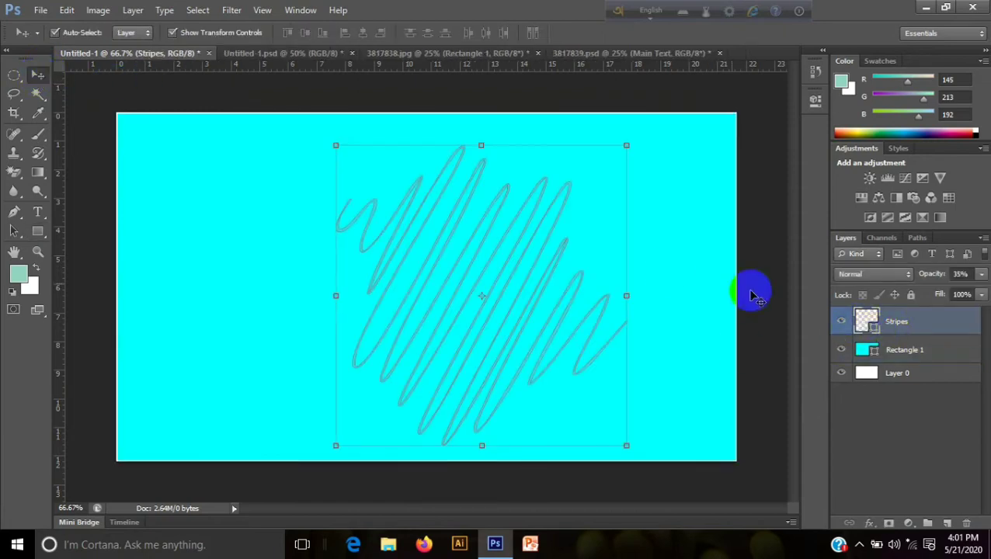
pyautogui.moveTo(626, 446); pyautogui.dragTo(574, 392)
pyautogui.moveTo(485, 282)
pyautogui.mouseDown()
pyautogui.moveTo(555, 308)
pyautogui.moveTo(590, 307)
pyautogui.mouseUp()
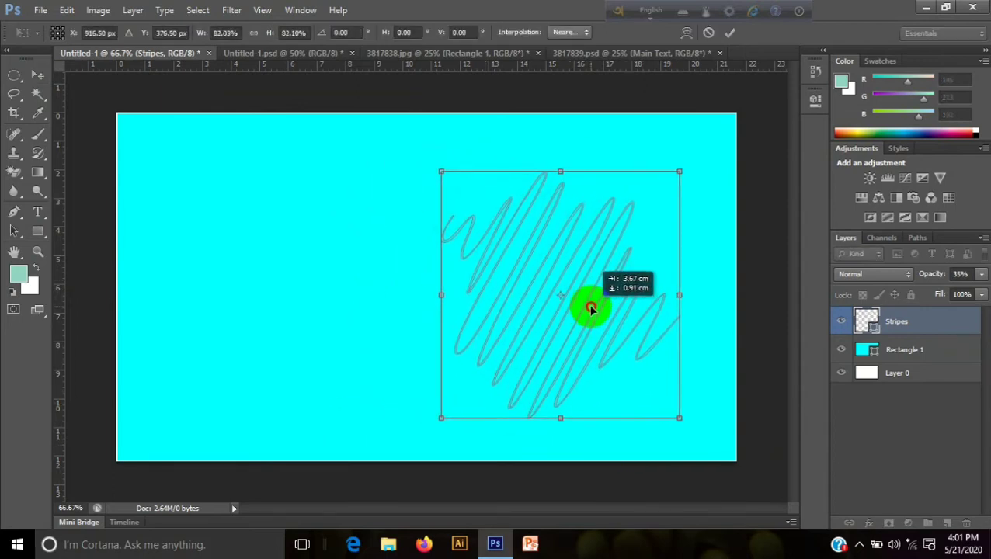
pyautogui.click(730, 33)
pyautogui.click(755, 151)
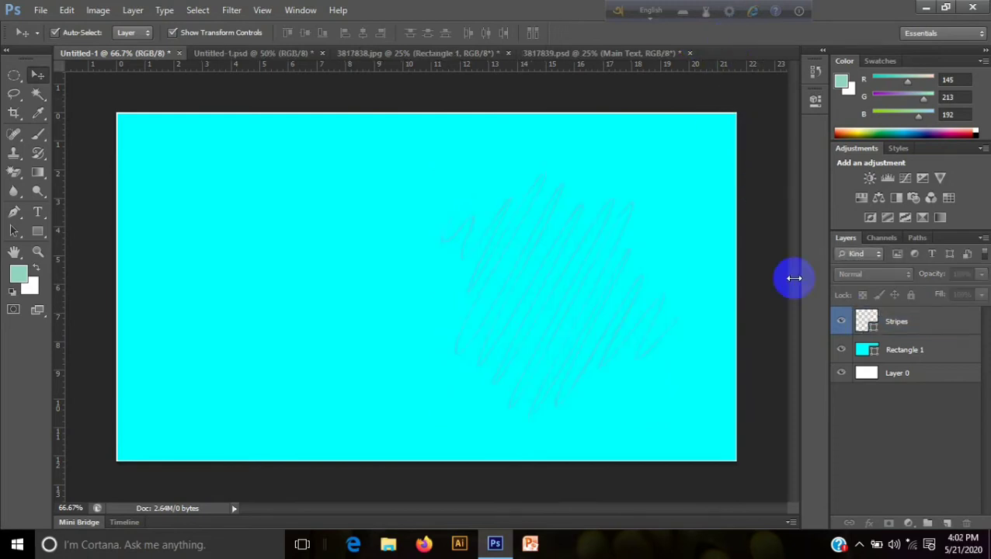
# Recolour the Stripes scribble white.
pyautogui.click(883, 328)
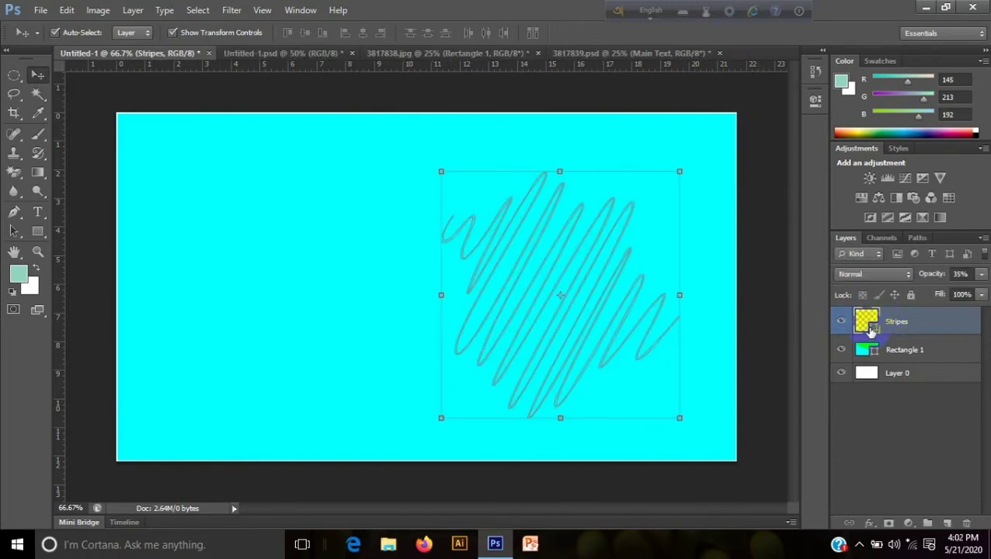
pyautogui.doubleClick(868, 327)
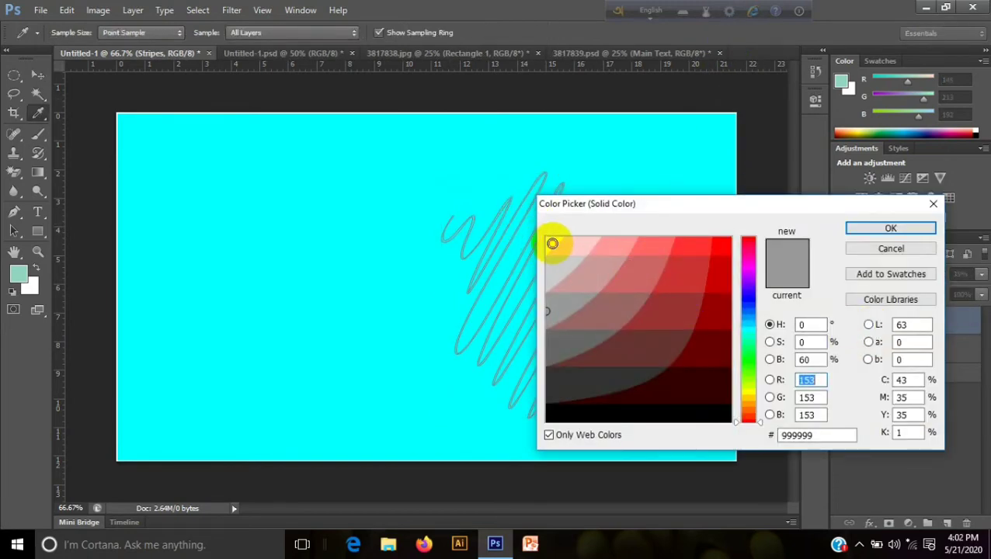
pyautogui.click(549, 240)
pyautogui.click(861, 228)
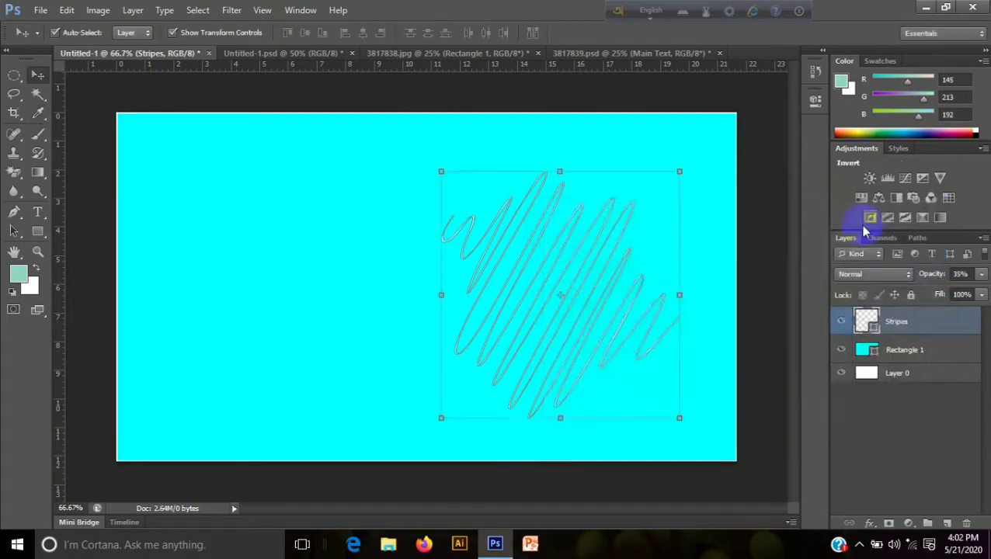
pyautogui.click(753, 256)
# Recolour the Stripes scribble dark grey, 333333.
pyautogui.click(905, 325)
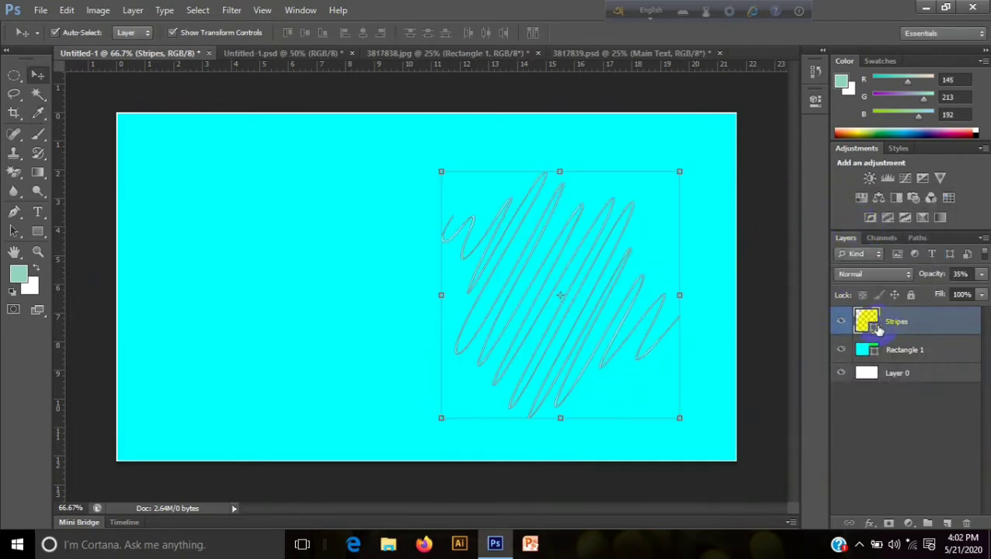
pyautogui.doubleClick(872, 328)
pyautogui.click(584, 386)
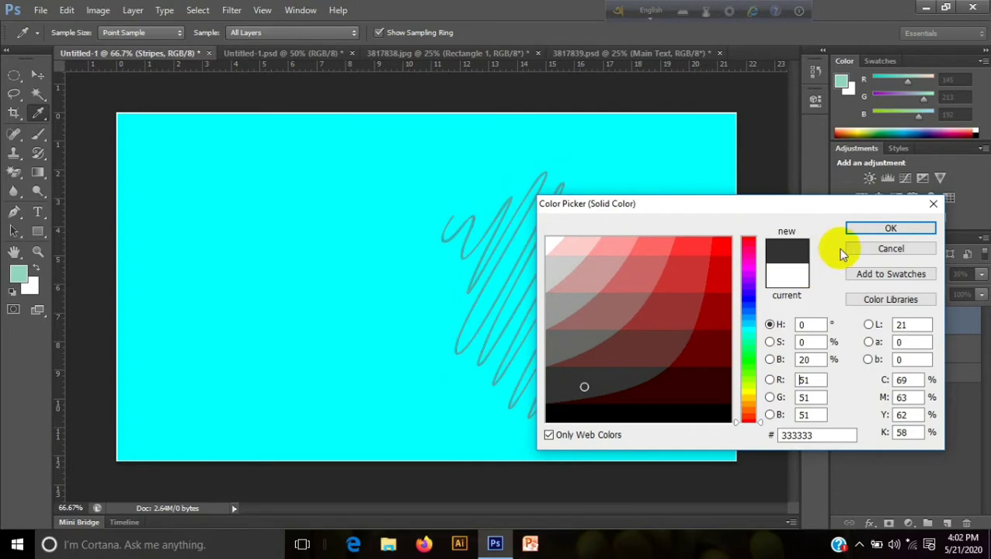
pyautogui.click(870, 233)
pyautogui.click(777, 312)
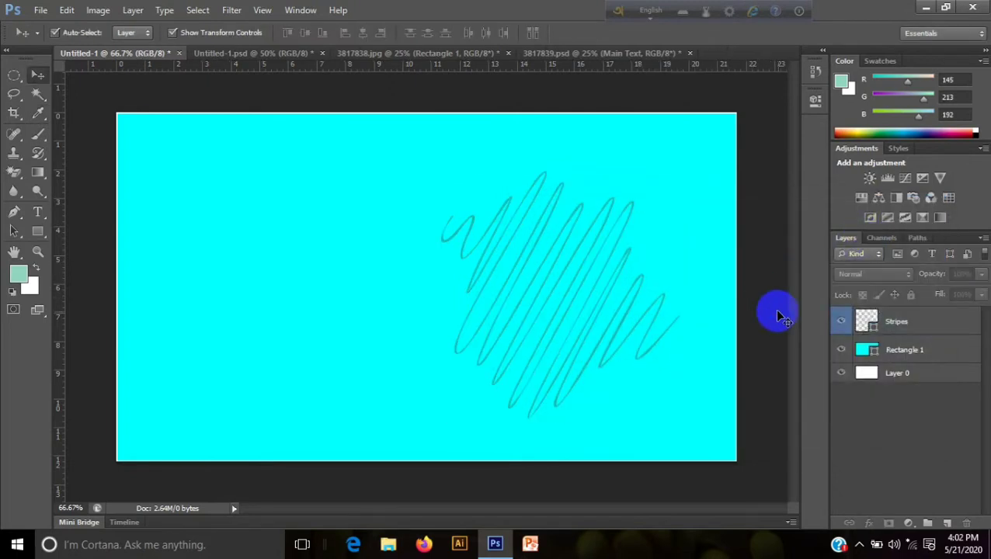
# Copy the image of the girl with the palette from Untitled-1.psd into the cyan Untitled-1 document.
pyautogui.click(223, 55)
pyautogui.moveTo(561, 267); pyautogui.dragTo(548, 344)
pyautogui.moveTo(577, 235); pyautogui.dragTo(571, 264)
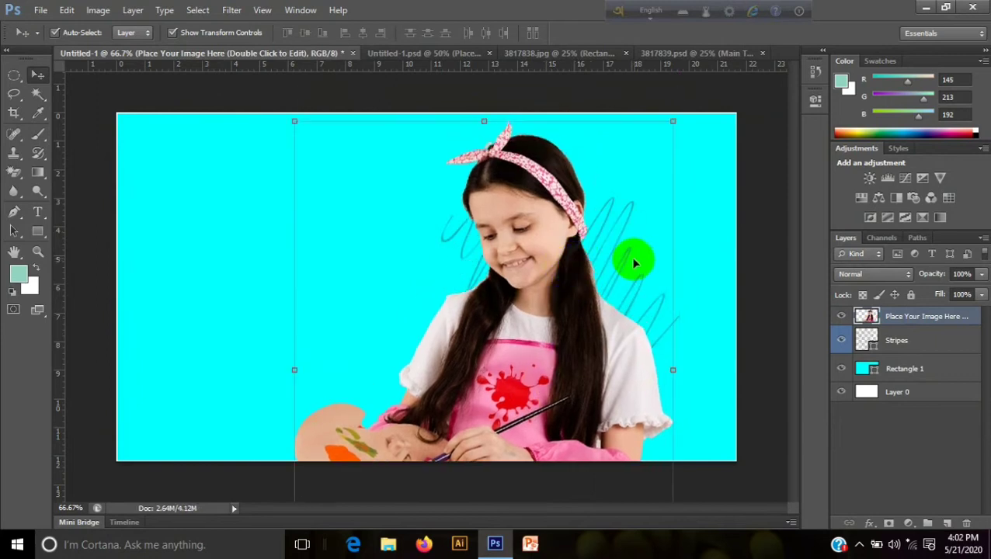
# Scale the girl image to about 56% and place it over the scribble at the canvas's lower edge.
pyautogui.moveTo(674, 122); pyautogui.dragTo(566, 310)
pyautogui.moveTo(488, 419); pyautogui.dragTo(665, 284)
pyautogui.moveTo(708, 150); pyautogui.dragTo(678, 193)
pyautogui.moveTo(606, 352); pyautogui.dragTo(581, 353)
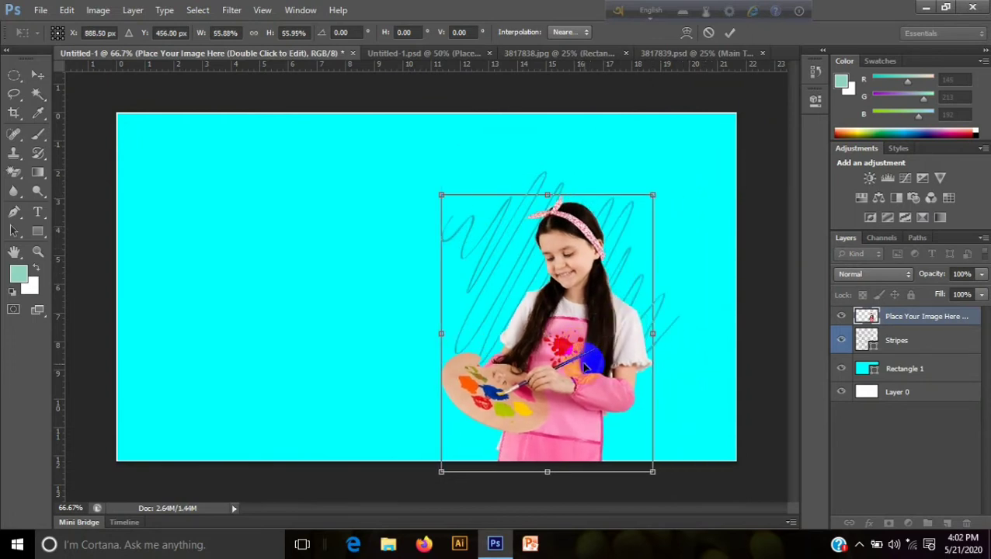
pyautogui.click(733, 38)
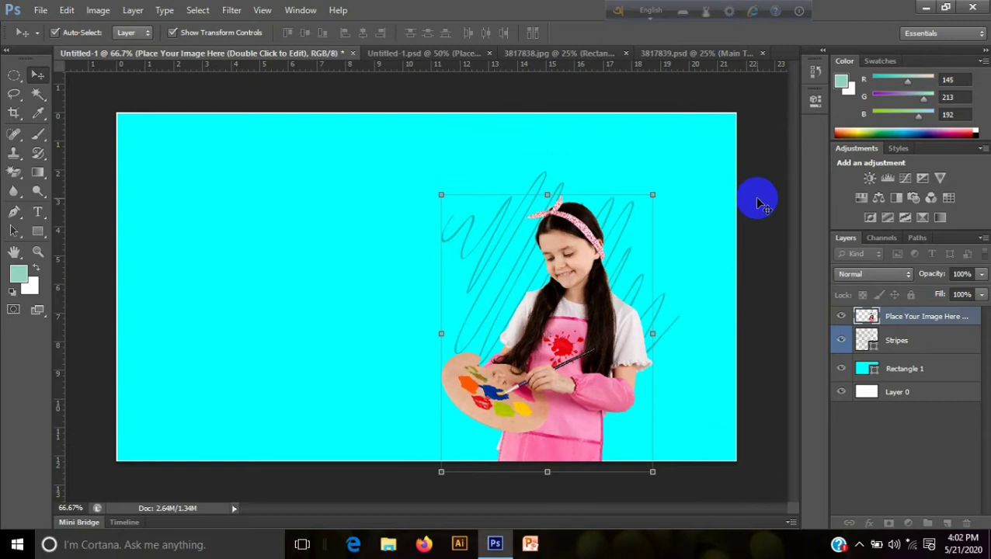
pyautogui.click(757, 201)
# Create a new empty layer above the girl image layer.
pyautogui.click(883, 348)
pyautogui.click(904, 320)
pyautogui.click(905, 349)
pyautogui.click(904, 320)
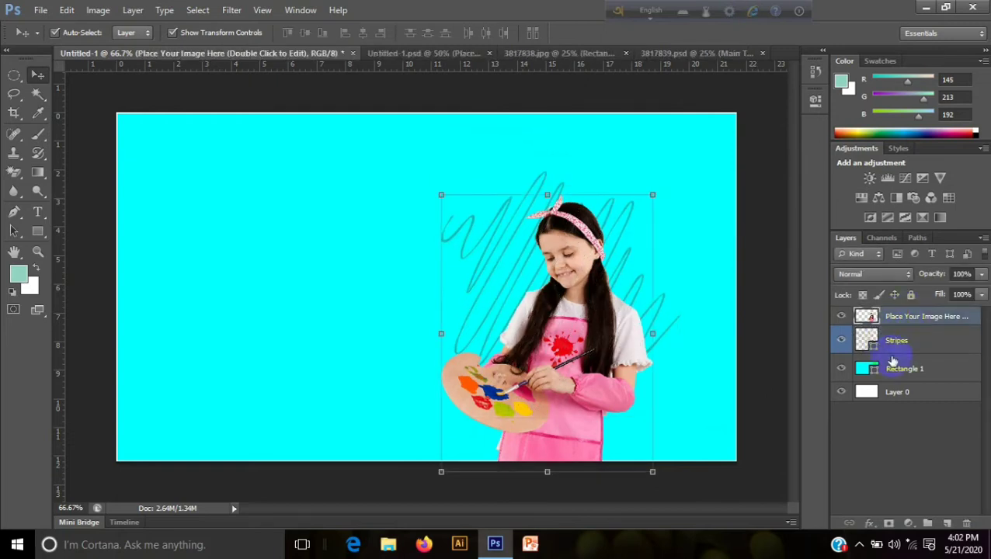
pyautogui.click(947, 523)
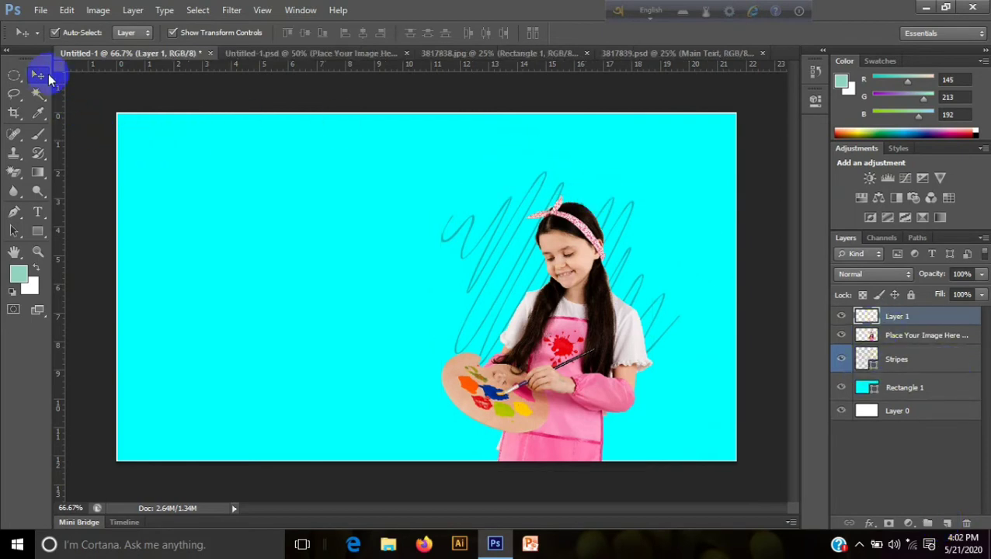
# Copy the Paint&Draw logo from Untitled-1.psd into the cyan Untitled-1 document.
pyautogui.click(317, 56)
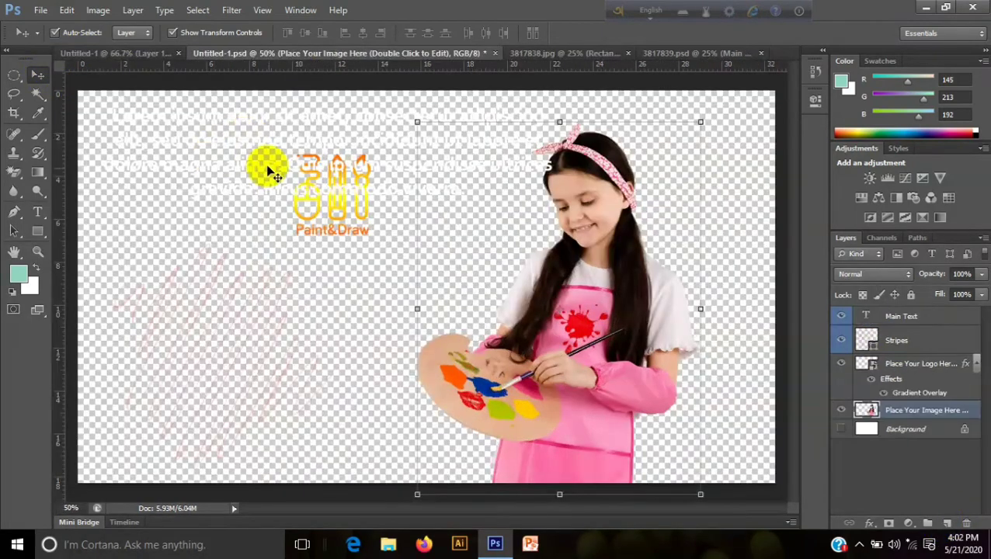
pyautogui.moveTo(315, 169); pyautogui.dragTo(315, 170)
pyautogui.click(411, 362)
pyautogui.click(343, 212)
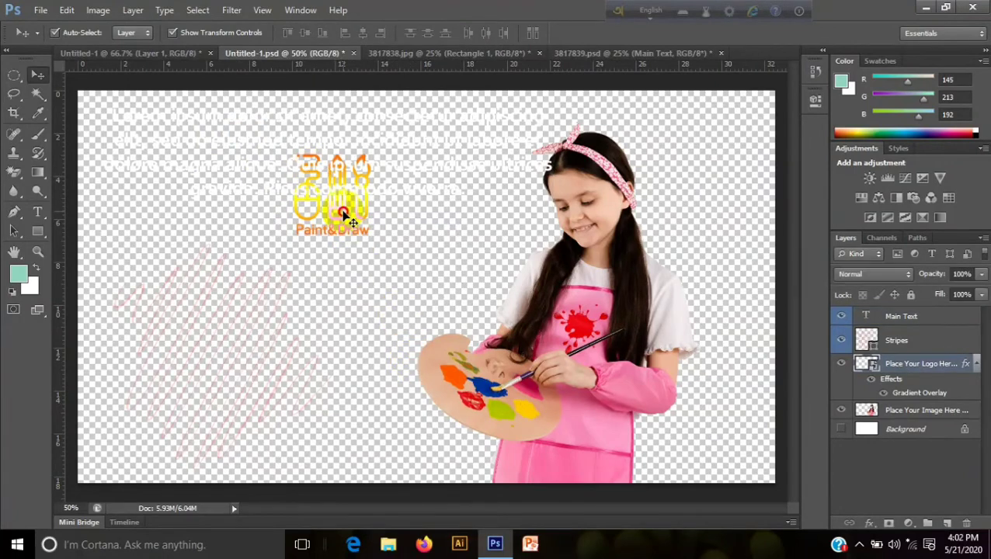
pyautogui.moveTo(343, 212); pyautogui.dragTo(183, 178)
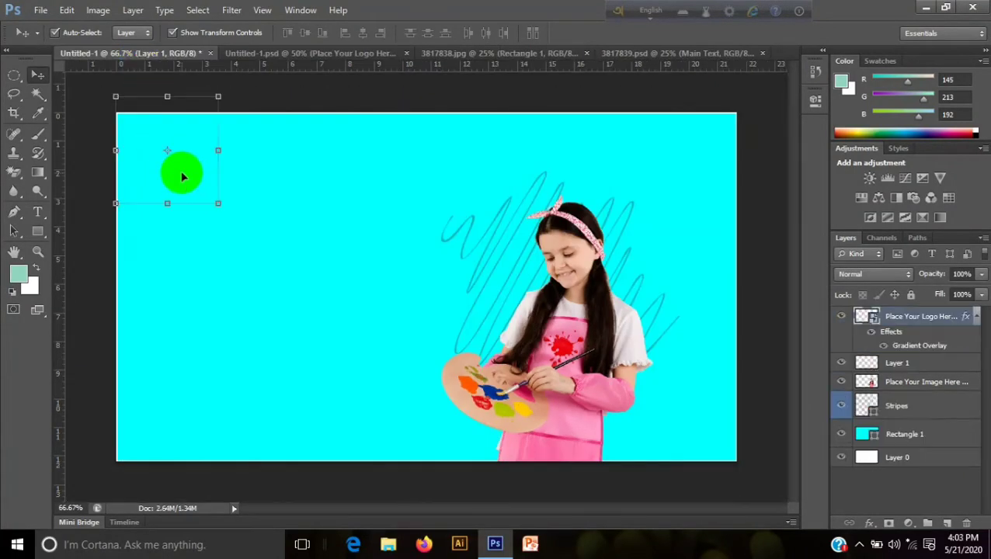
# Scale the Paint&Draw logo to about 76% and place it in the upper-left corner of the canvas.
pyautogui.moveTo(250, 141); pyautogui.dragTo(242, 187)
pyautogui.moveTo(189, 225); pyautogui.dragTo(174, 171)
pyautogui.moveTo(188, 127); pyautogui.dragTo(179, 142)
pyautogui.moveTo(157, 181); pyautogui.dragTo(170, 165)
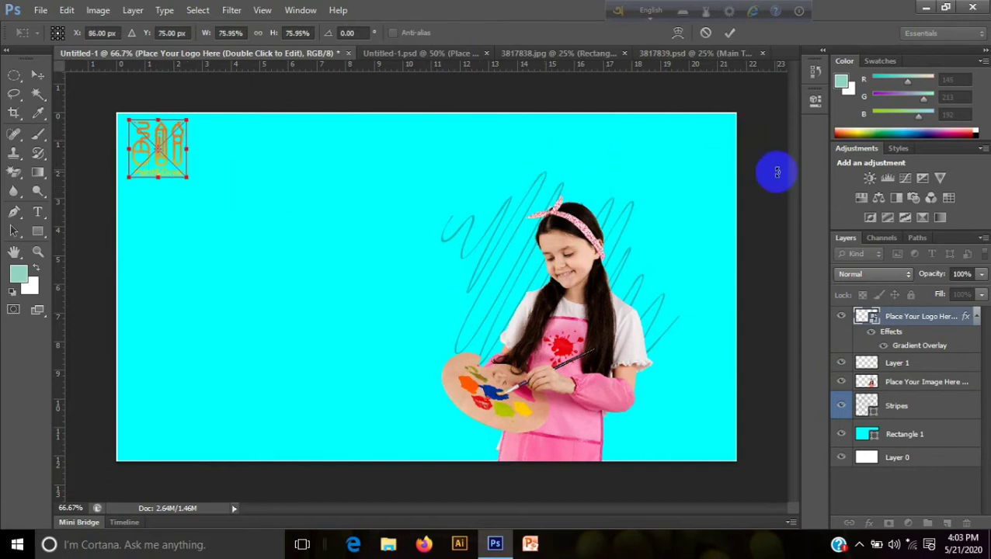
pyautogui.click(731, 34)
pyautogui.click(752, 151)
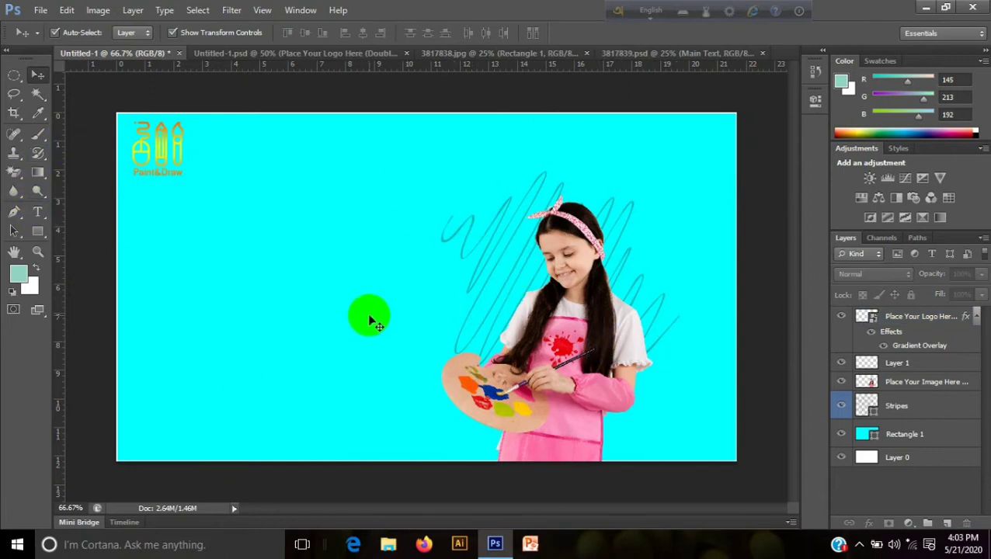
# Add a white (ffffff) HOME text above the scribble, near the canvas's upper edge.
pyautogui.click(39, 213)
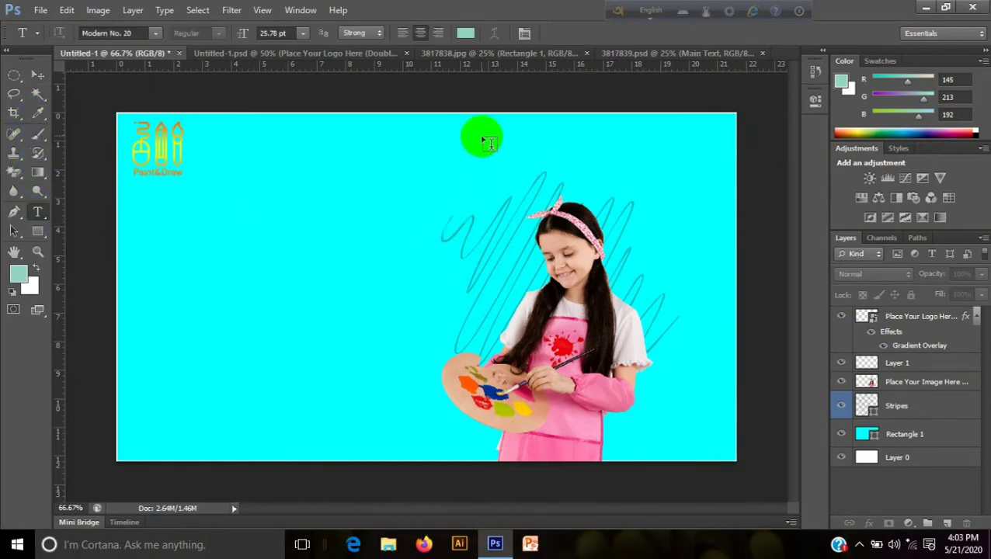
pyautogui.click(465, 142)
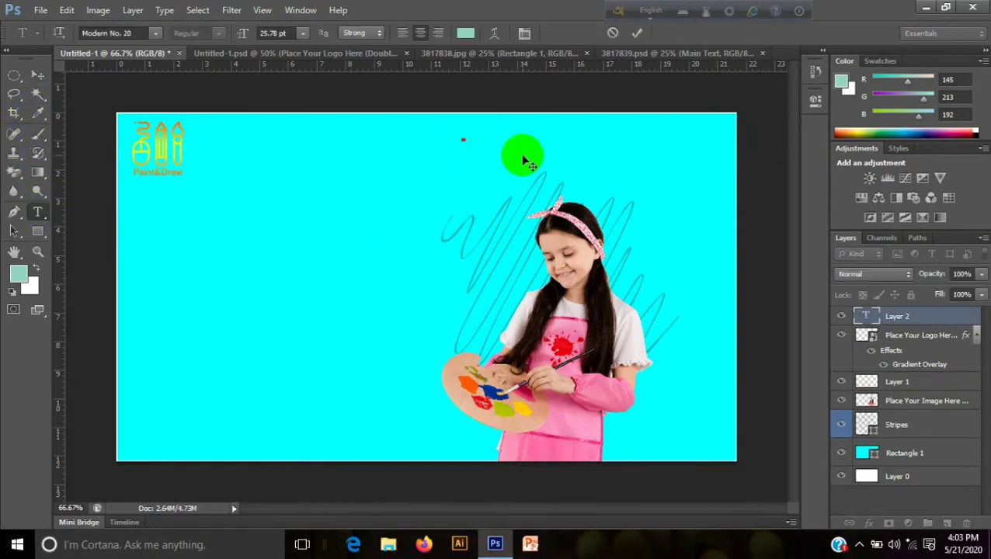
pyautogui.click(465, 32)
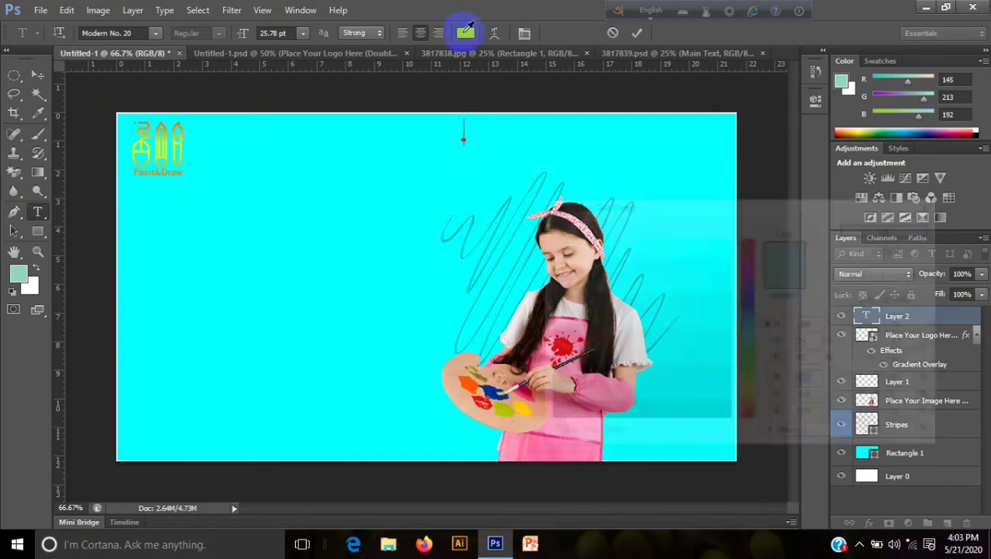
pyautogui.click(552, 239)
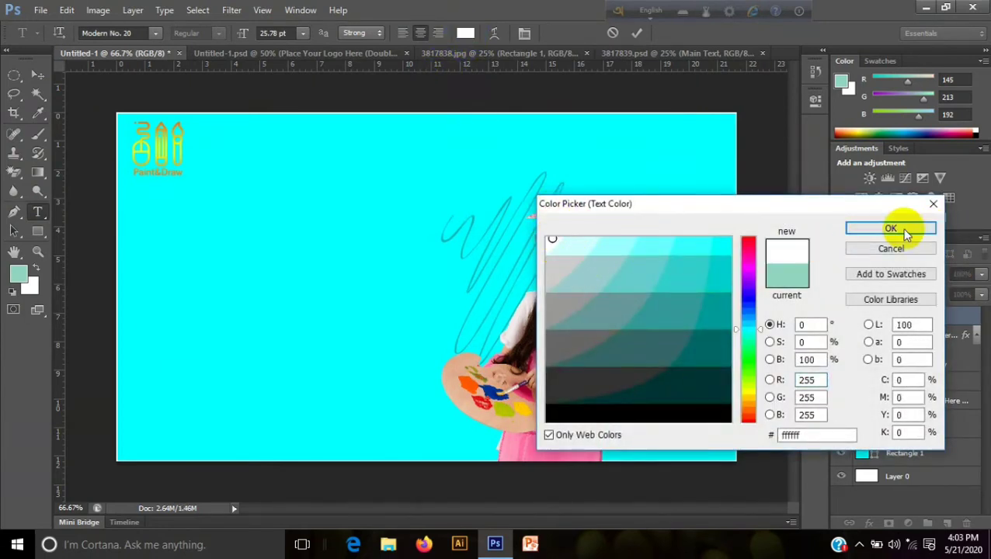
pyautogui.click(870, 228)
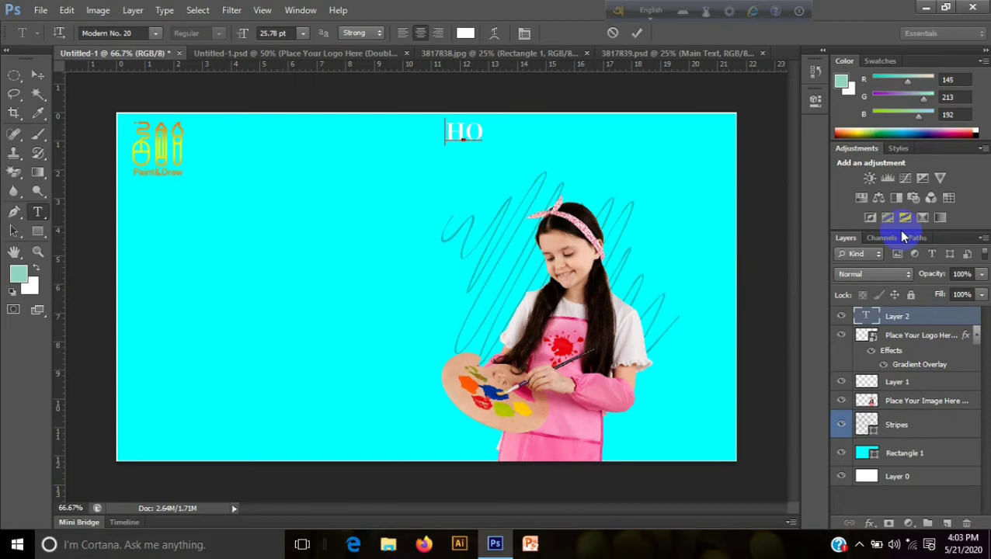
pyautogui.write('E')
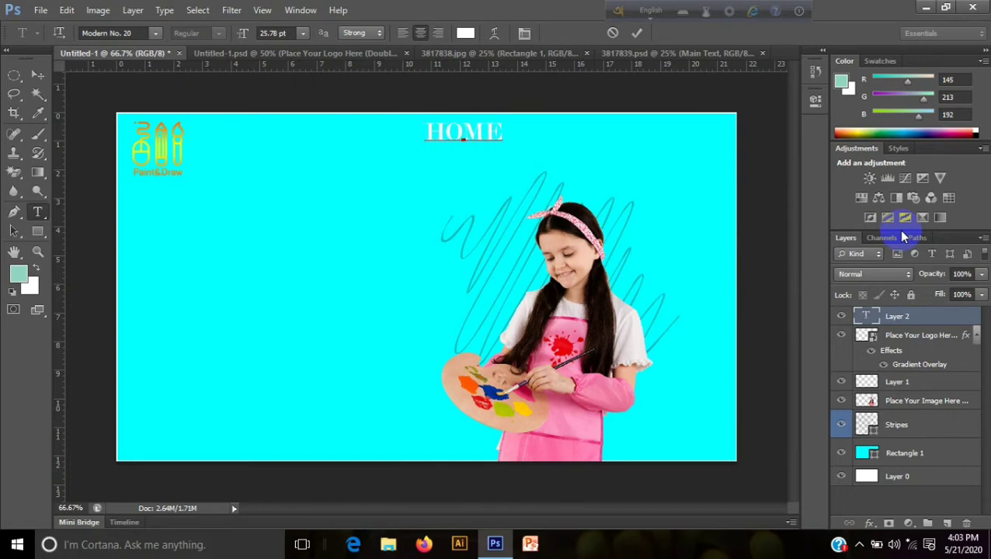
# Set the font size of the HOME text to 18 pt.
pyautogui.moveTo(425, 138); pyautogui.dragTo(527, 144)
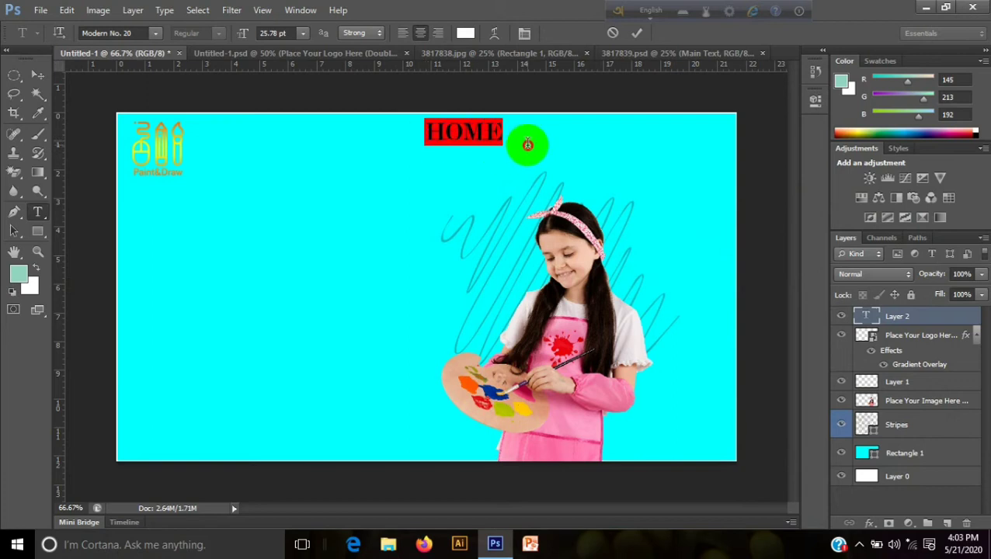
pyautogui.click(301, 33)
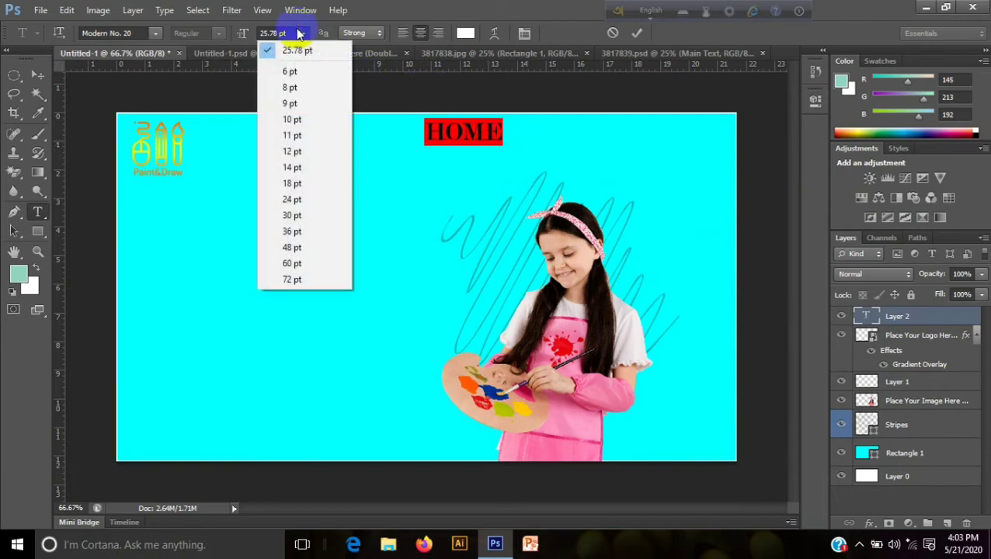
pyautogui.click(298, 184)
pyautogui.click(39, 75)
pyautogui.click(305, 232)
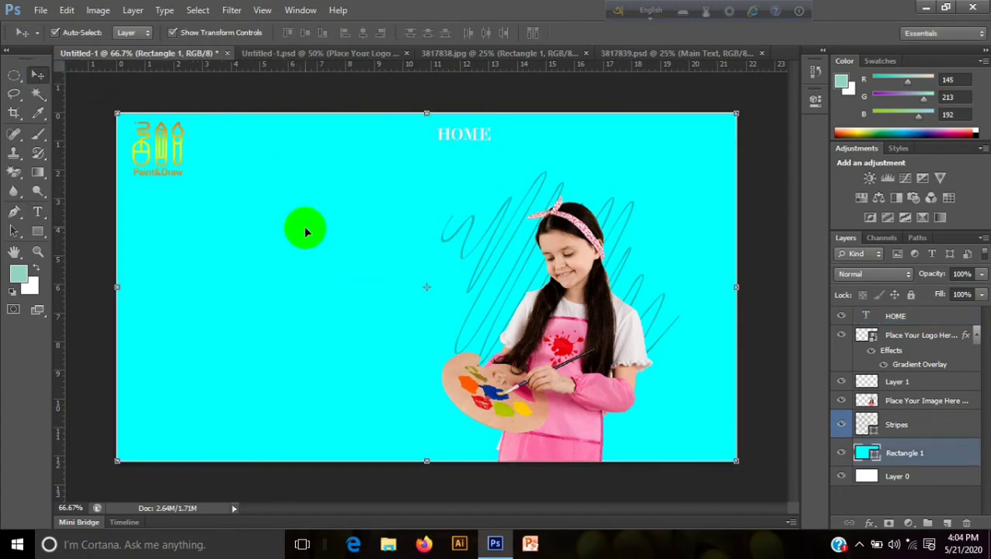
# Duplicate the HOME text layer within Untitled-1, keeping the name HOME copy.
pyautogui.click(477, 136)
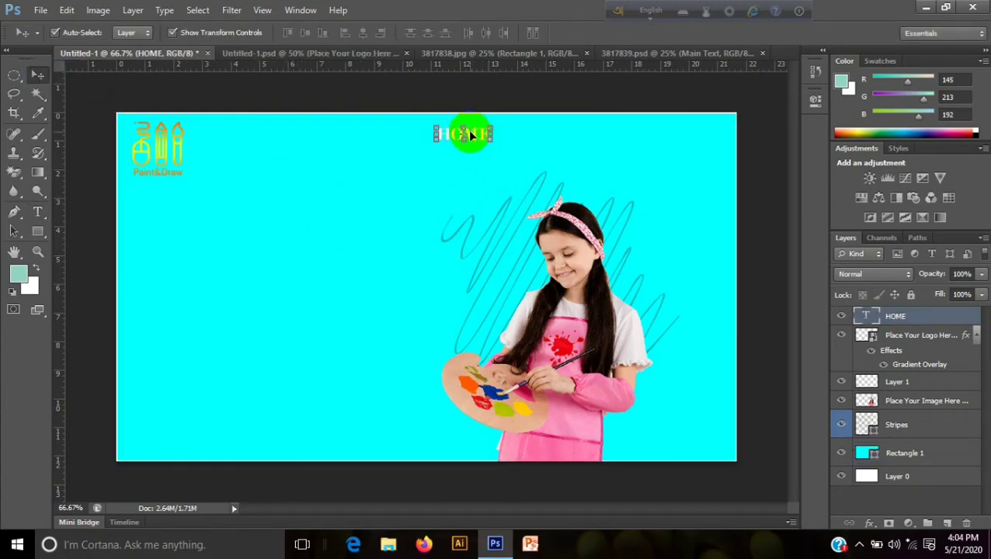
pyautogui.rightClick(903, 317)
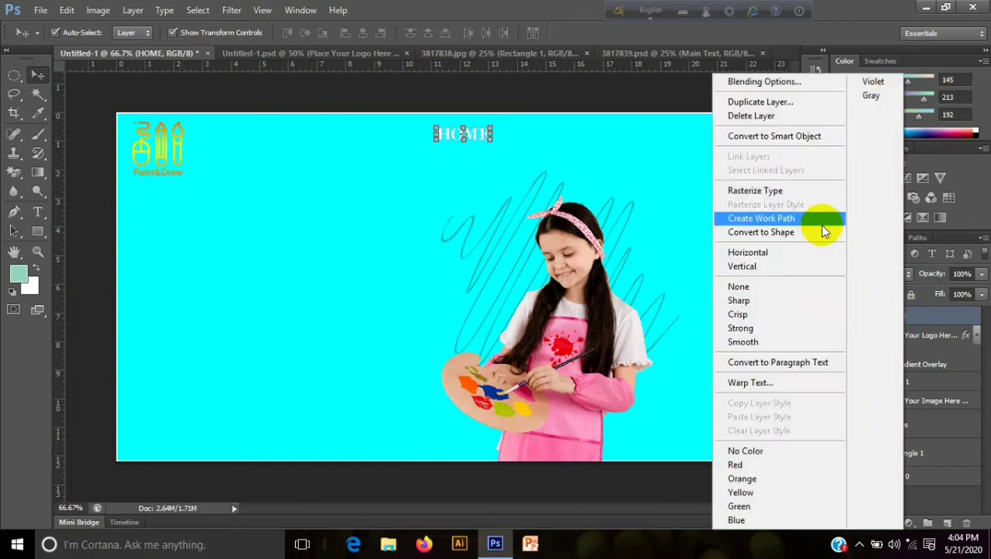
pyautogui.click(800, 106)
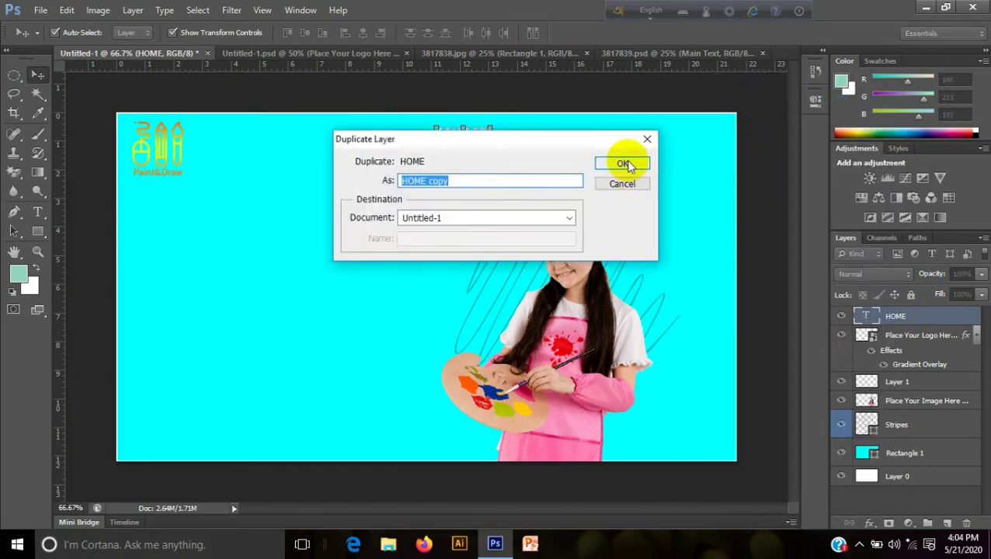
pyautogui.click(626, 164)
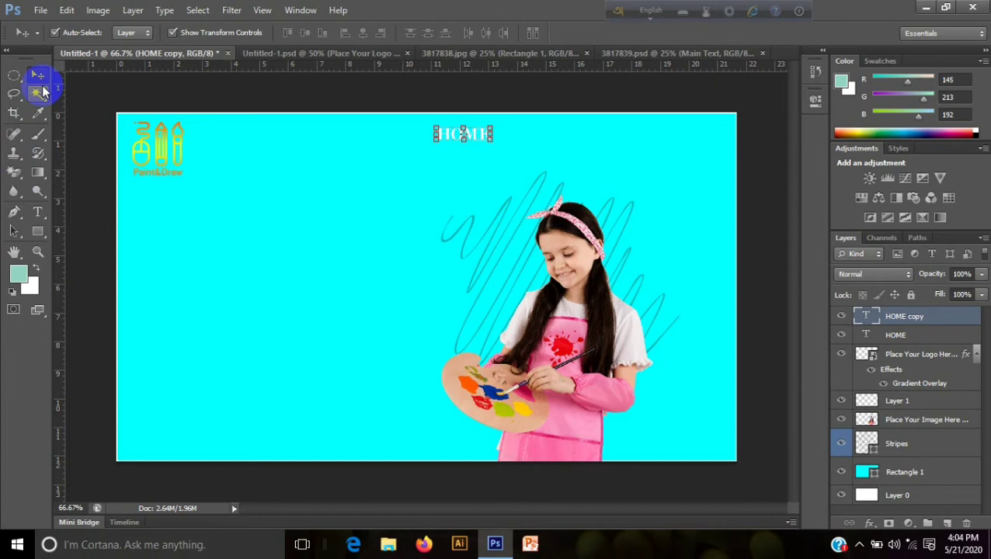
# Move the HOME copy horizontally so it sits just to the right of the original HOME text.
pyautogui.hotkey('shift', 'Right')
pyautogui.hotkey('shift', 'Right')
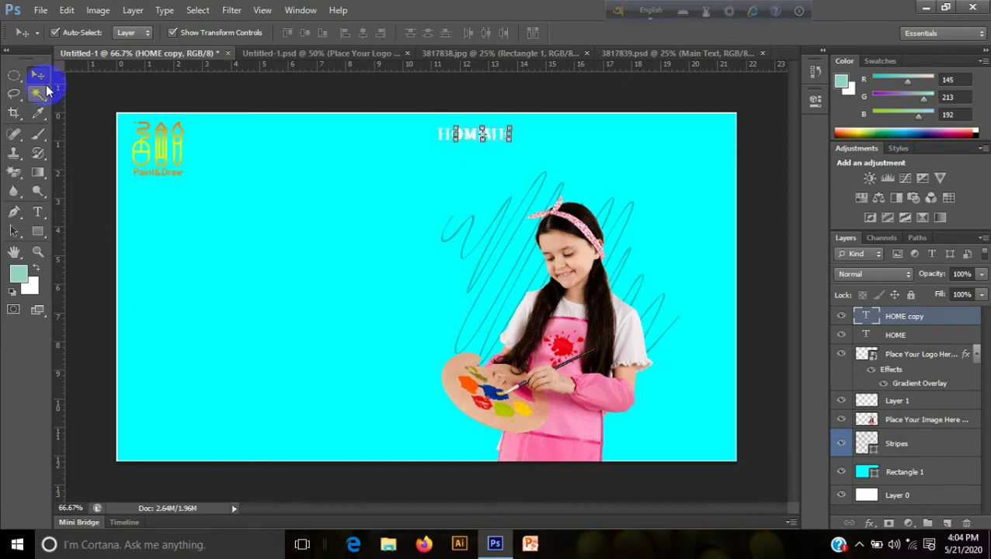
pyautogui.hotkey('shift', 'Right')
pyautogui.hotkey('shift', 'Right')
pyautogui.hotkey('shift', 'Right')
pyautogui.hotkey('shift', 'Right')
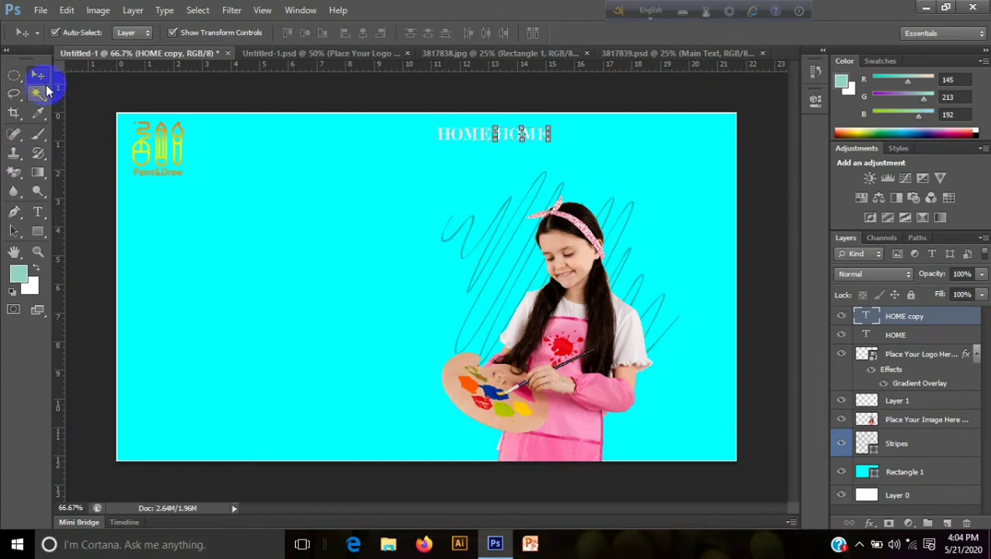
pyautogui.hotkey('shift', 'Right')
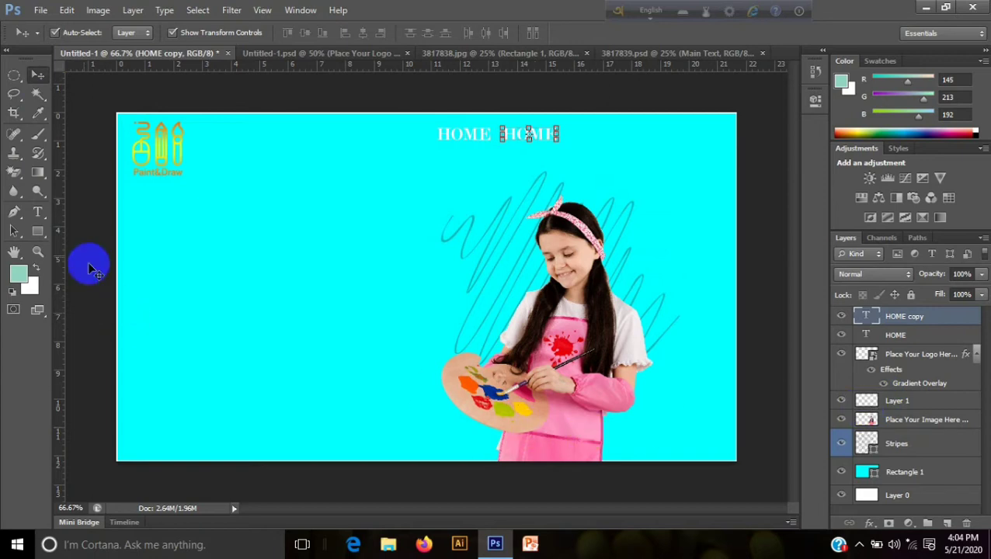
# Replace the duplicated HOME text's wording with ABOUT US.
pyautogui.click(39, 213)
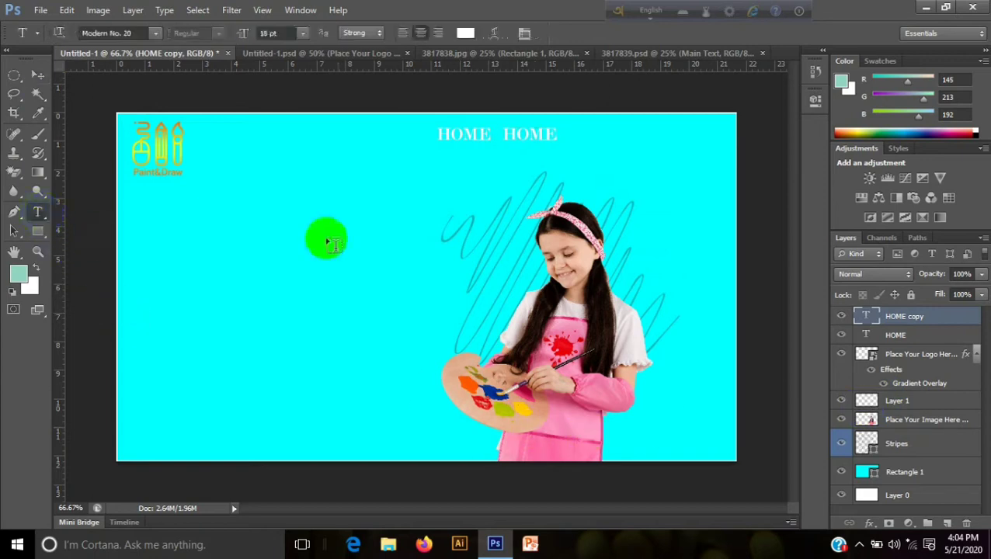
pyautogui.click(555, 134)
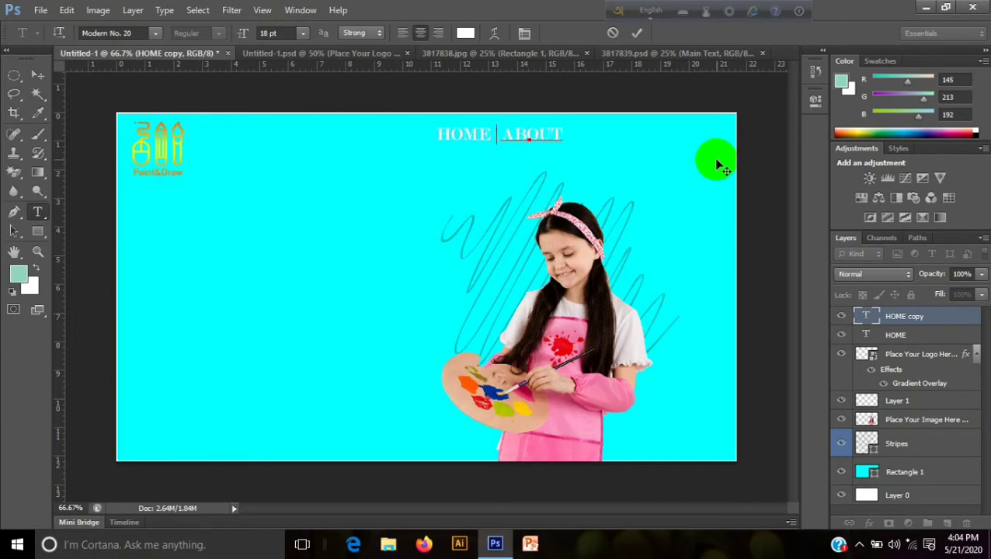
pyautogui.click(565, 139)
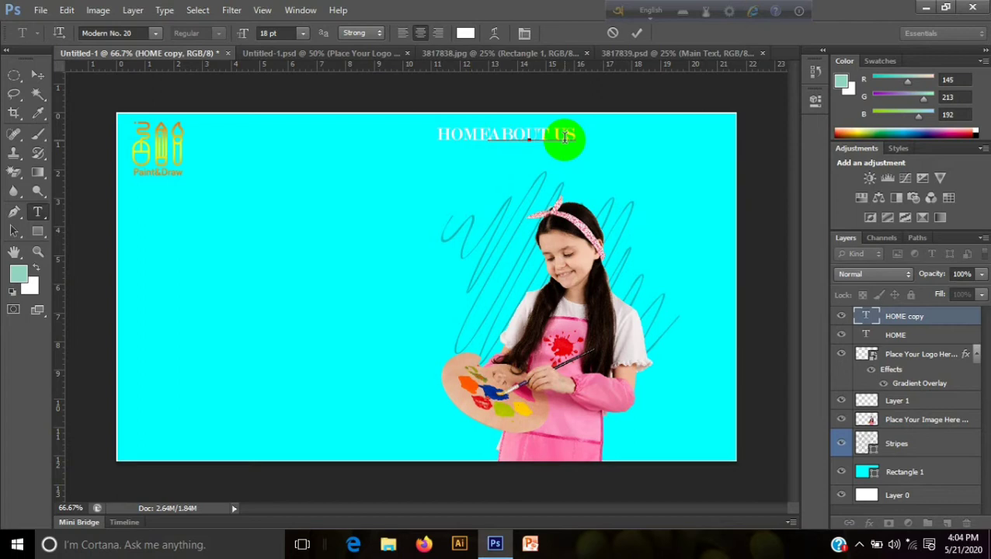
pyautogui.click(637, 32)
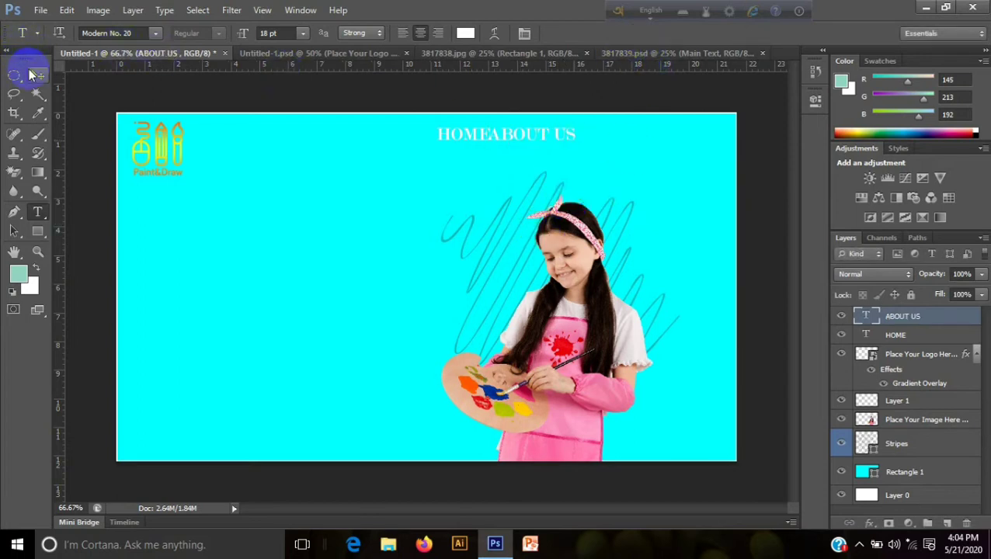
# Shift the ABOUT US text to the right, leaving a small gap after HOME.
pyautogui.click(35, 74)
pyautogui.hotkey('shift', 'Right')
pyautogui.hotkey('shift', 'Right')
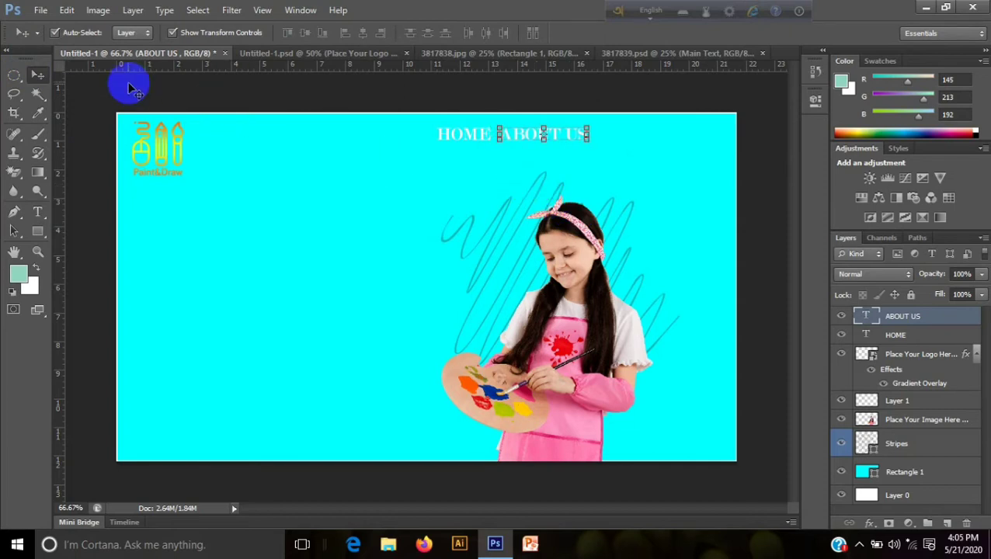
pyautogui.click(340, 253)
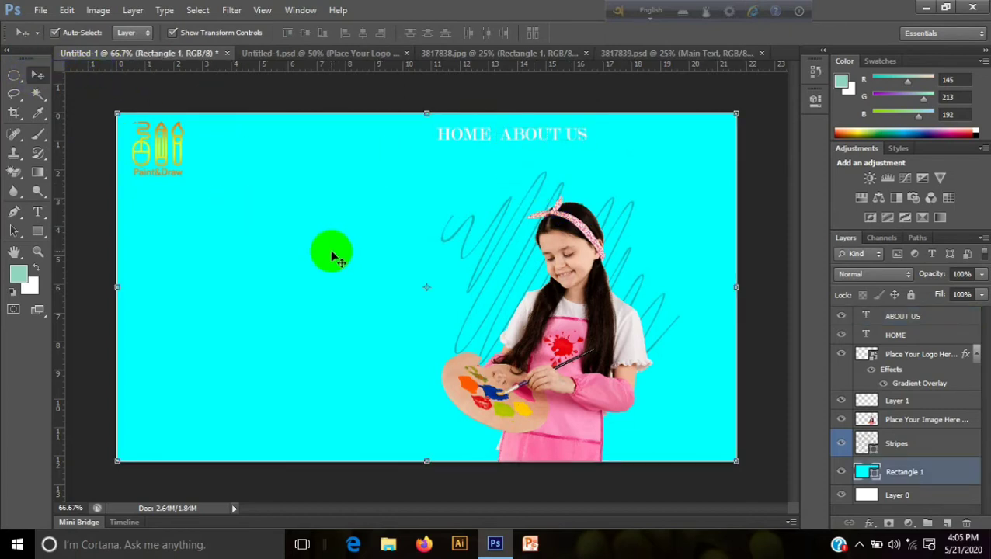
pyautogui.click(37, 212)
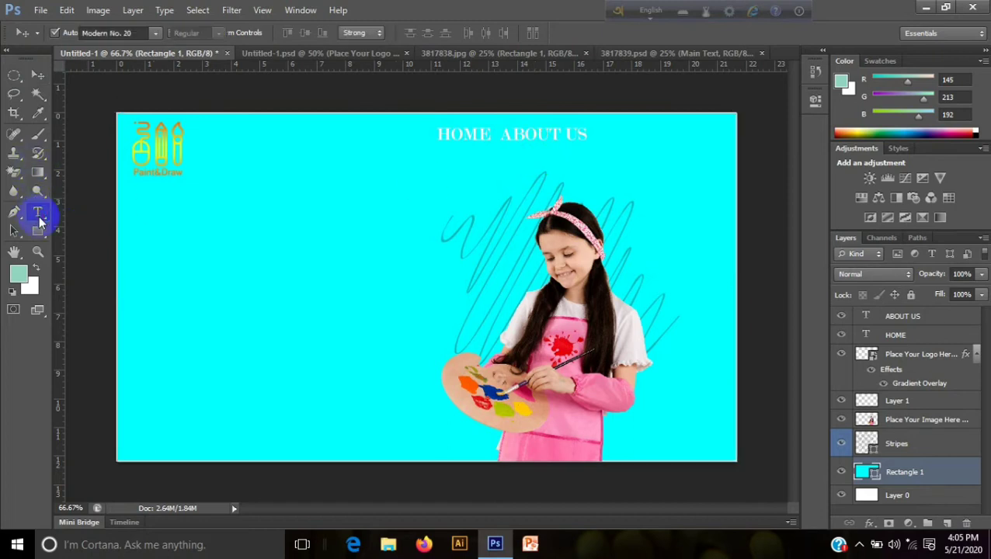
pyautogui.click(606, 135)
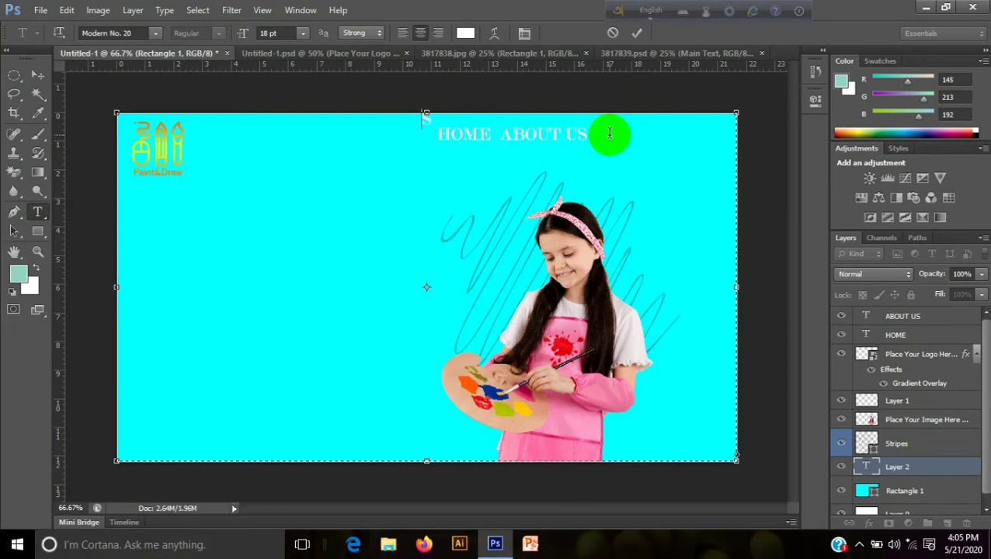
pyautogui.click(913, 318)
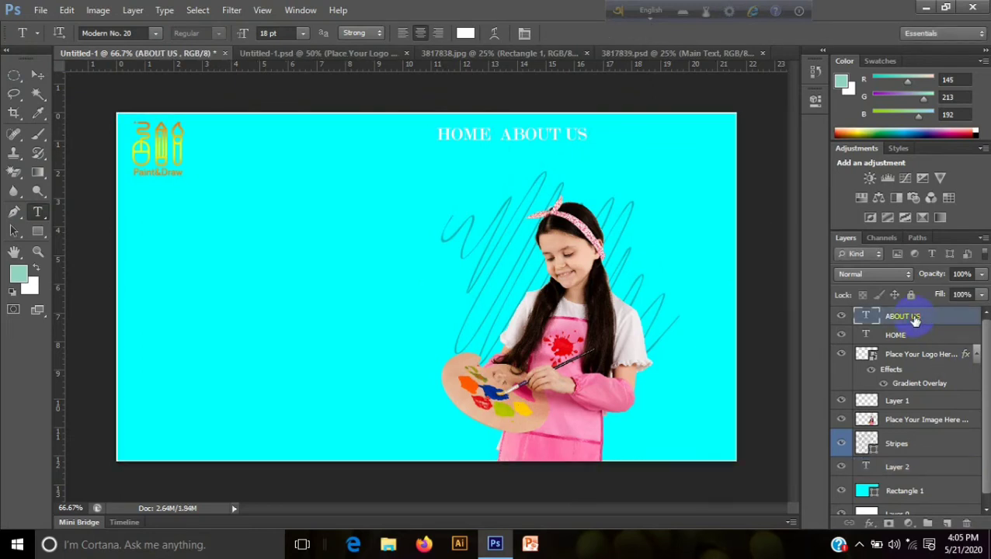
# Duplicate the ABOUT US text layer within the same document.
pyautogui.rightClick(915, 320)
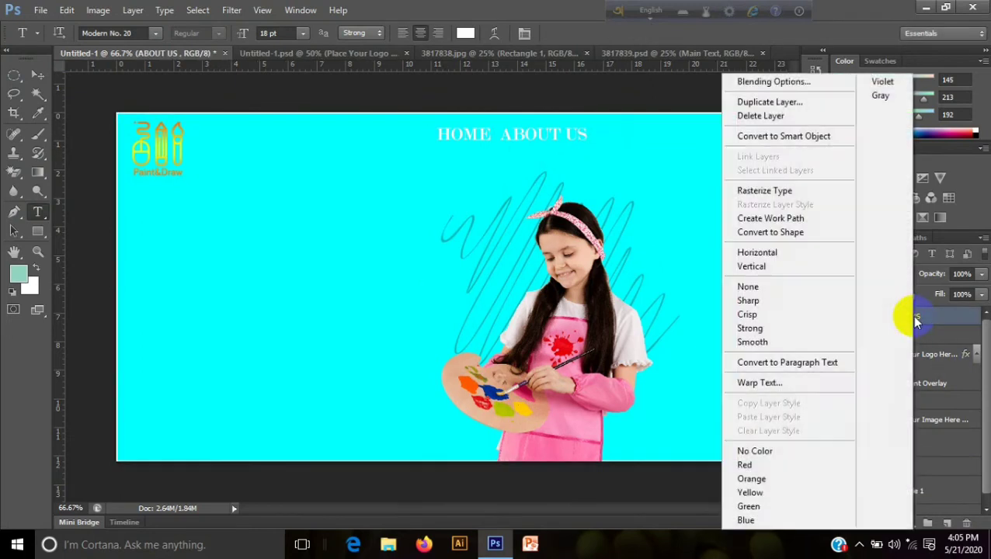
pyautogui.click(790, 109)
pyautogui.click(634, 163)
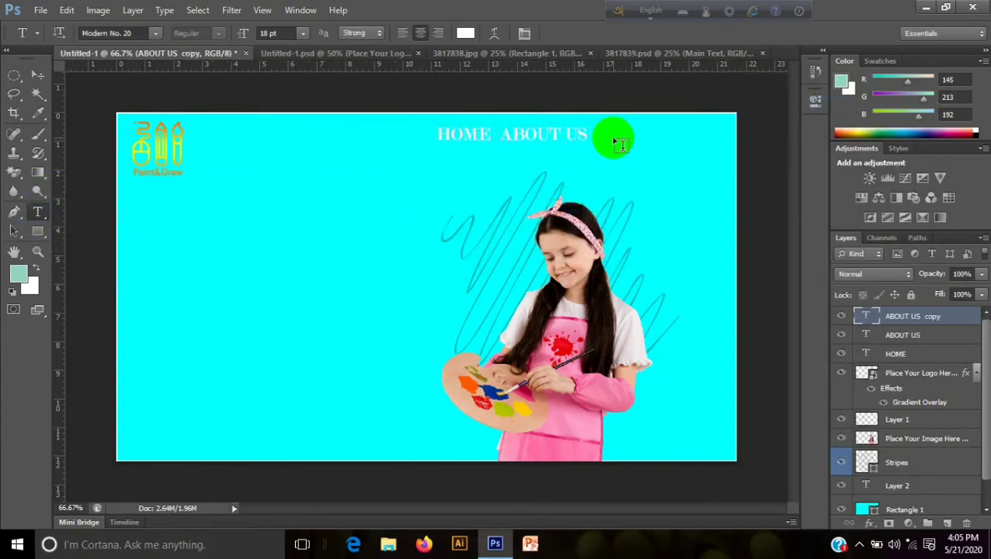
# Add a SERVICES text and align it in the menu row just to the right of ABOUT US.
pyautogui.click(613, 131)
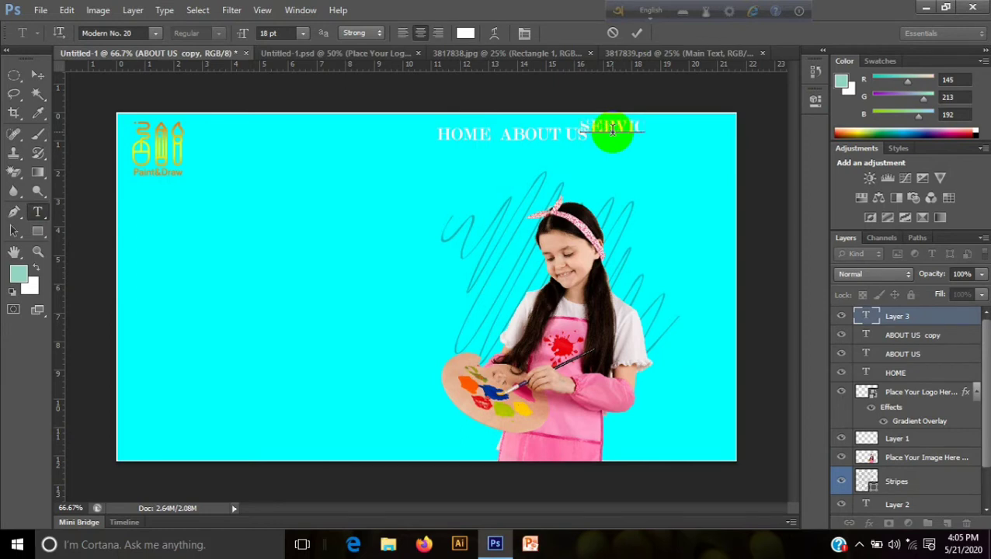
pyautogui.write('S')
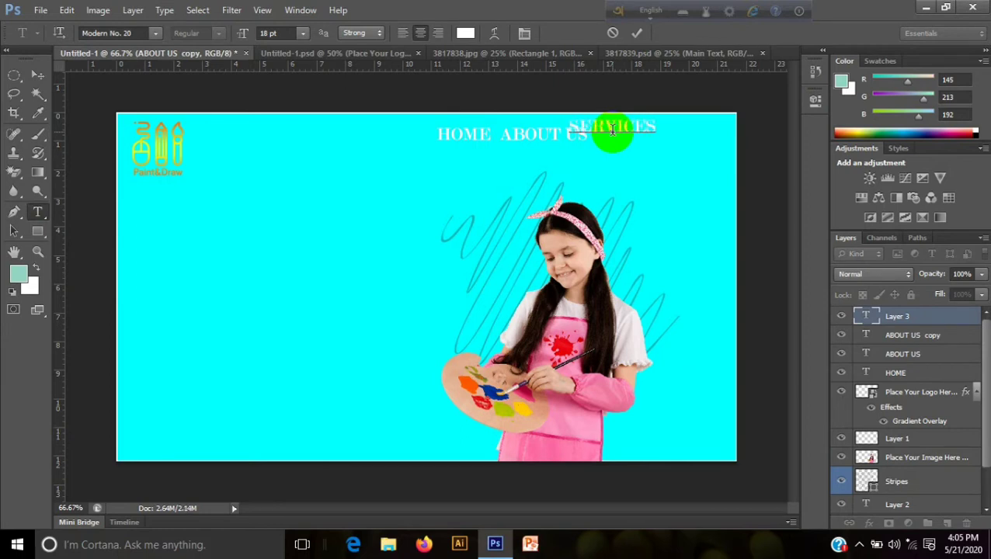
pyautogui.click(38, 76)
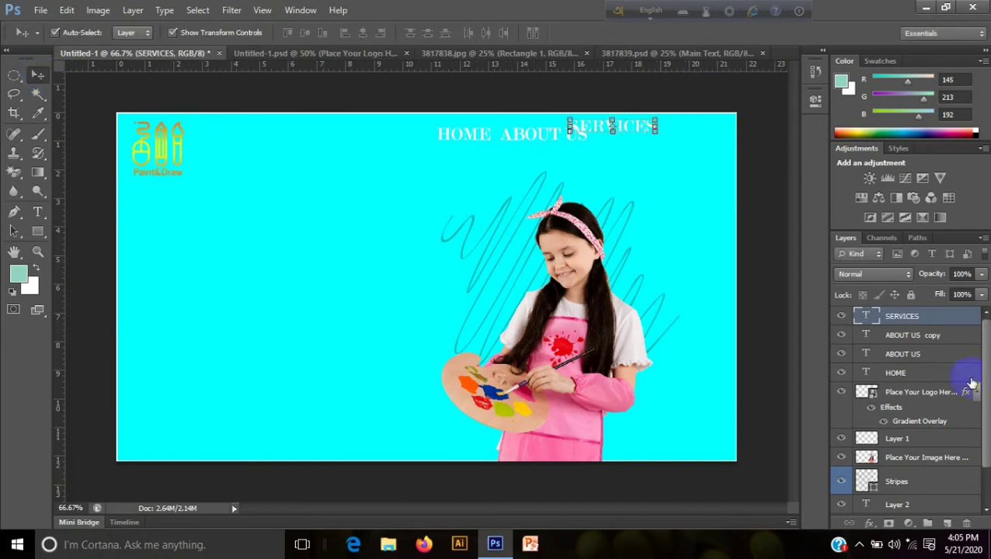
pyautogui.click(760, 320)
pyautogui.moveTo(641, 126); pyautogui.dragTo(664, 134)
pyautogui.click(761, 245)
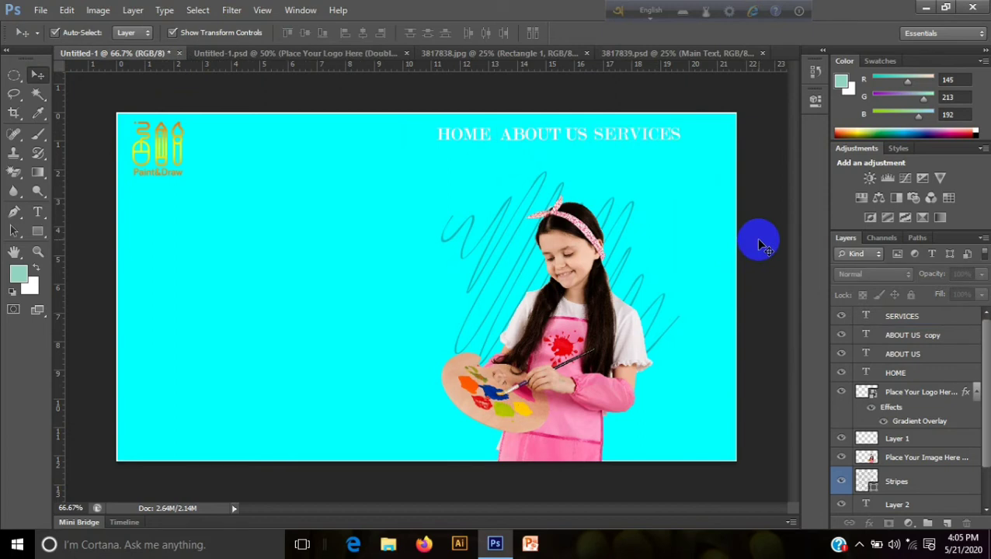
# Add a CONTACT text and place it just below SERVICES, near the canvas's right edge.
pyautogui.click(38, 211)
pyautogui.click(255, 327)
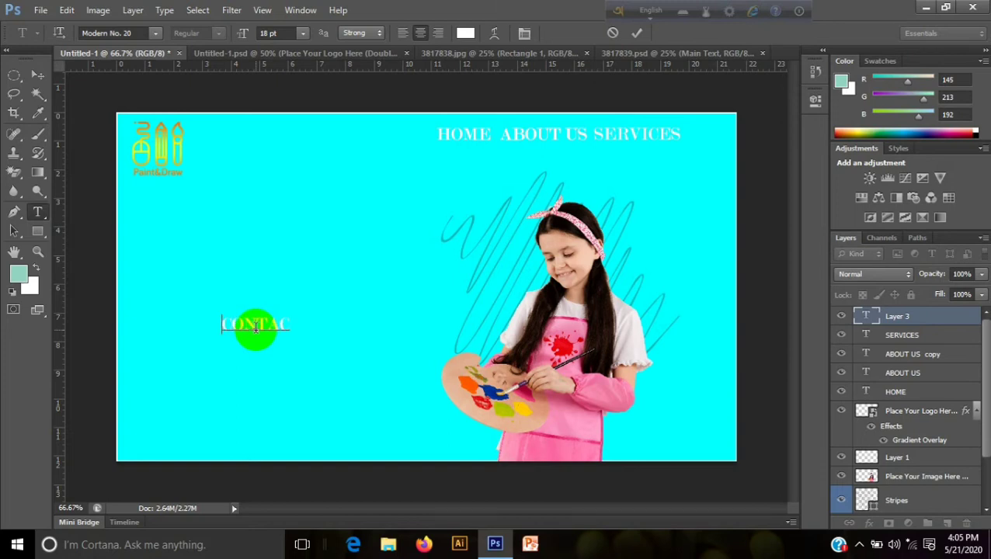
pyautogui.click(37, 75)
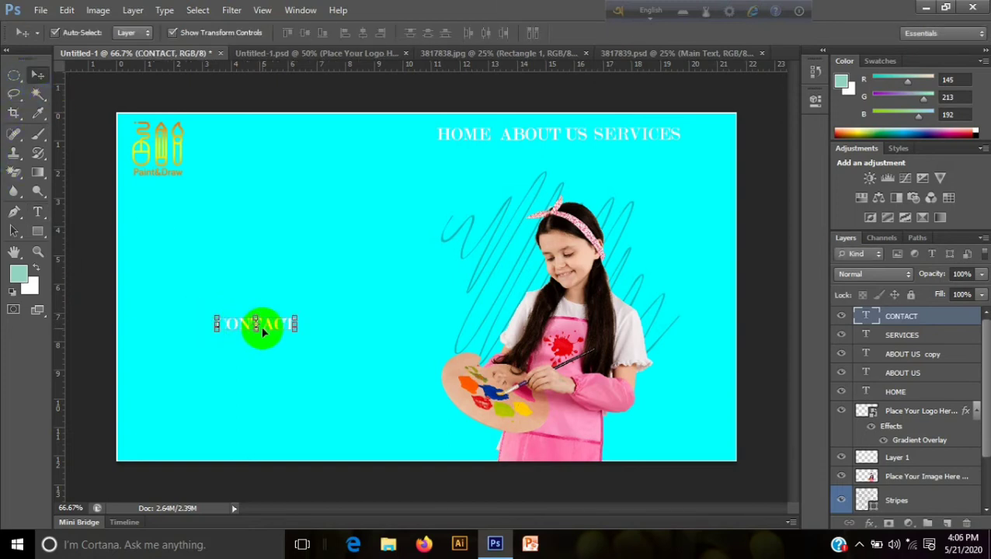
pyautogui.moveTo(271, 325); pyautogui.dragTo(699, 164)
# Move the HOME text and one ABOUT US text leftward to free space in the menu row.
pyautogui.moveTo(471, 133); pyautogui.dragTo(409, 134)
pyautogui.moveTo(553, 137); pyautogui.dragTo(483, 133)
pyautogui.click(570, 138)
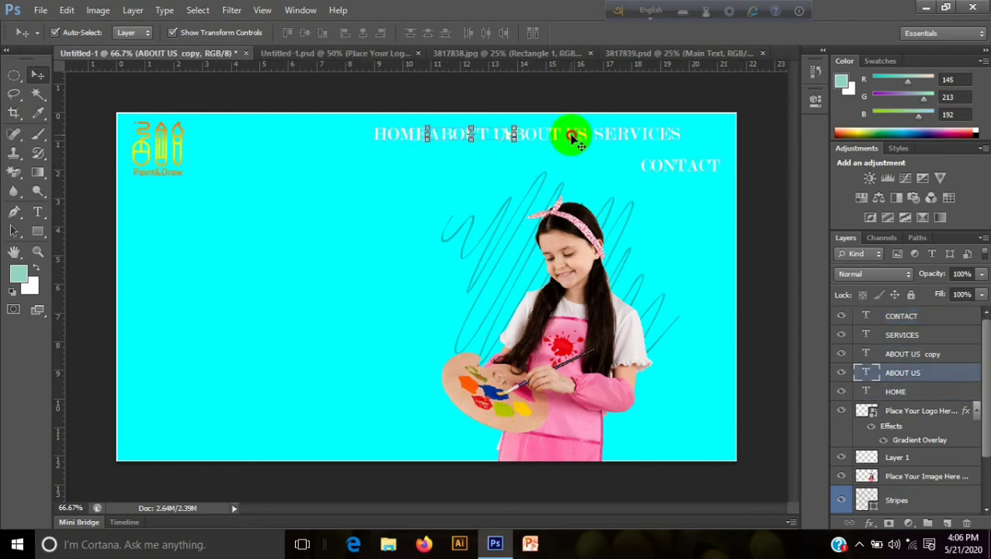
pyautogui.click(435, 172)
pyautogui.moveTo(383, 136); pyautogui.dragTo(341, 129)
pyautogui.click(468, 133)
pyautogui.moveTo(467, 133); pyautogui.dragTo(451, 133)
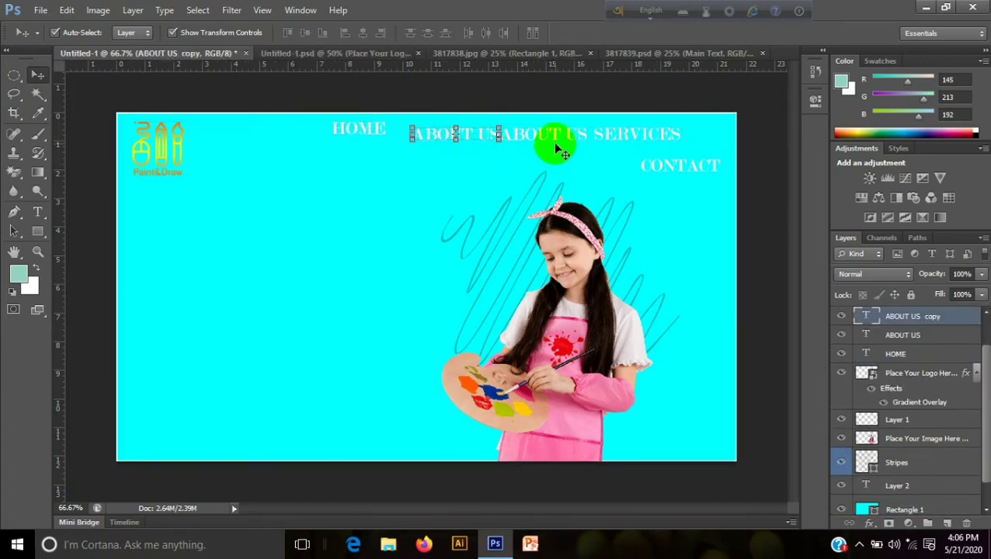
# Pull the surplus ABOUT US text out of the menu row and delete its layer.
pyautogui.moveTo(549, 139); pyautogui.dragTo(385, 205)
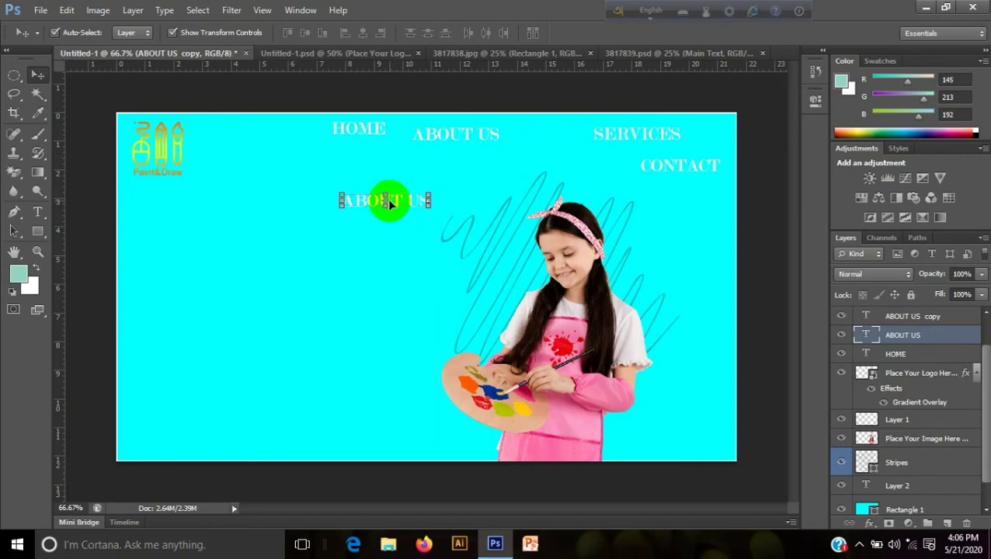
pyautogui.click(965, 524)
pyautogui.click(431, 210)
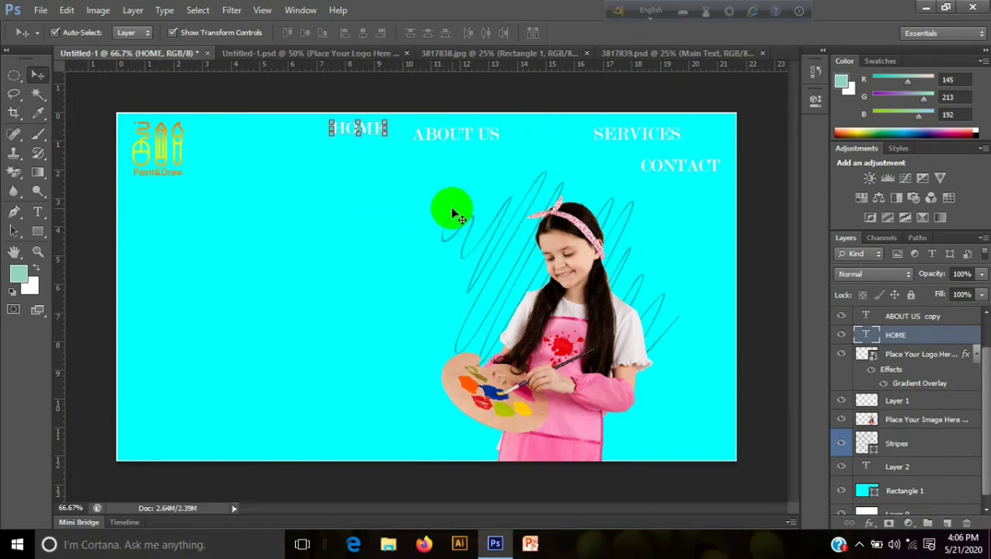
# Line up ABOUT US, SERVICES and CONTACT in one row to the right of HOME at the banner's upper edge.
pyautogui.moveTo(463, 136); pyautogui.dragTo(459, 128)
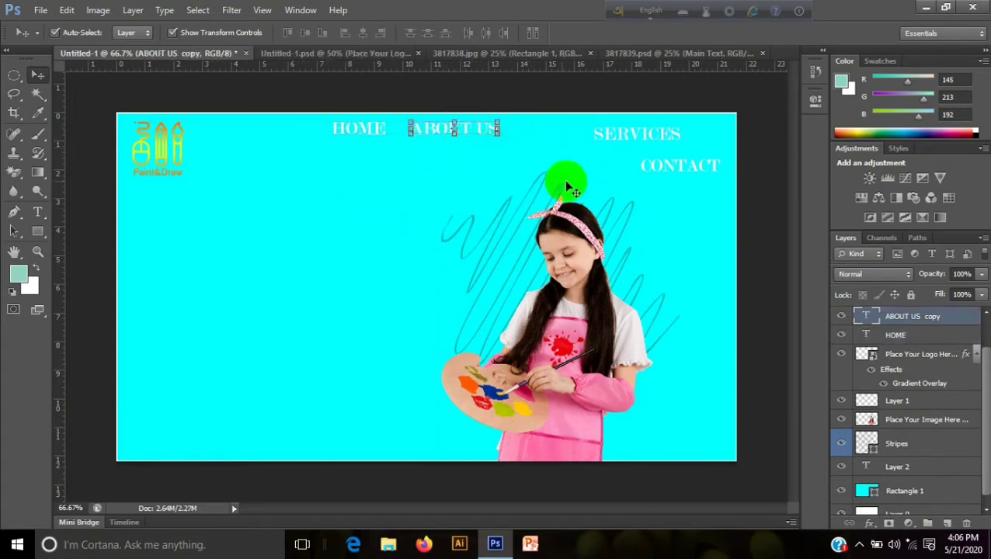
pyautogui.moveTo(630, 140); pyautogui.dragTo(561, 133)
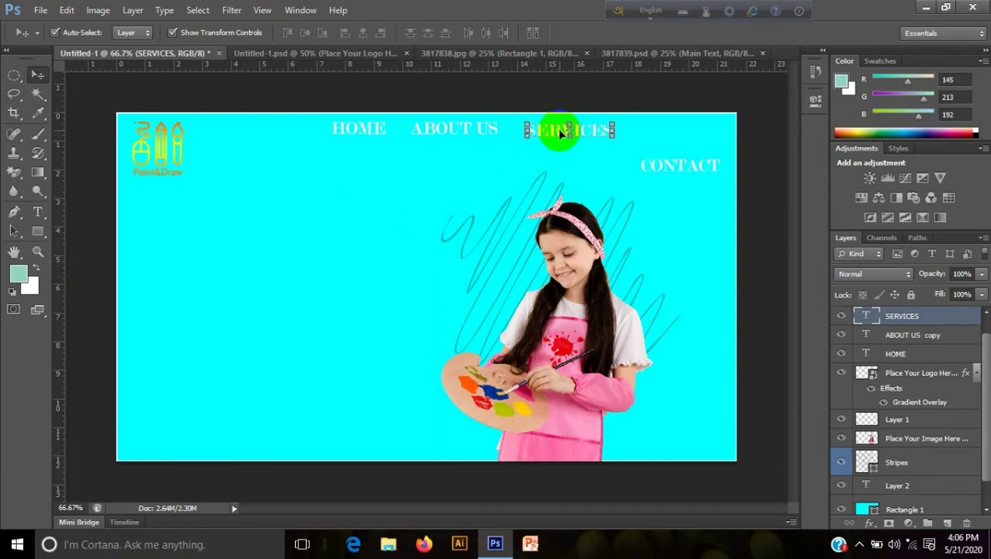
pyautogui.click(410, 165)
pyautogui.moveTo(685, 171); pyautogui.dragTo(681, 133)
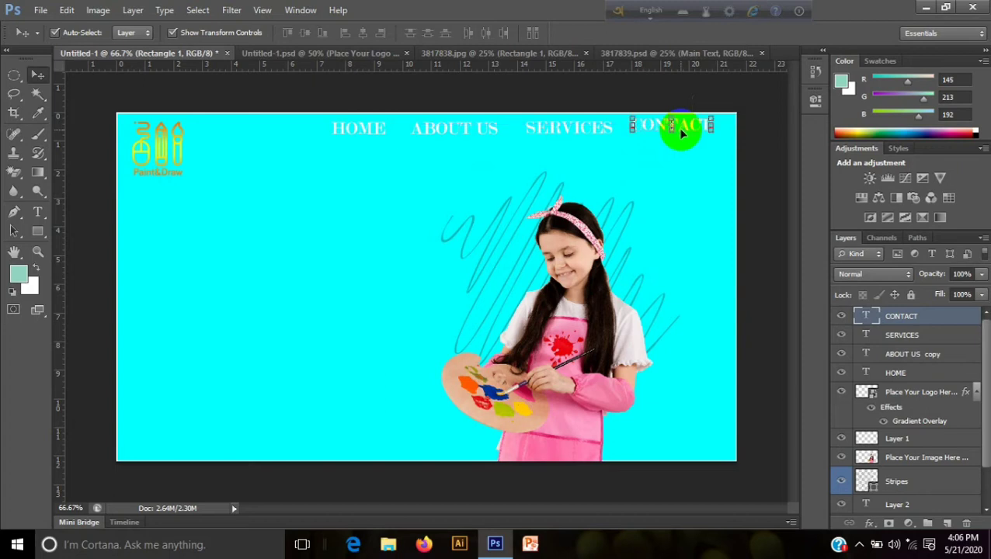
# Select the four menu texts together and distribute them evenly by their vertical and horizontal centers.
pyautogui.keyDown('shift'); pyautogui.click(600, 131); pyautogui.keyUp('shift')
pyautogui.keyDown('shift'); pyautogui.click(409, 127); pyautogui.keyUp('shift')
pyautogui.keyDown('shift'); pyautogui.click(379, 130); pyautogui.keyUp('shift')
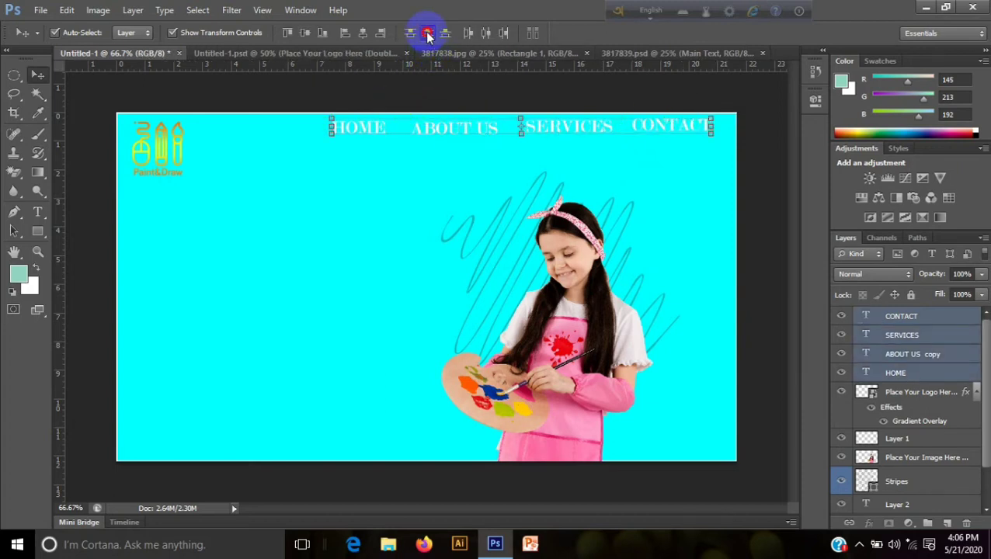
pyautogui.click(485, 34)
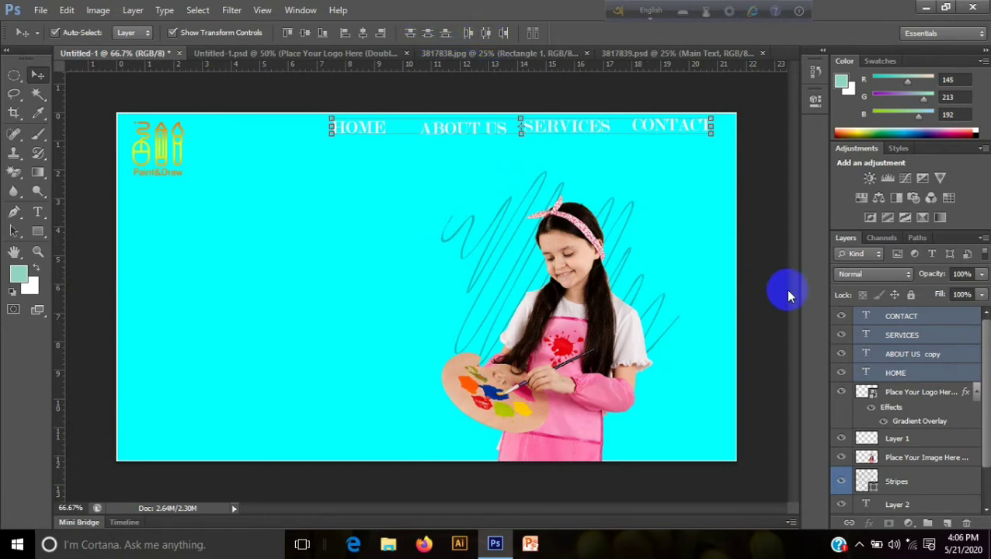
# Group the four menu text layers and name the group TEX INFORMATION 1.
pyautogui.moveTo(895, 325); pyautogui.dragTo(925, 522)
pyautogui.doubleClick(912, 313)
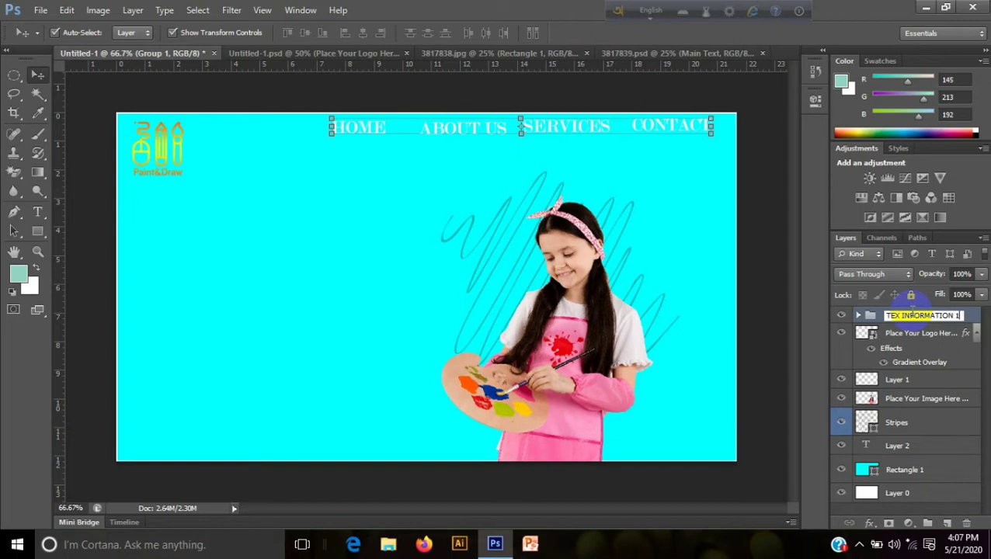
pyautogui.click(879, 314)
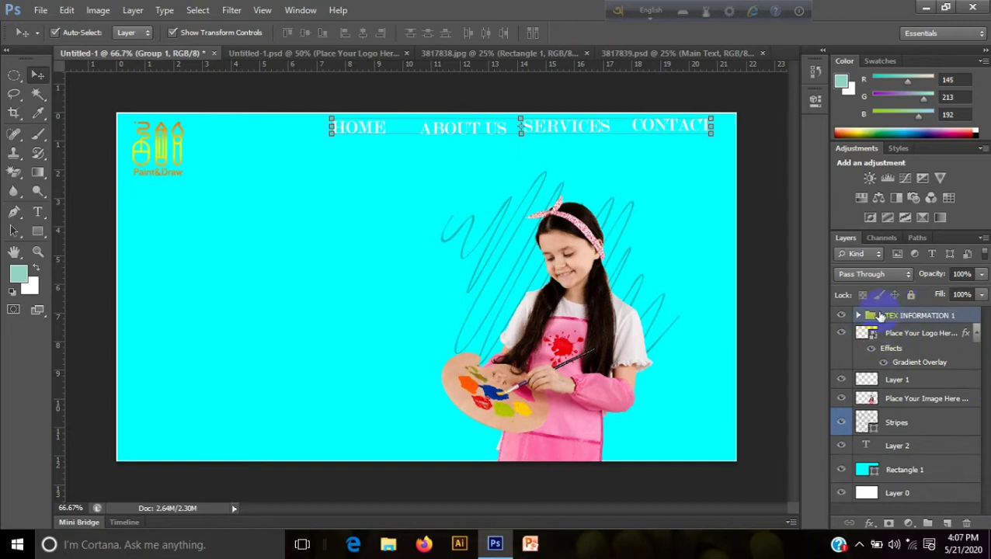
pyautogui.click(949, 414)
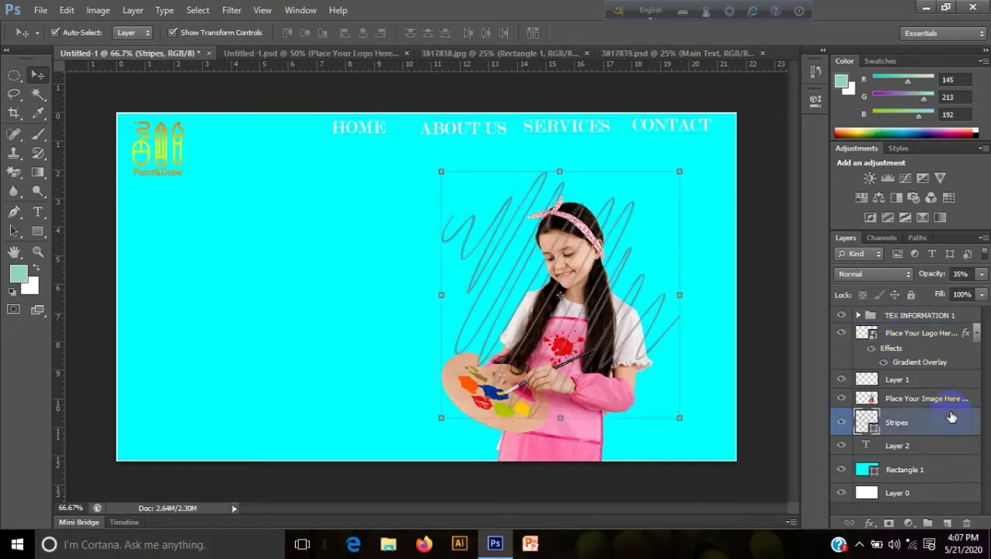
pyautogui.click(342, 309)
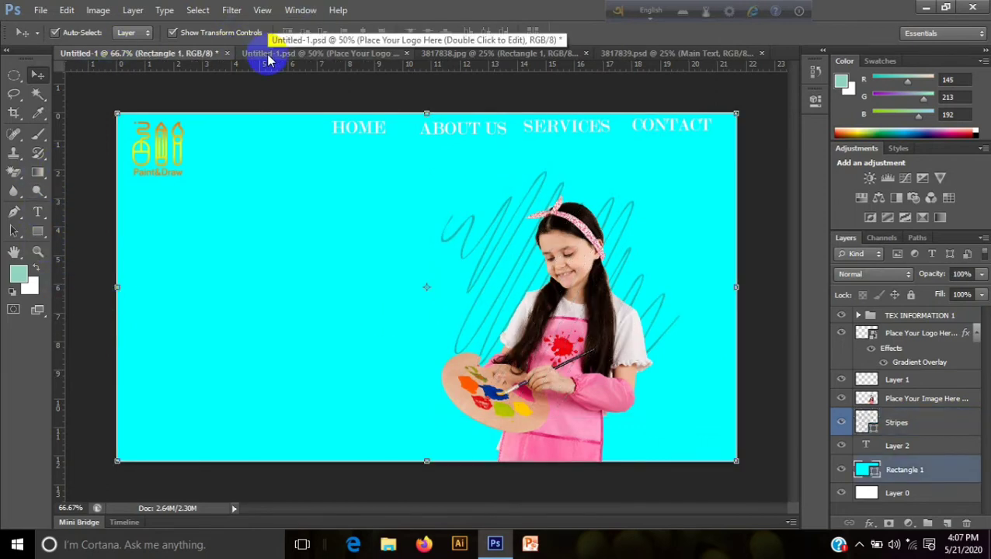
pyautogui.click(37, 211)
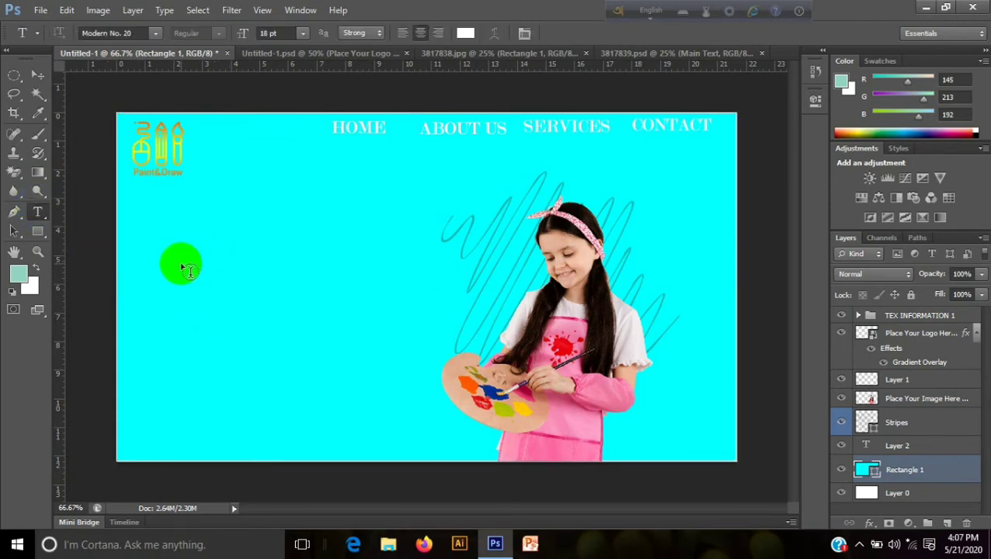
pyautogui.click(181, 262)
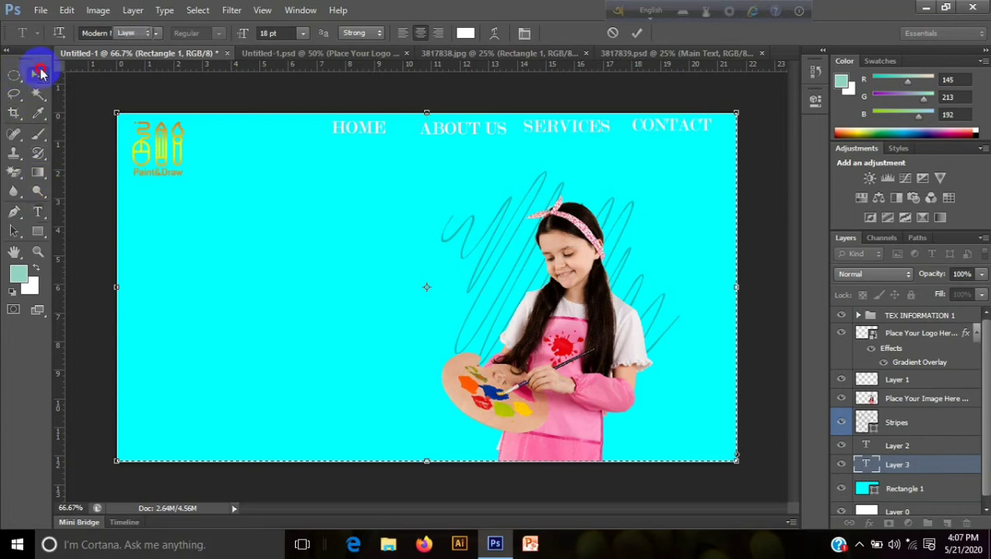
pyautogui.click(38, 74)
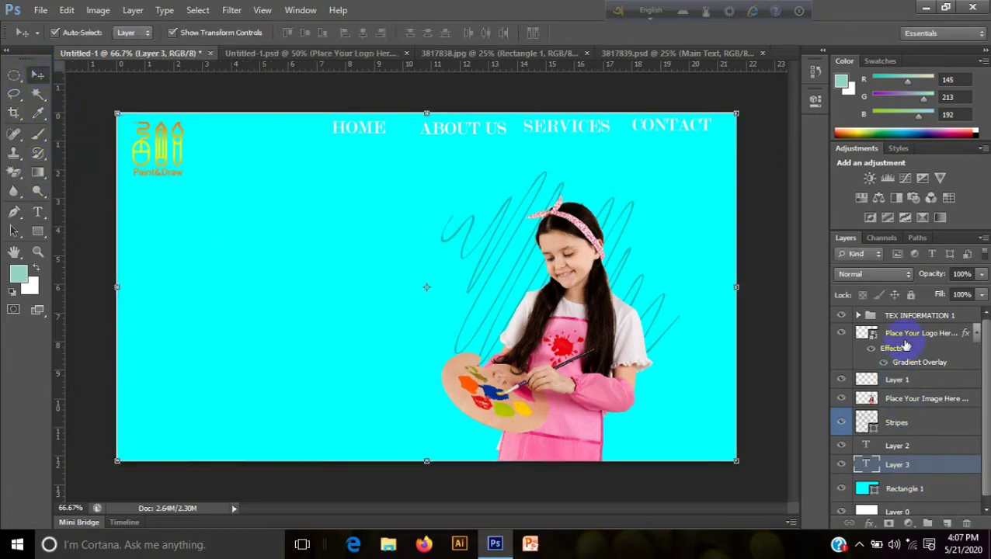
# Add a new layer above the TEX INFORMATION 1 group and write the text PAINTING on the empty area beside the girl.
pyautogui.click(919, 316)
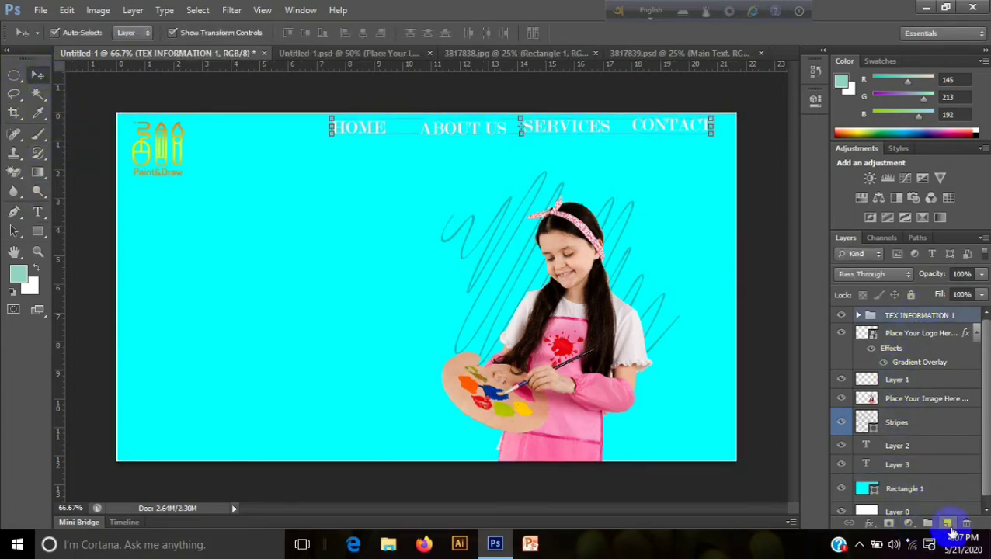
pyautogui.click(948, 524)
pyautogui.click(37, 211)
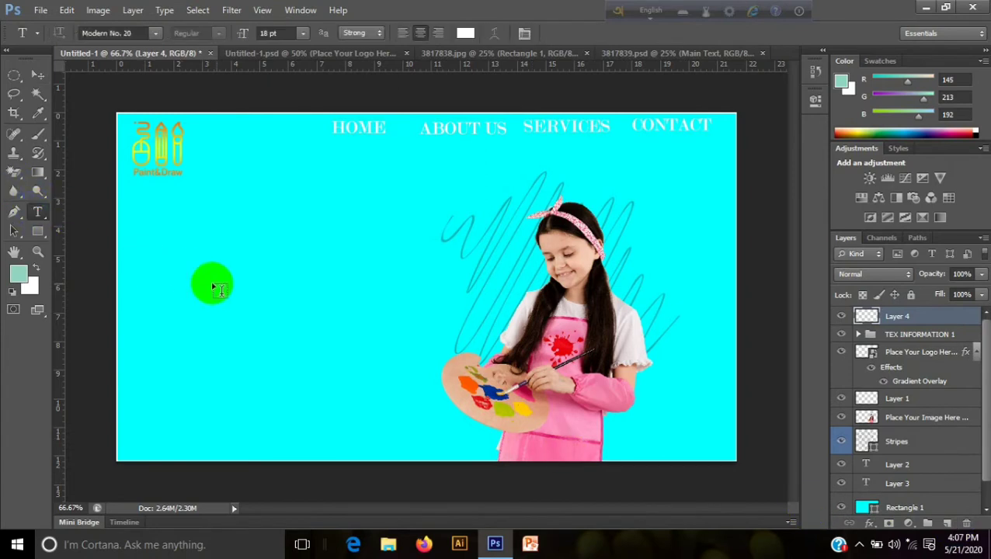
pyautogui.click(225, 282)
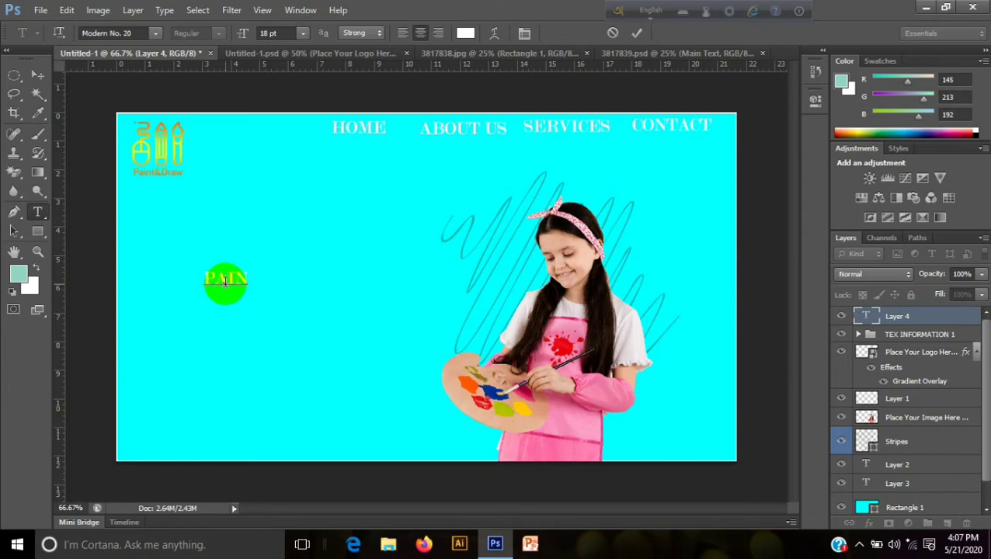
pyautogui.write('ING')
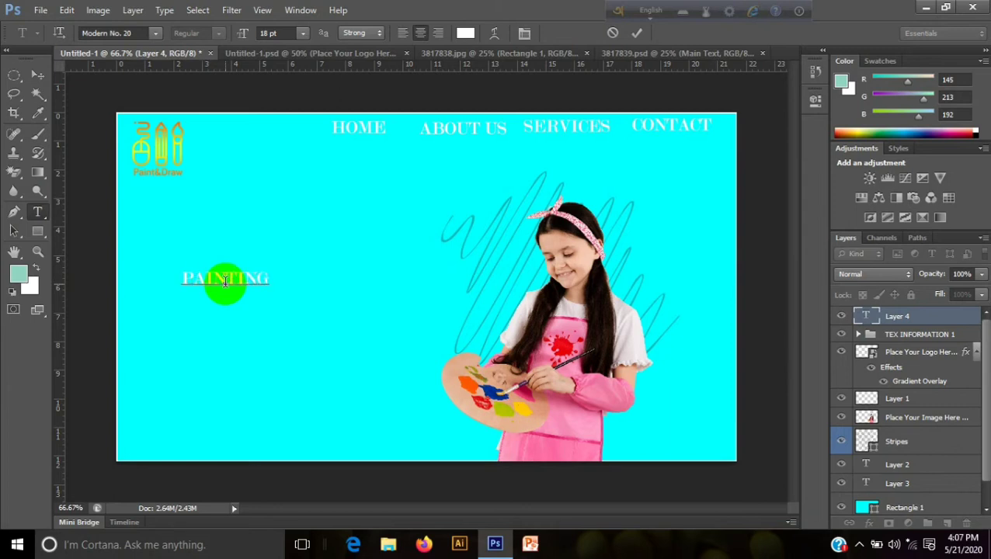
# Select the whole PAINTING text and set its font to Montserrat Alternates Regular.
pyautogui.moveTo(173, 282); pyautogui.dragTo(278, 303)
pyautogui.moveTo(178, 275)
pyautogui.mouseDown()
pyautogui.moveTo(268, 285)
pyautogui.moveTo(233, 287)
pyautogui.mouseUp()
pyautogui.click(178, 287)
pyautogui.doubleClick(181, 288)
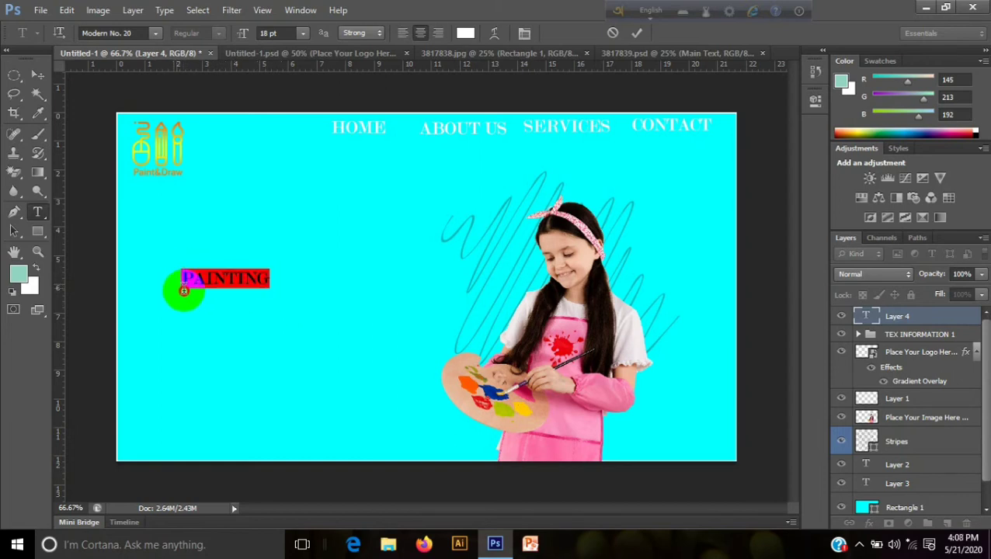
pyautogui.click(156, 33)
pyautogui.click(146, 98)
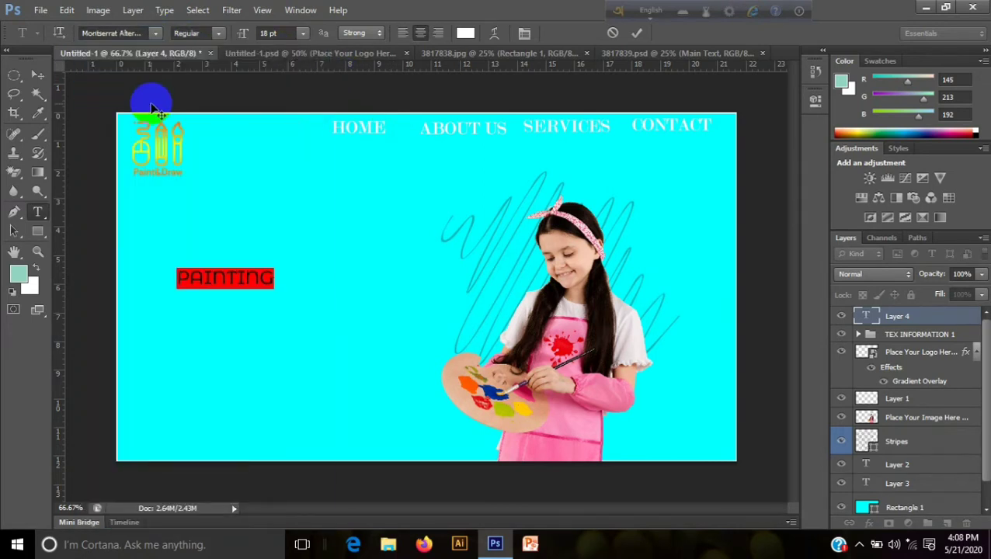
pyautogui.click(37, 74)
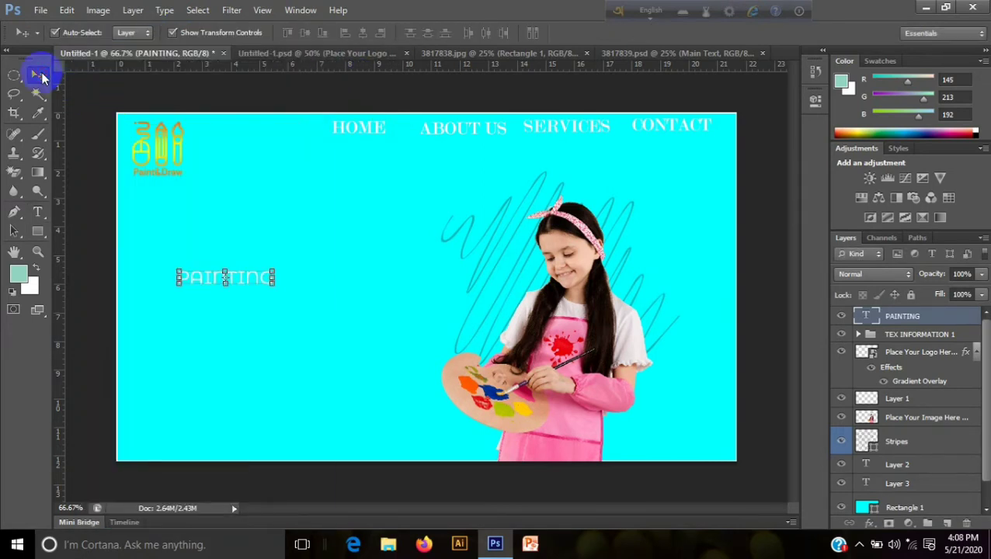
pyautogui.click(235, 325)
pyautogui.click(930, 313)
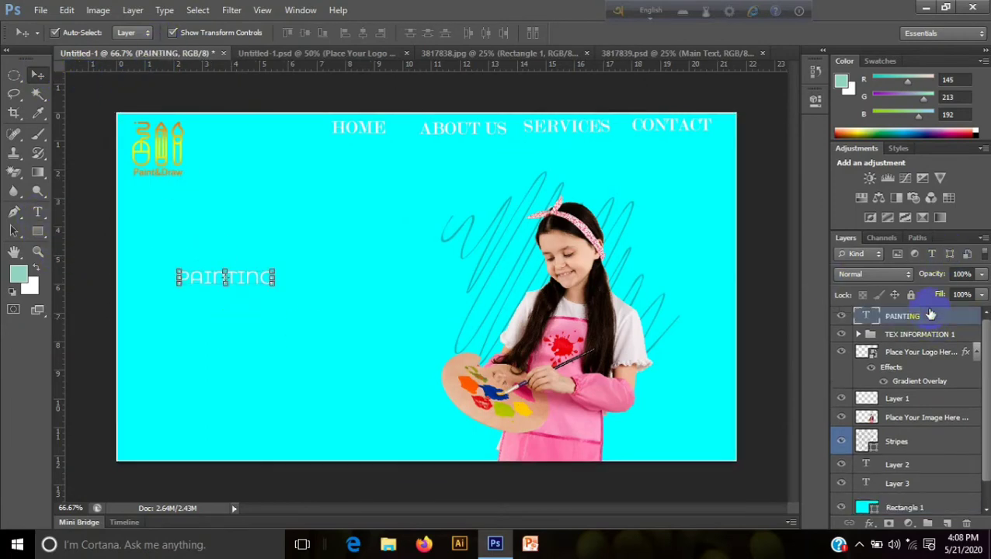
pyautogui.click(36, 213)
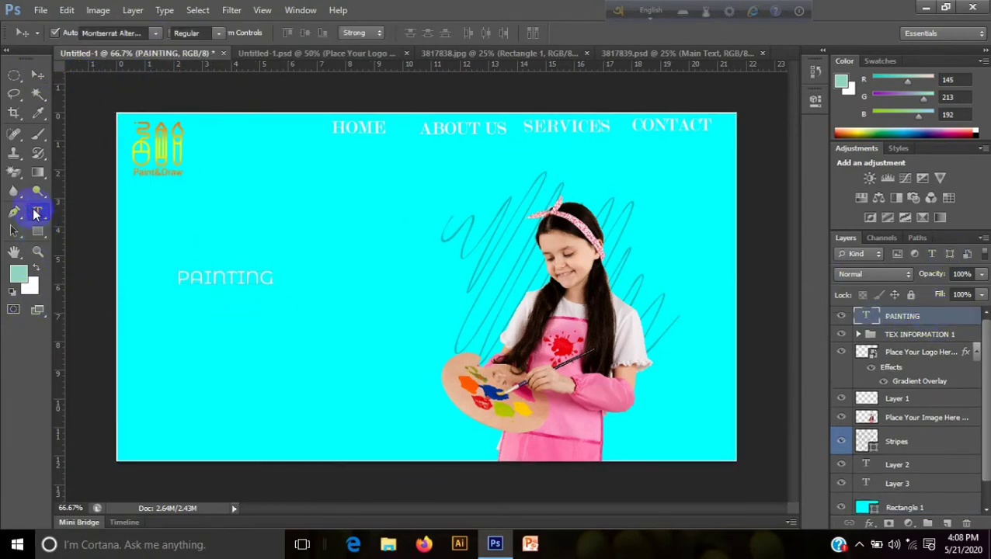
pyautogui.click(175, 268)
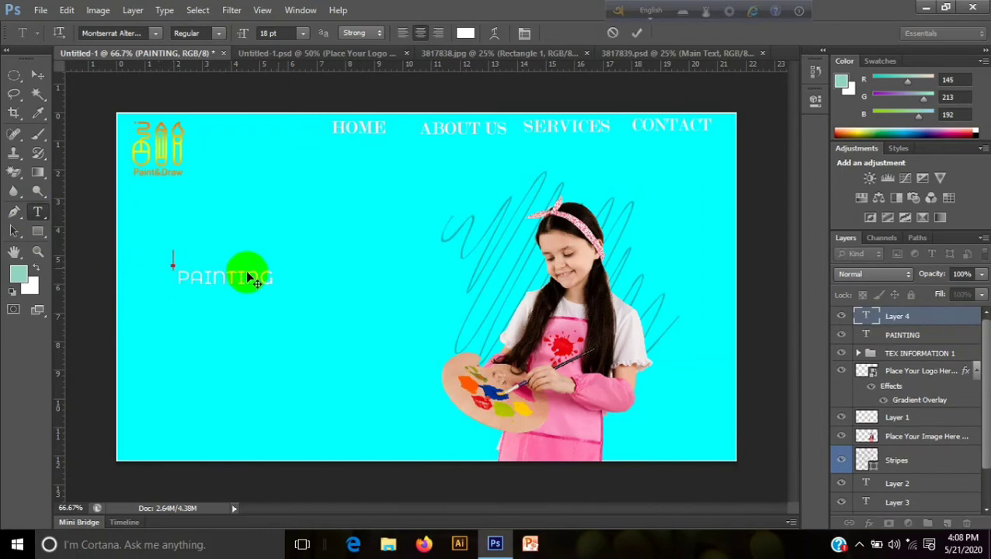
pyautogui.click(613, 33)
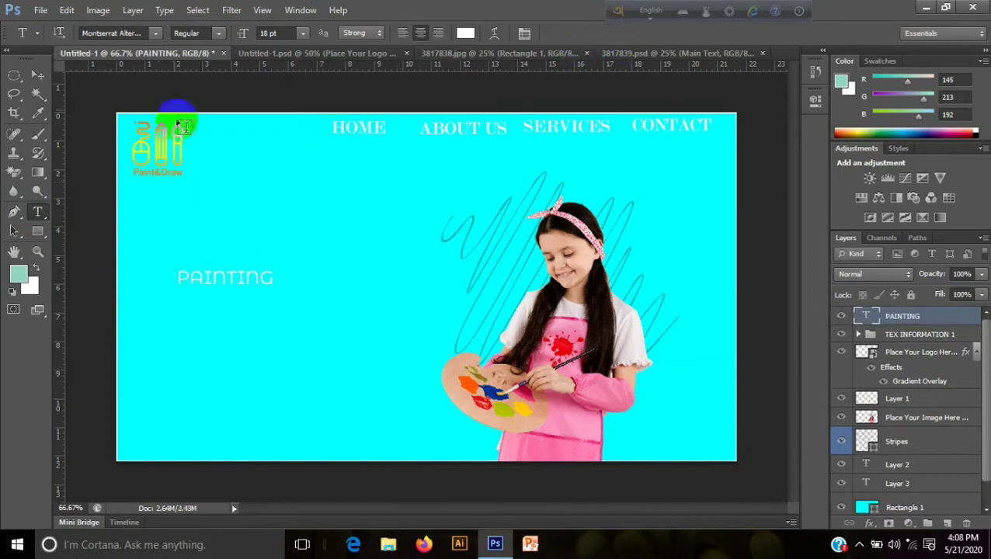
# Try the fonts Niagara Engraved, Script MT Bold, Small Fonts and Symbol on the PAINTING text.
pyautogui.click(155, 34)
pyautogui.click(169, 218)
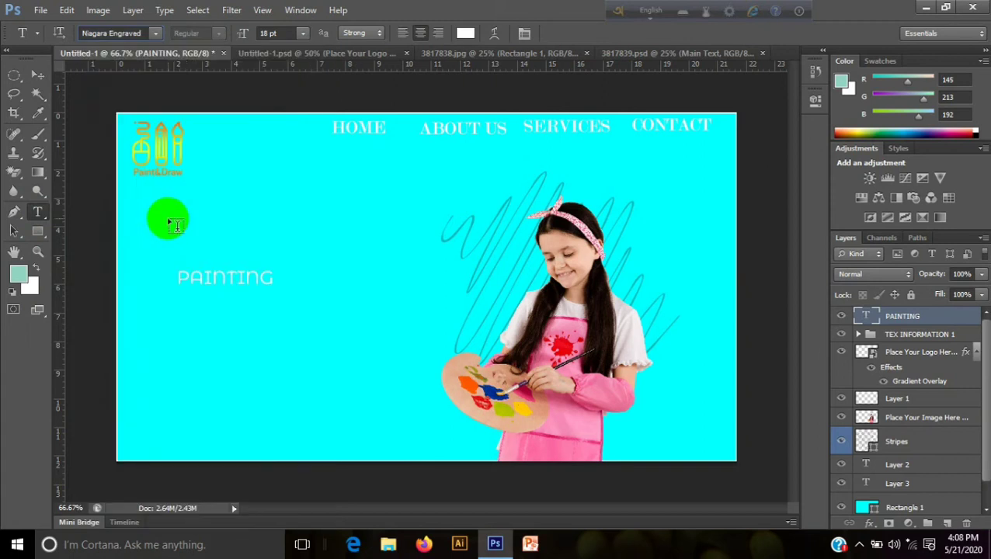
pyautogui.click(156, 33)
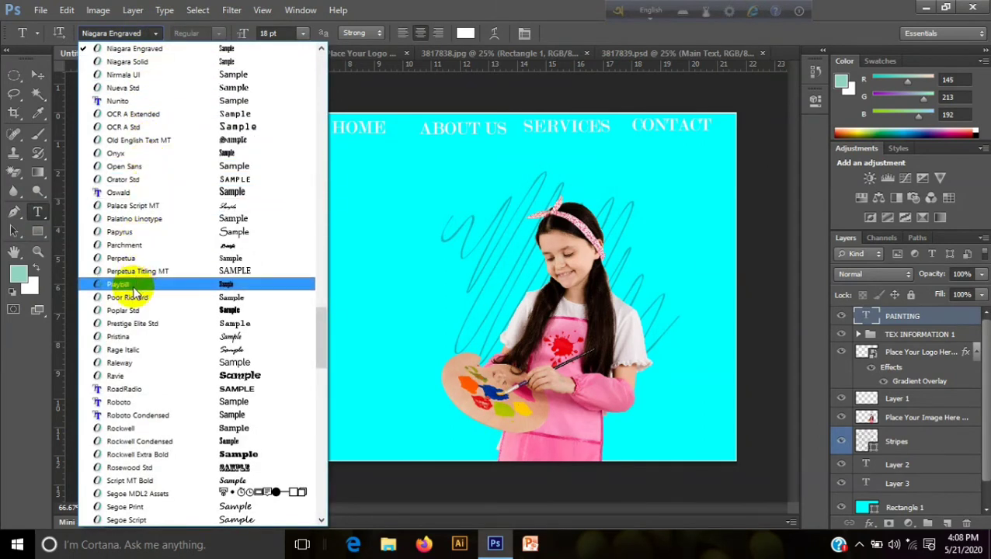
pyautogui.click(198, 480)
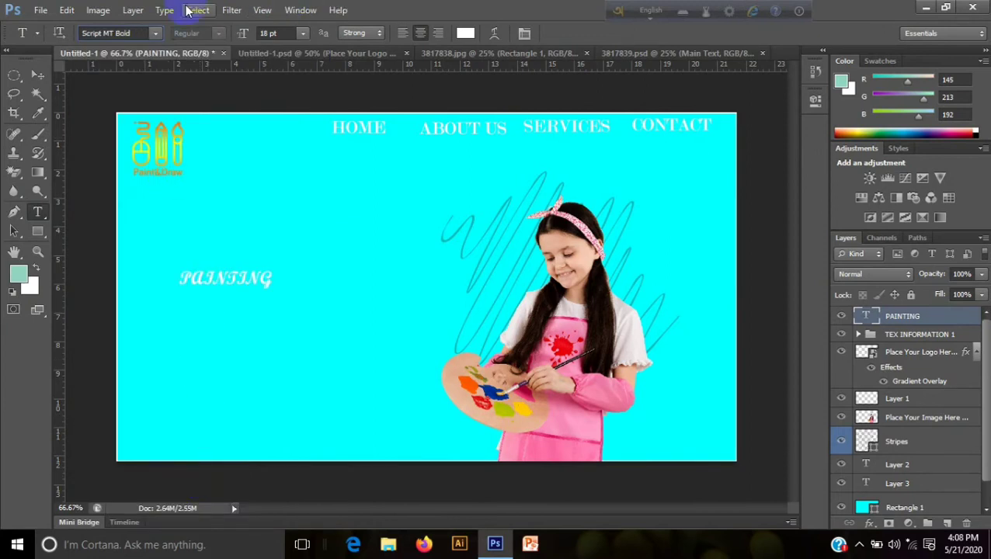
pyautogui.click(156, 33)
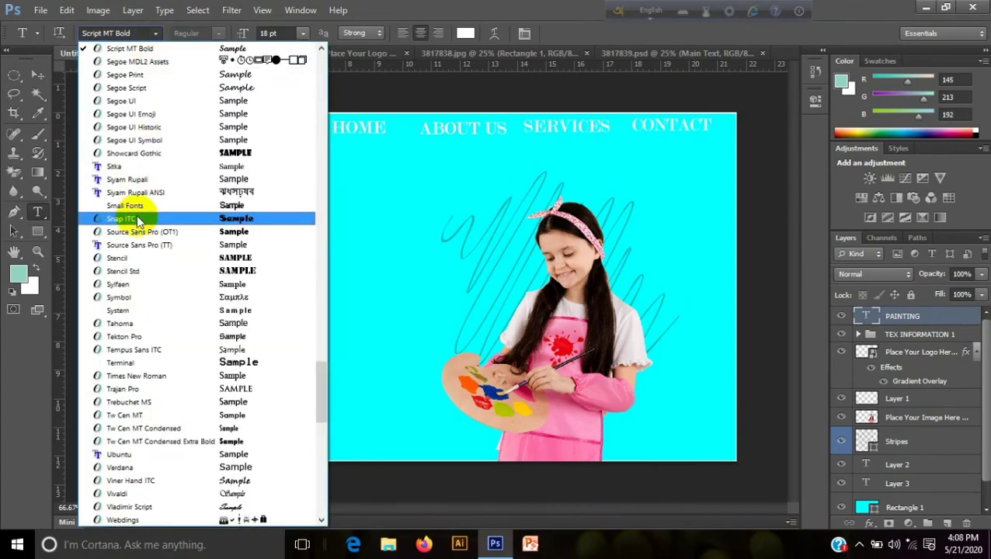
pyautogui.click(138, 212)
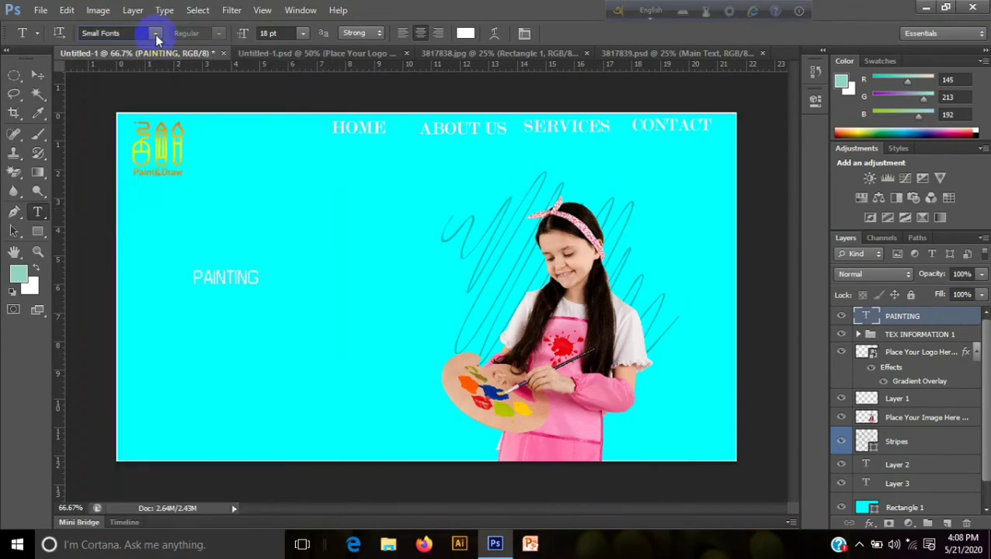
pyautogui.click(156, 34)
pyautogui.click(138, 140)
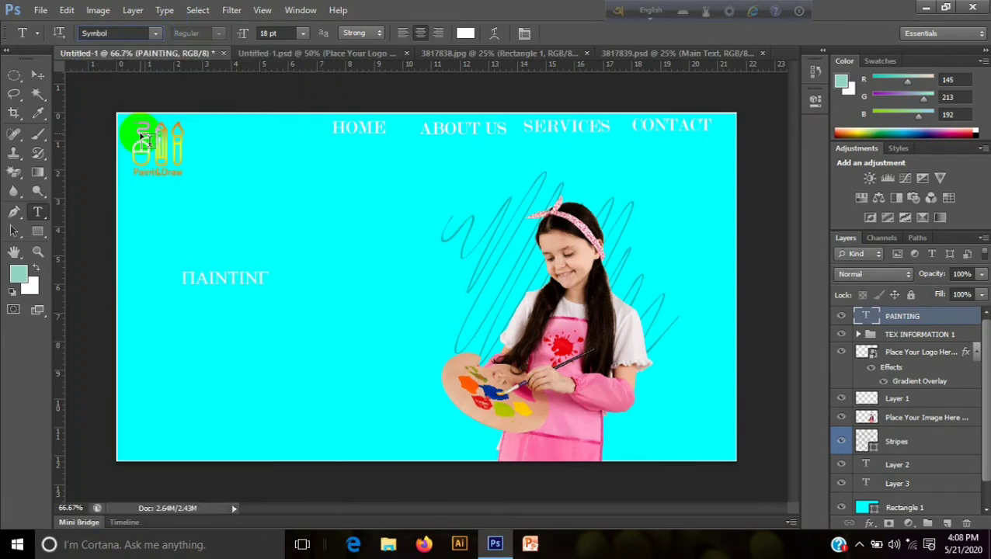
# Try the fonts Trajan Pro and NSimSun on the PAINTING text.
pyautogui.click(155, 33)
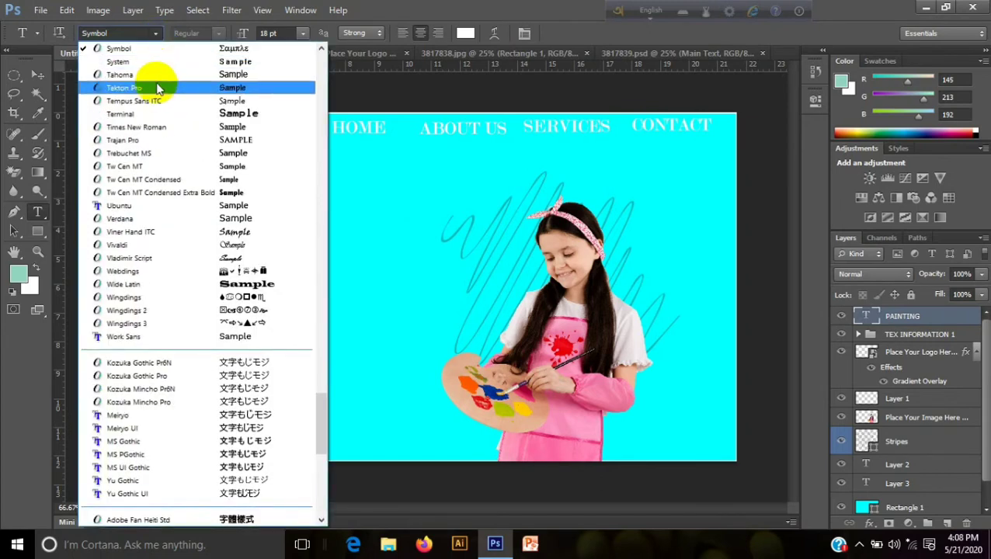
pyautogui.click(152, 140)
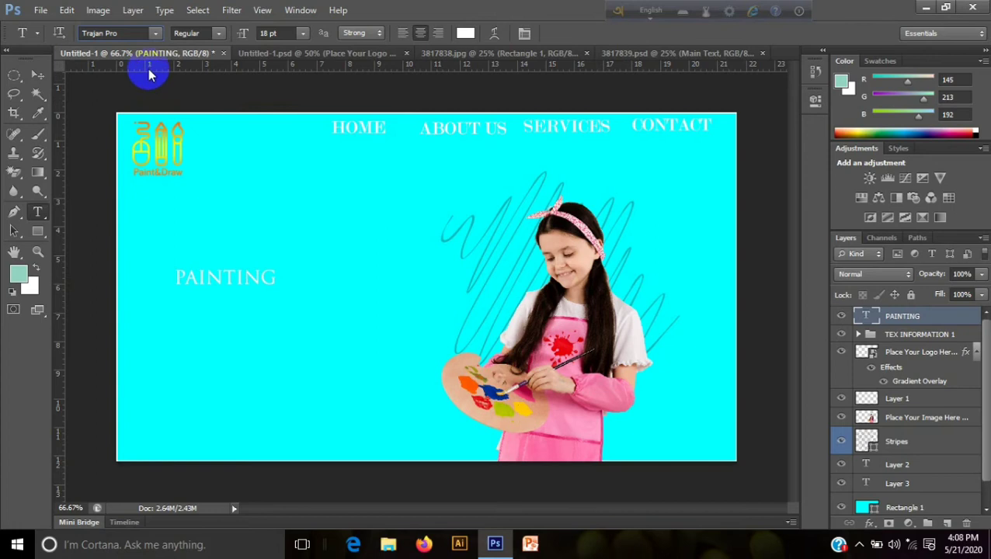
pyautogui.click(155, 34)
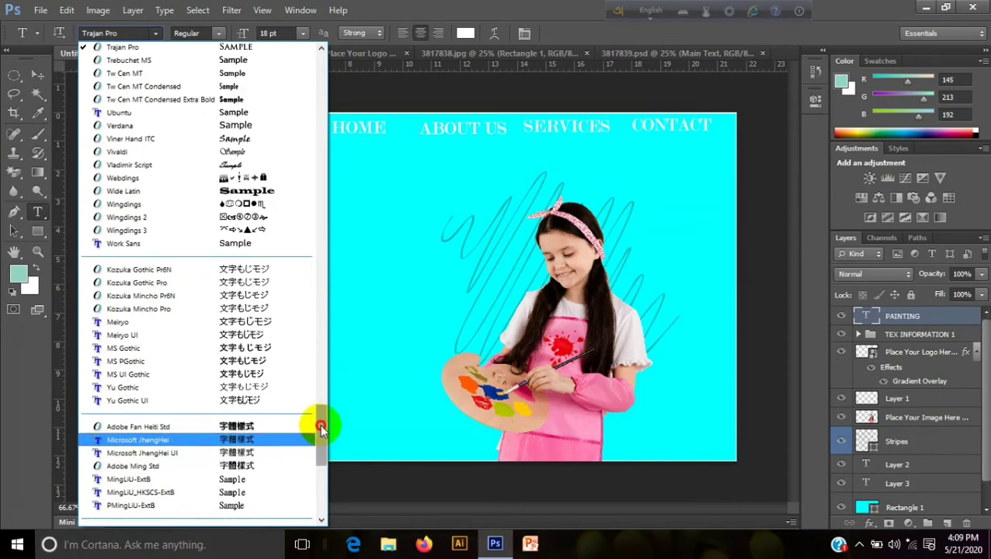
pyautogui.moveTo(321, 427); pyautogui.dragTo(324, 482)
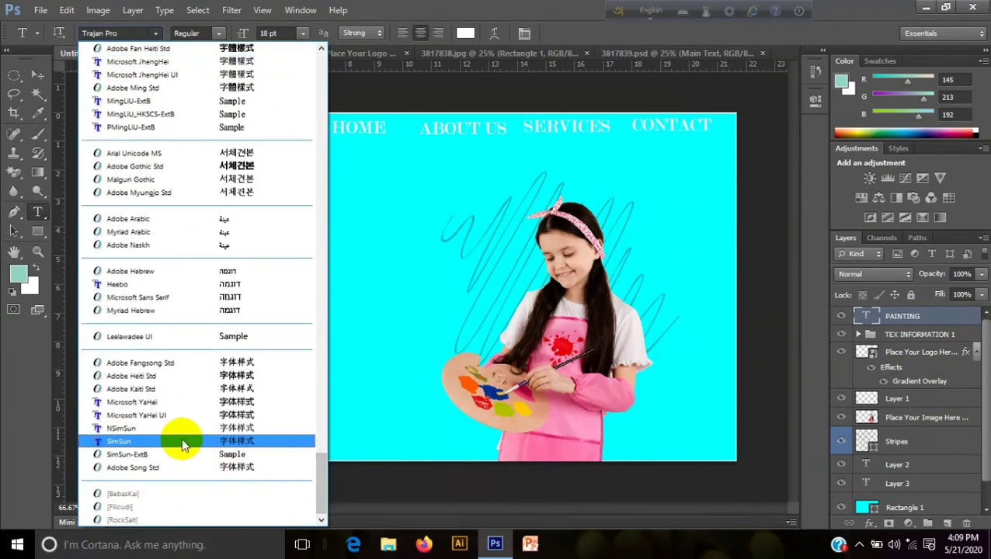
pyautogui.click(167, 430)
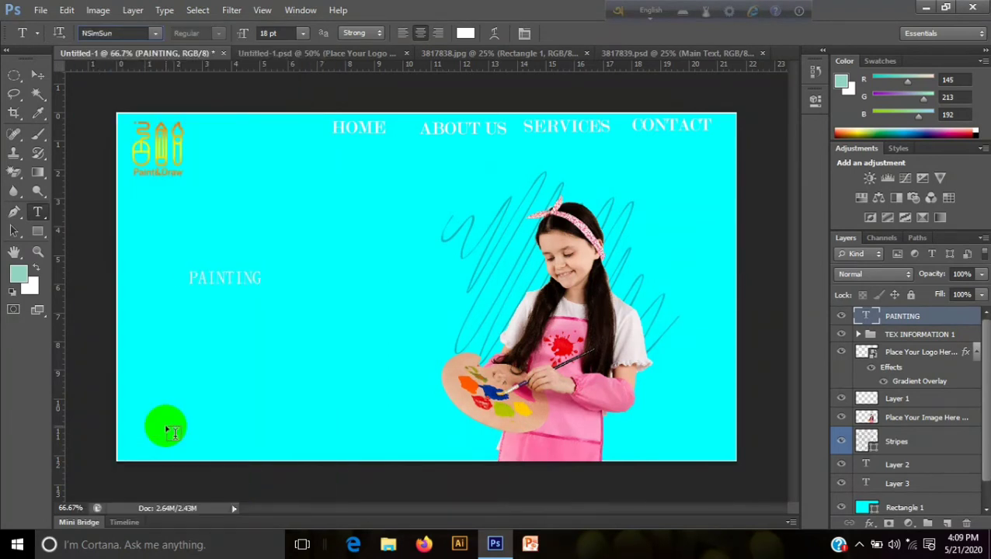
# Set the PAINTING text's font to Heebo Regular.
pyautogui.click(155, 34)
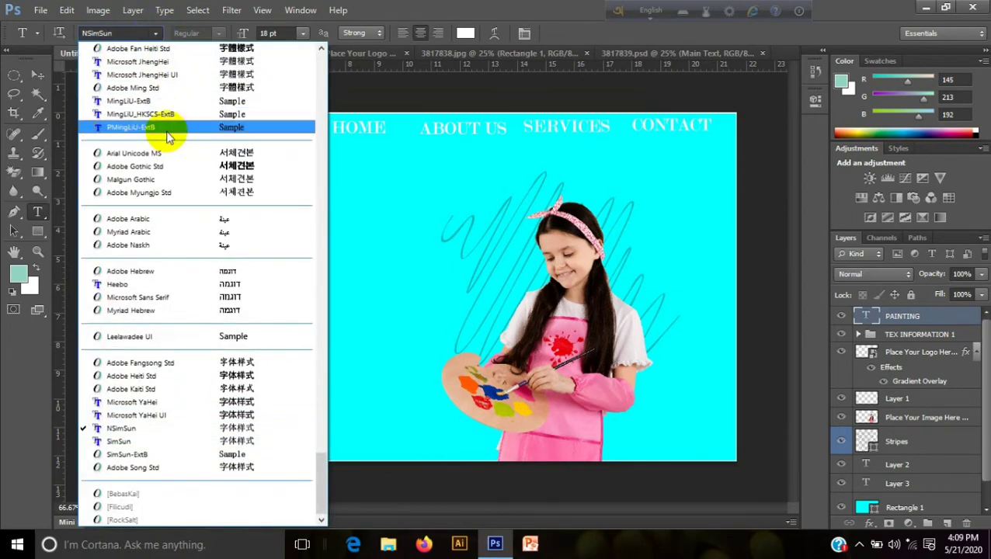
pyautogui.click(160, 283)
pyautogui.click(38, 76)
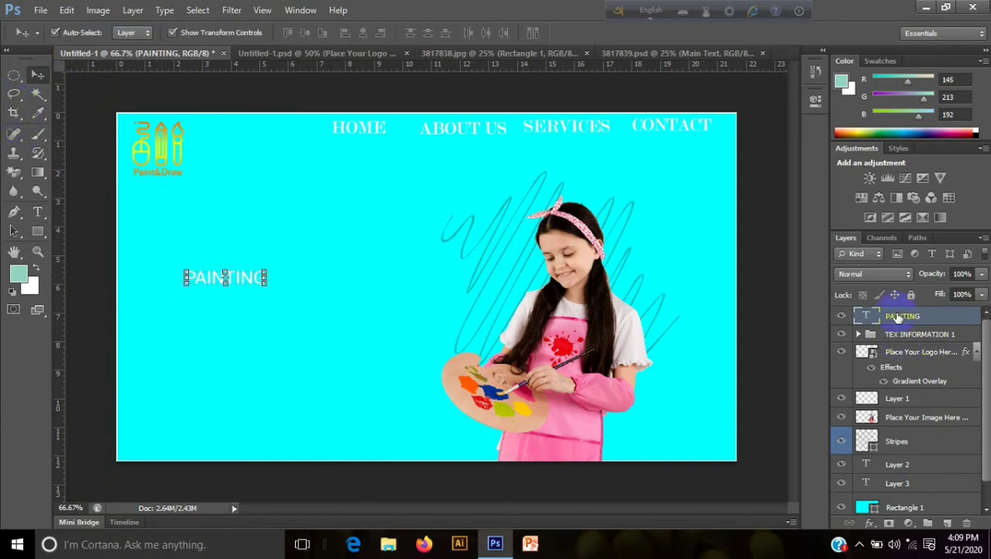
# Duplicate the PAINTING text layer.
pyautogui.rightClick(896, 315)
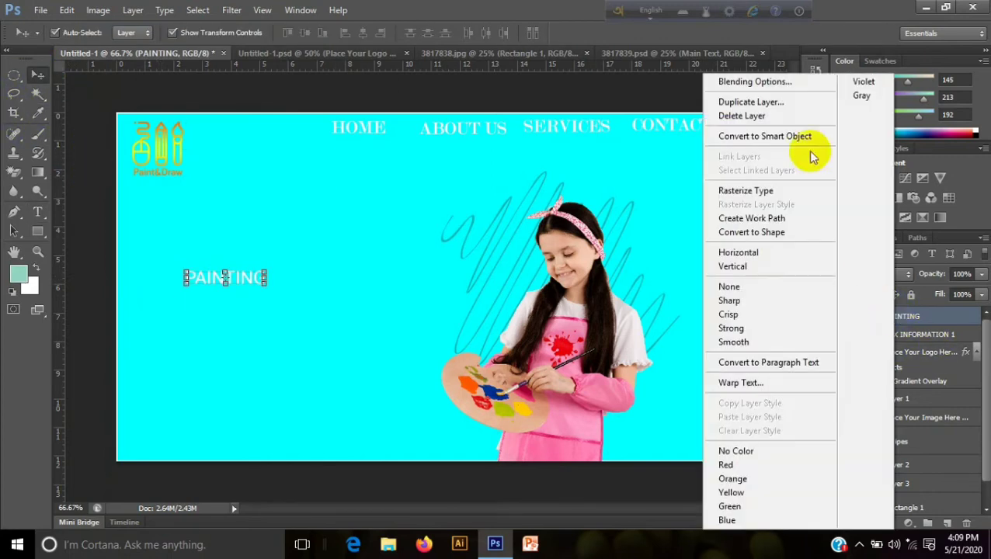
pyautogui.click(753, 103)
pyautogui.click(628, 159)
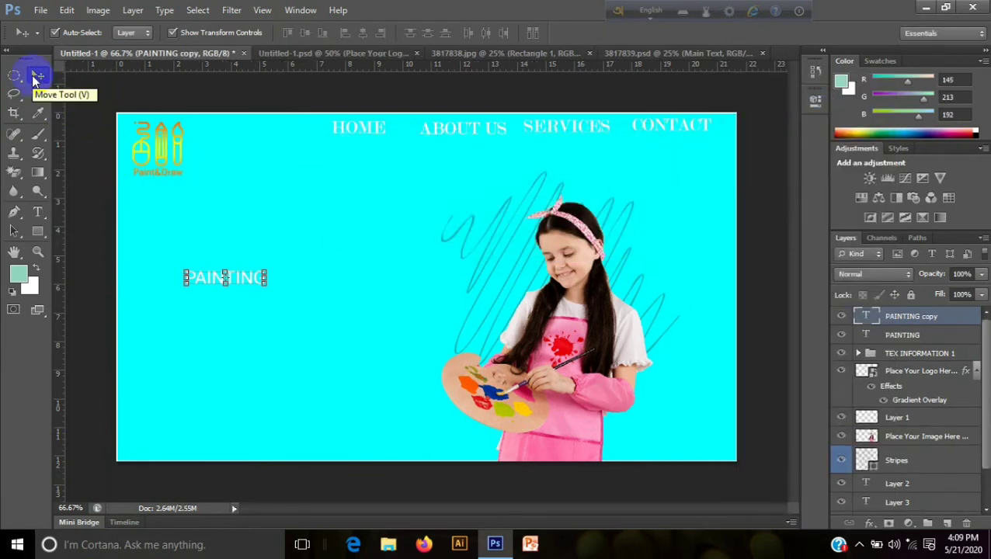
# Nudge the PAINTING copy horizontally until it sits just after the original word on the same line.
pyautogui.press('Right')
pyautogui.press('Right')
pyautogui.press('Right')
pyautogui.press('Right')
pyautogui.press('Right')
pyautogui.press('Right')
pyautogui.press('Right')
pyautogui.press('Right')
pyautogui.press('Right')
pyautogui.press('Right')
pyautogui.press('Right')
pyautogui.press('Right')
pyautogui.press('Right')
pyautogui.press('Right')
pyautogui.press('Right')
pyautogui.press('Right')
pyautogui.press('Right')
pyautogui.press('Right')
pyautogui.press('Right')
pyautogui.press('Right')
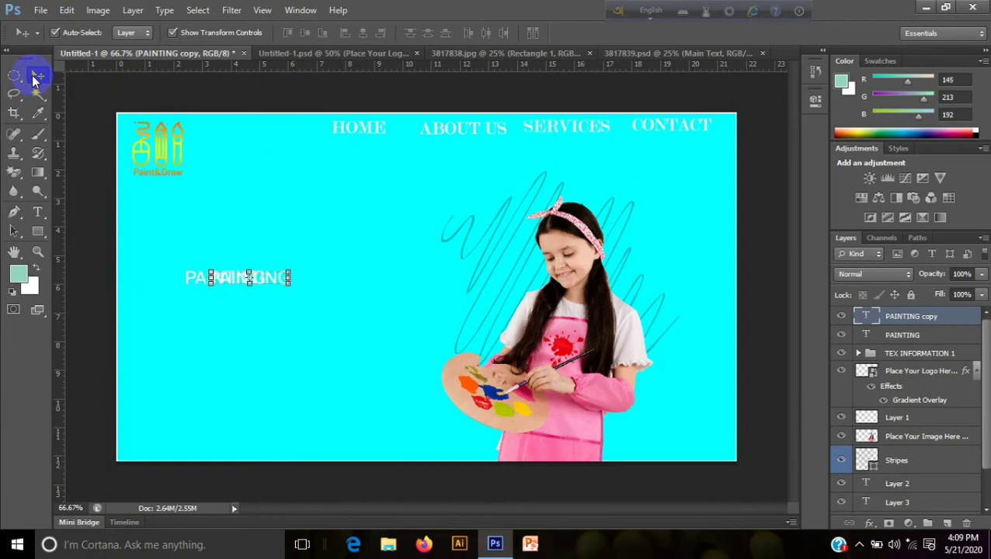
pyautogui.press('Right')
pyautogui.press('Right')
pyautogui.press('Right')
pyautogui.press('Right')
pyautogui.press('Right')
pyautogui.press('Right')
pyautogui.press('Right')
pyautogui.press('Right')
pyautogui.press('Right')
pyautogui.press('Right')
pyautogui.press('Right')
pyautogui.press('Right')
pyautogui.press('Right')
pyautogui.press('Right')
pyautogui.press('Right')
pyautogui.press('Right')
pyautogui.press('Right')
pyautogui.press('Right')
pyautogui.press('Right')
pyautogui.press('Right')
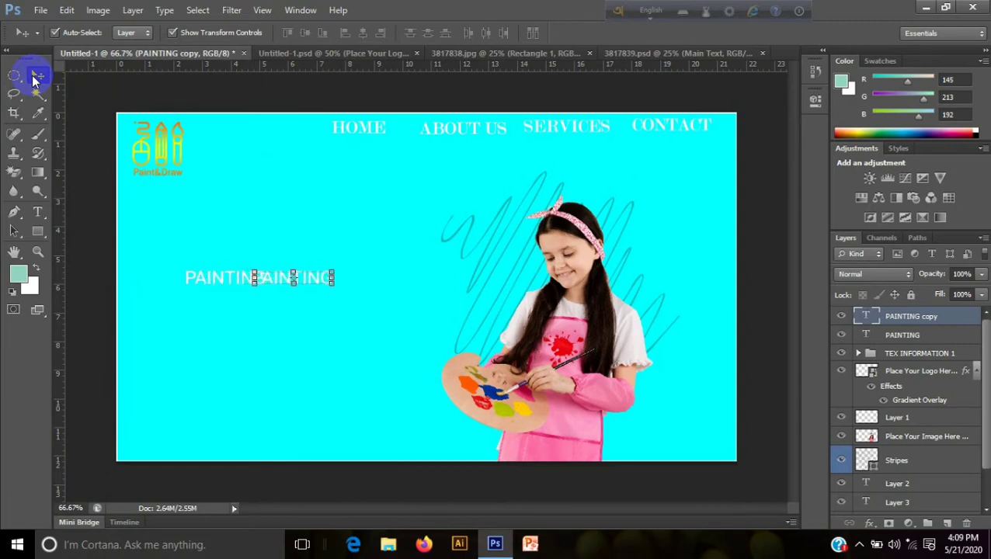
pyautogui.press('Right')
pyautogui.press('Right')
pyautogui.press('Right')
pyautogui.press('Right')
pyautogui.press('Right')
pyautogui.press('Right')
pyautogui.press('Right')
pyautogui.press('Right')
pyautogui.press('Right')
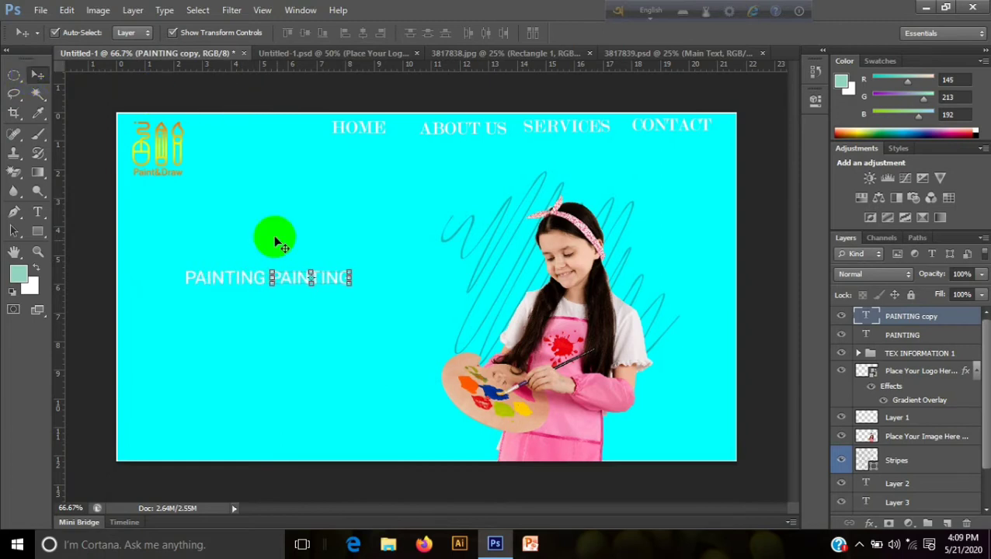
# Replace the text of the PAINTING copy with AT HOME so the headline reads PAINTING AT HOME.
pyautogui.click(37, 212)
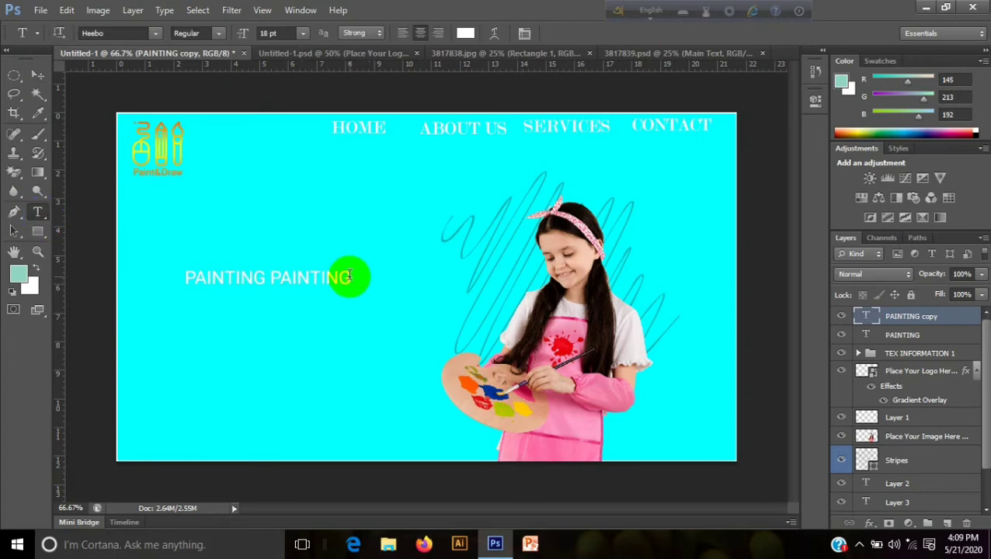
pyautogui.press('BackSpace')
pyautogui.press('BackSpace')
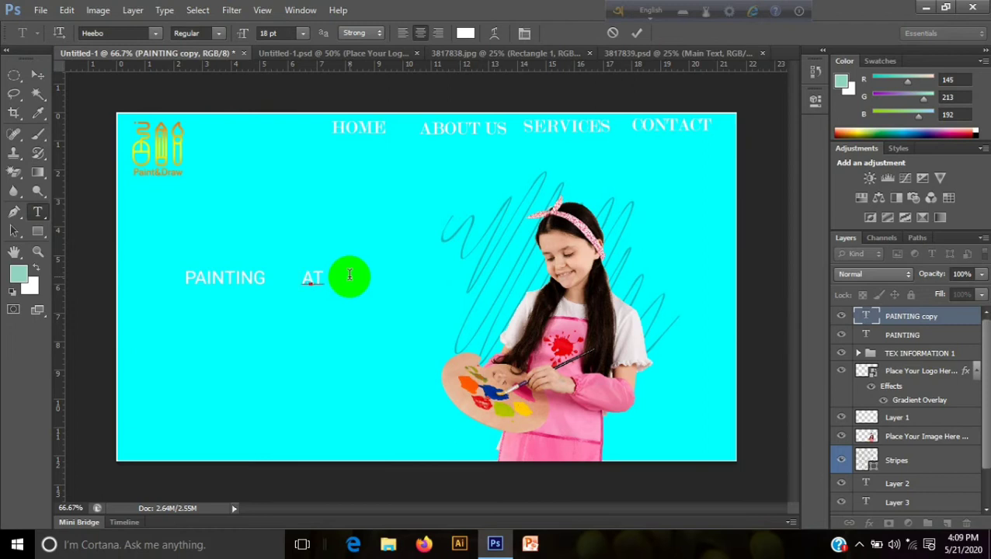
pyautogui.click(37, 75)
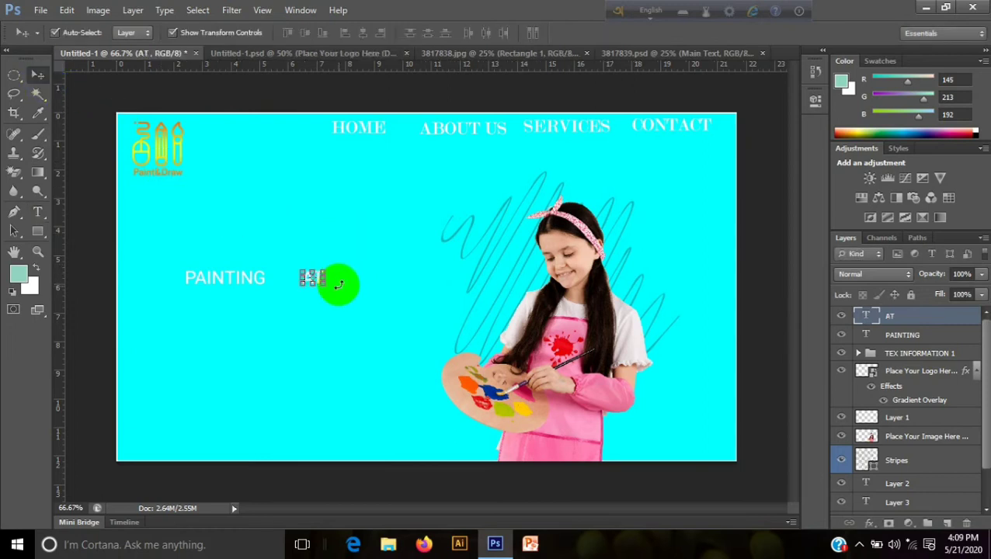
pyautogui.click(338, 287)
pyautogui.click(38, 212)
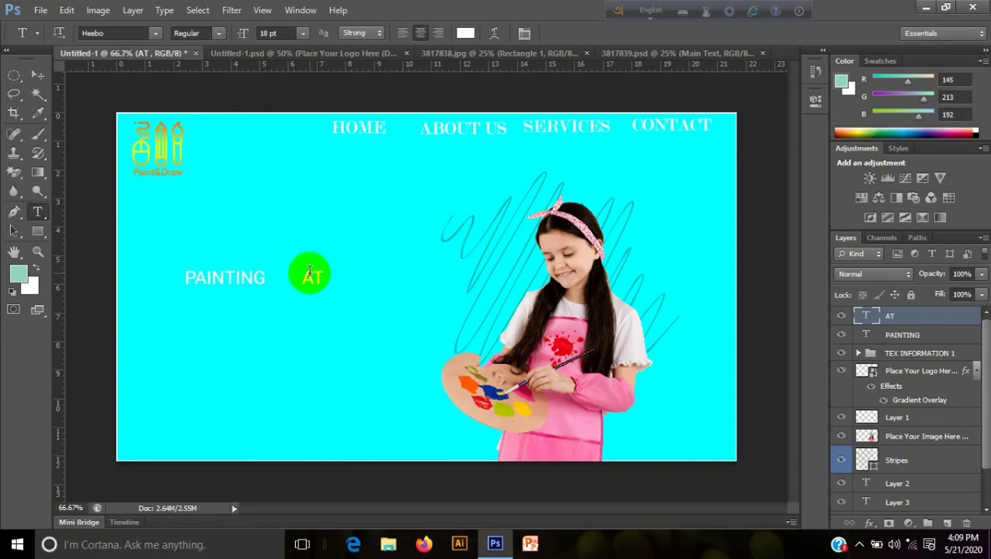
pyautogui.click(321, 284)
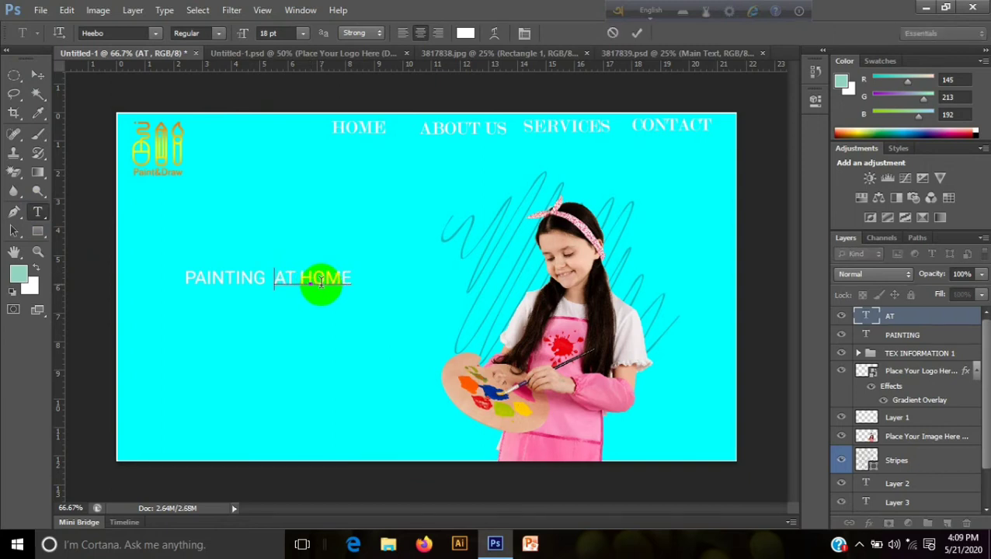
pyautogui.click(37, 75)
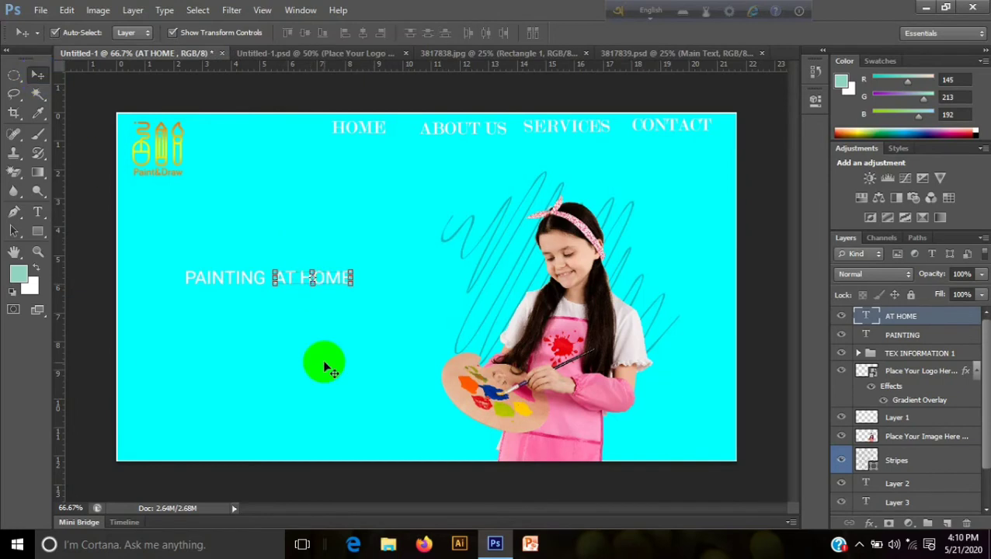
pyautogui.click(323, 360)
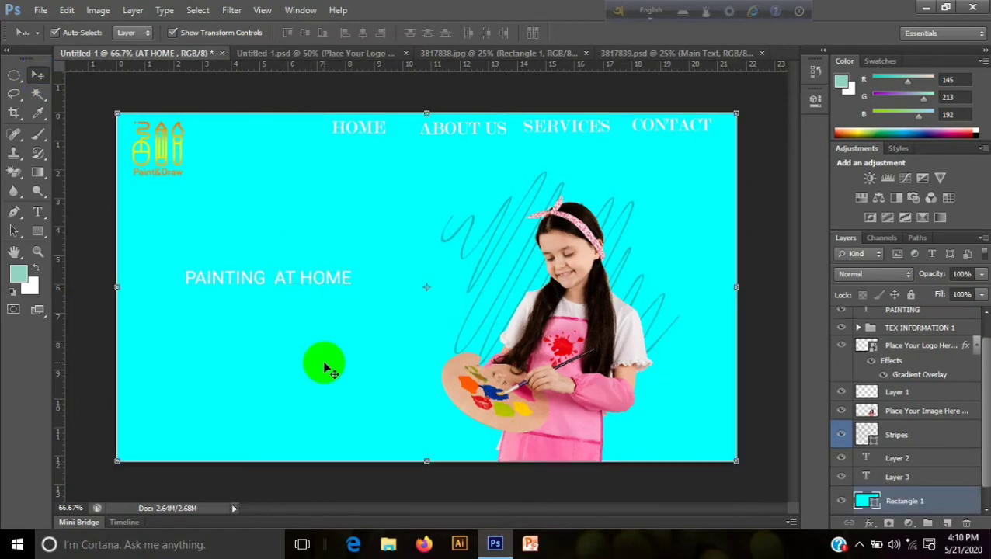
pyautogui.click(313, 280)
pyautogui.click(230, 288)
pyautogui.click(243, 330)
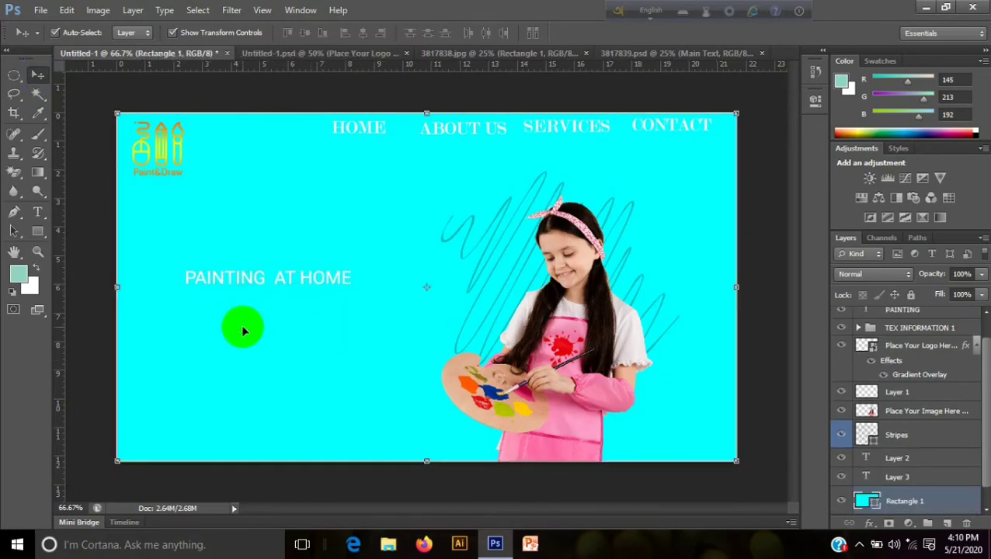
pyautogui.moveTo(983, 437); pyautogui.dragTo(984, 420)
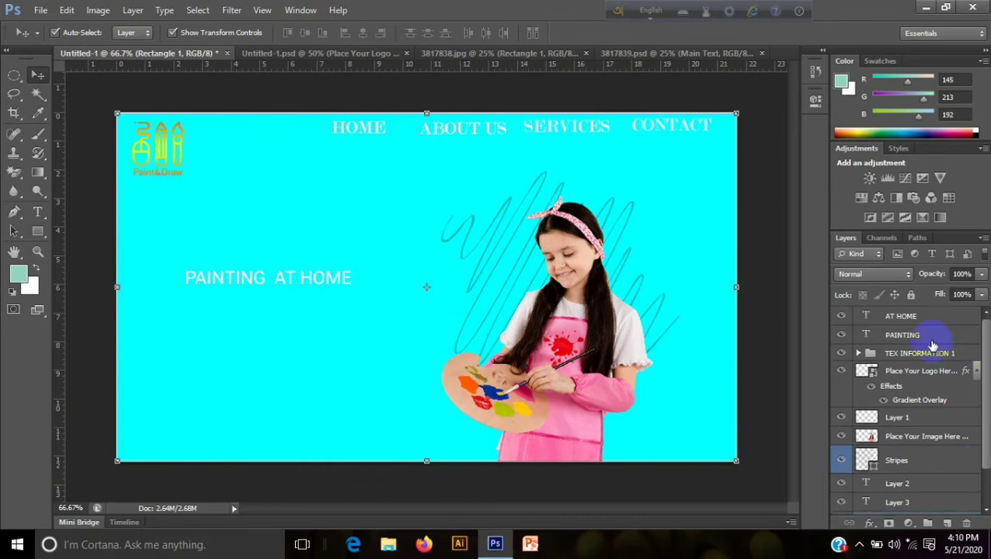
# Bring the Main Text paragraph from Untitled-1.psd into the banner and fit it at about 42% scale beneath the PAINTING AT HOME headline.
pyautogui.click(278, 52)
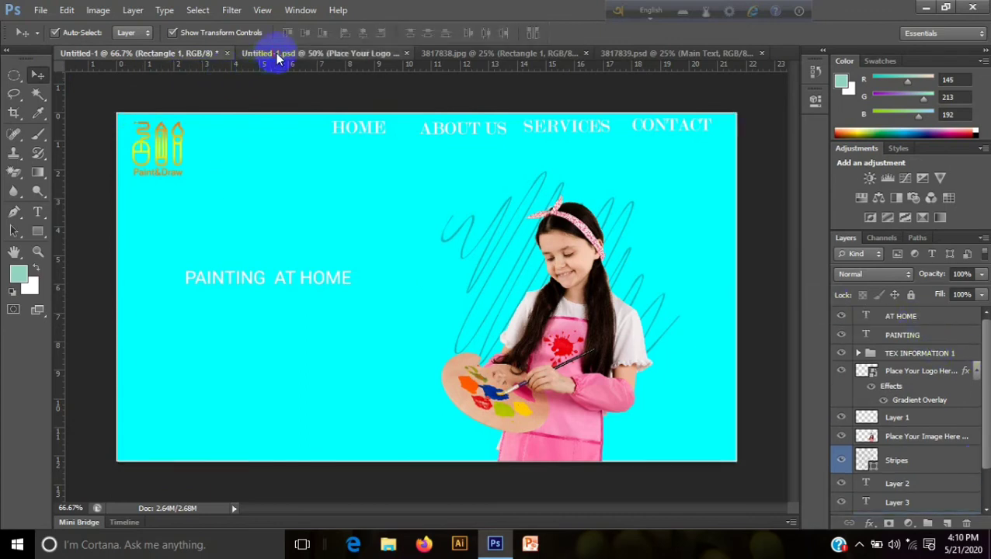
pyautogui.moveTo(252, 147); pyautogui.dragTo(258, 317)
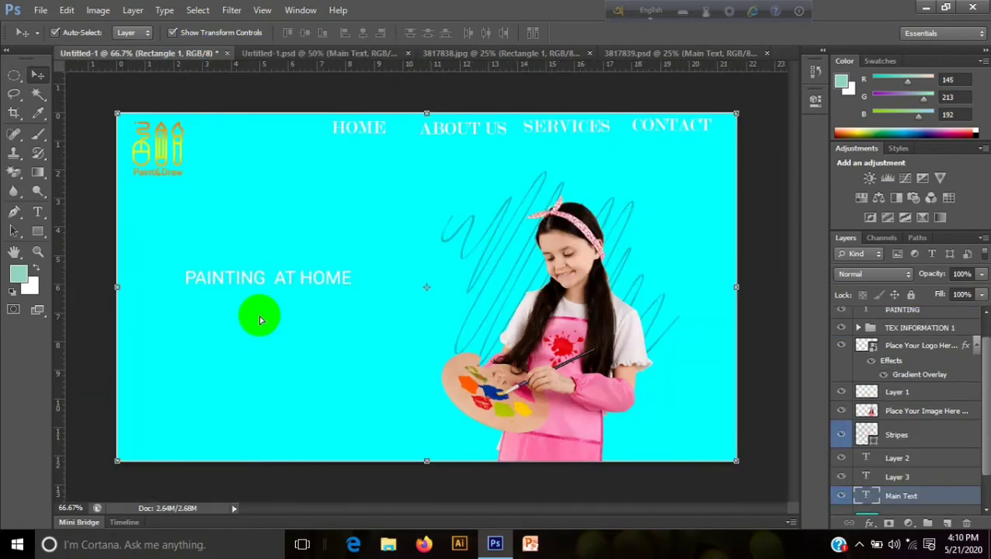
pyautogui.moveTo(657, 265); pyautogui.dragTo(329, 327)
pyautogui.moveTo(441, 299); pyautogui.dragTo(392, 311)
pyautogui.moveTo(333, 338); pyautogui.dragTo(337, 323)
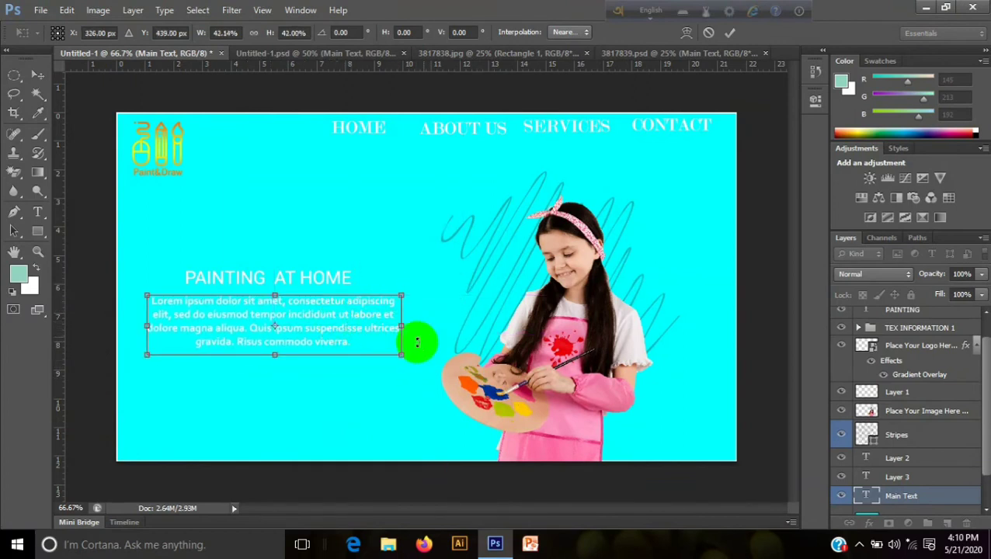
pyautogui.click(730, 33)
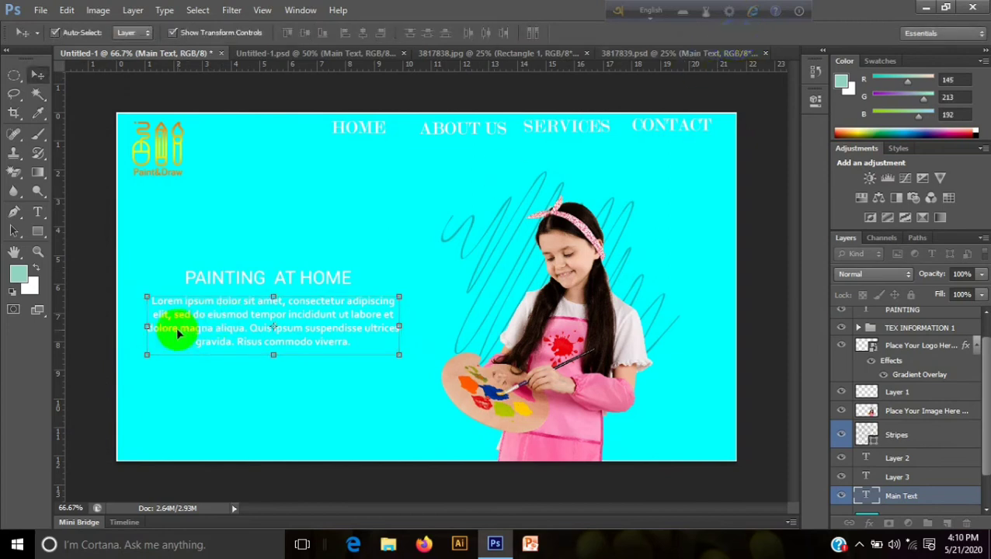
pyautogui.click(263, 399)
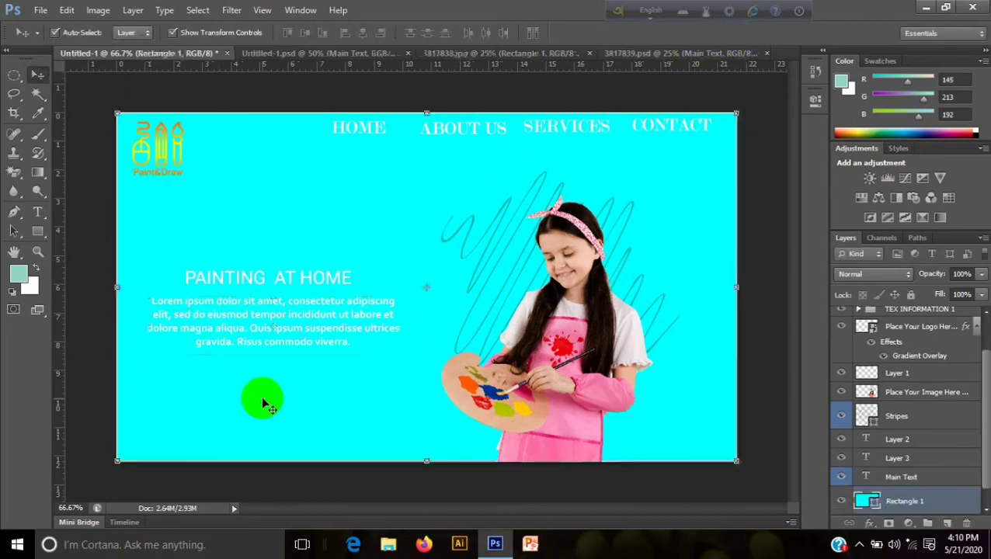
pyautogui.click(38, 216)
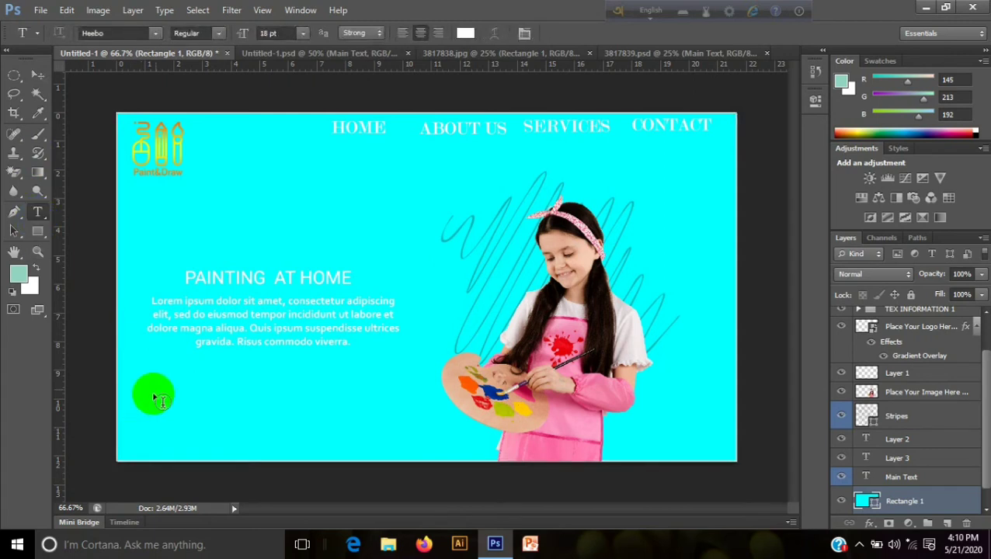
pyautogui.click(172, 380)
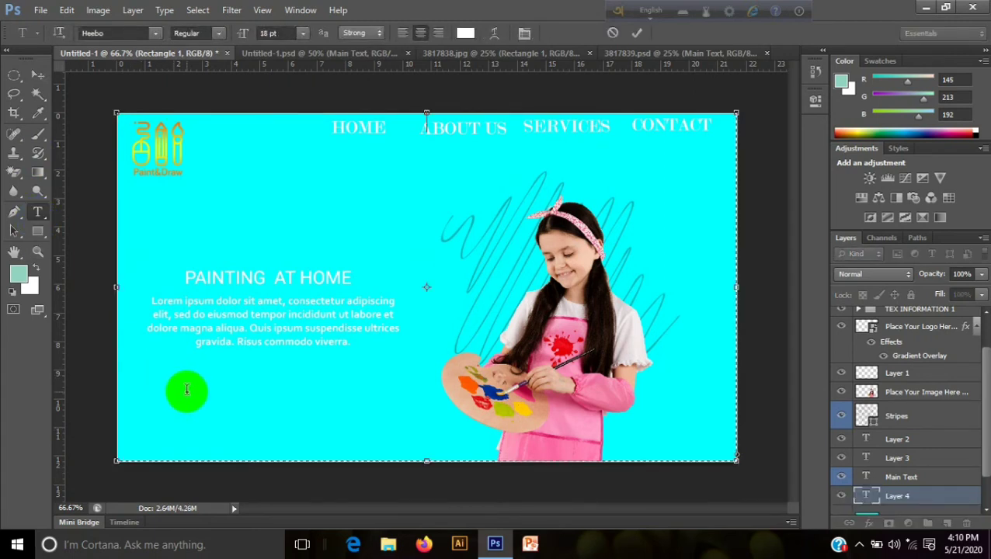
pyautogui.click(37, 75)
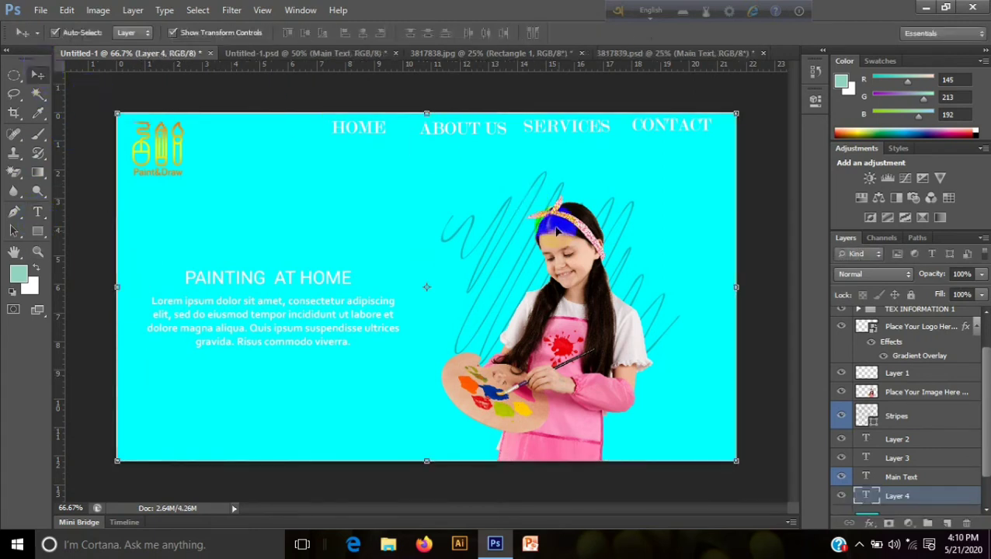
pyautogui.click(966, 520)
pyautogui.click(405, 208)
# Add a new layer above the AT HOME layer and write the text START below the paragraph's first words.
pyautogui.scroll(3, 932, 334)
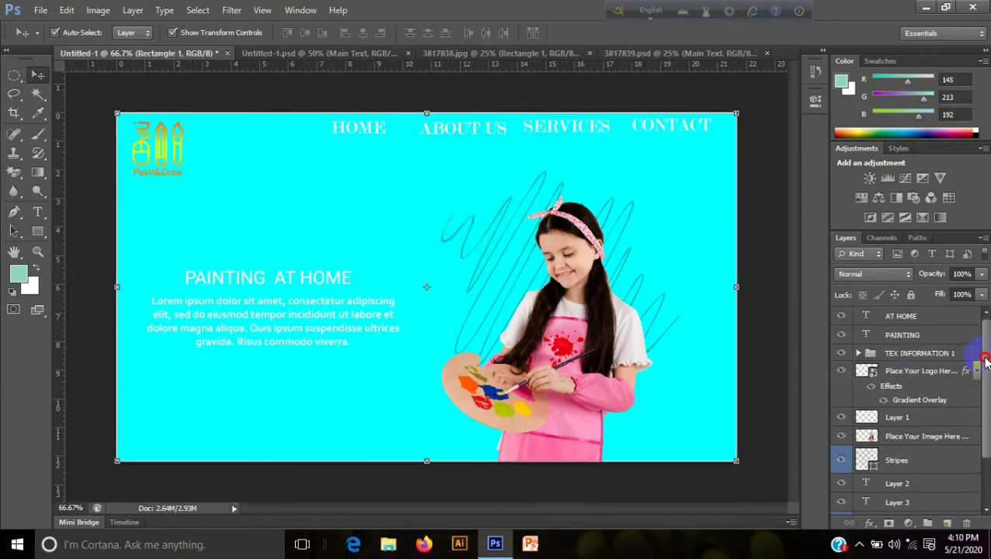
pyautogui.click(926, 318)
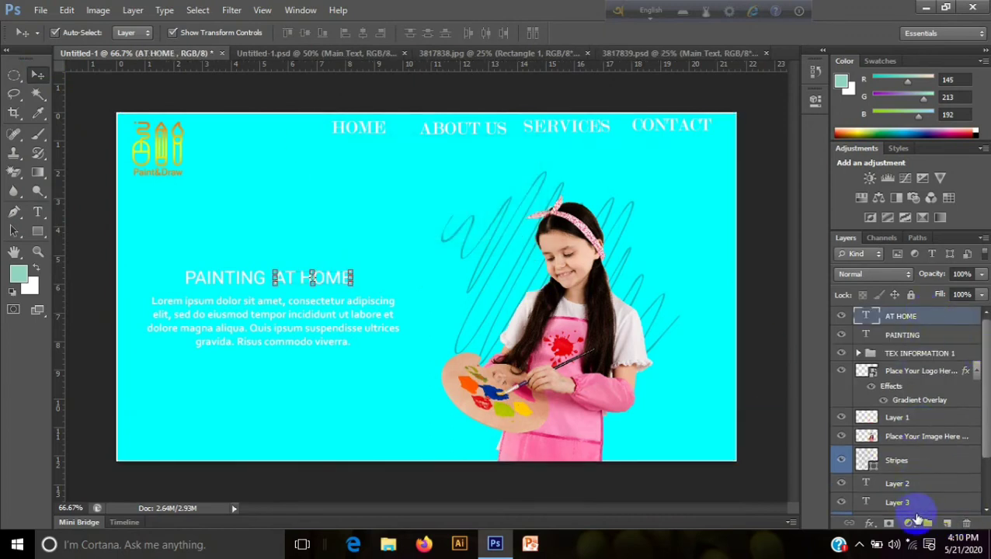
pyautogui.click(948, 522)
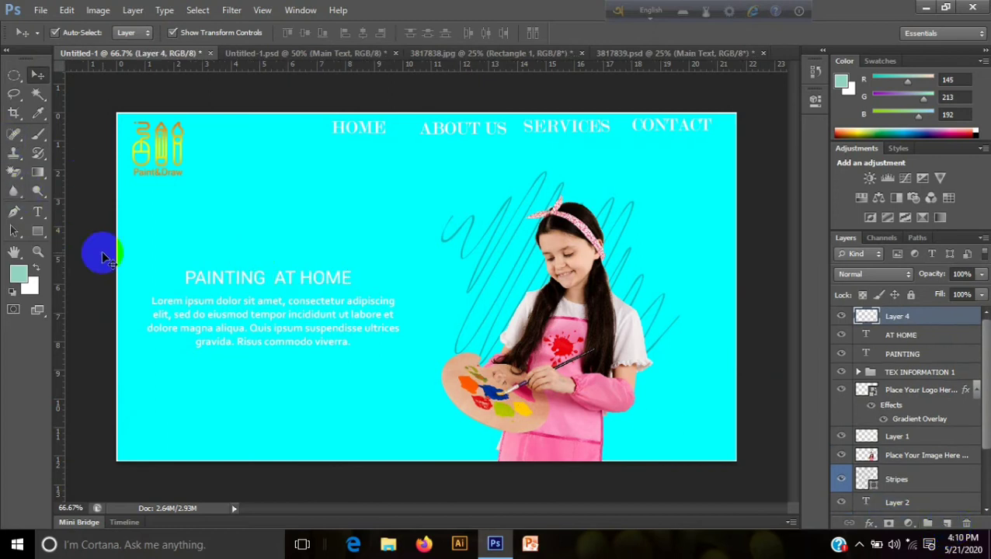
pyautogui.click(34, 215)
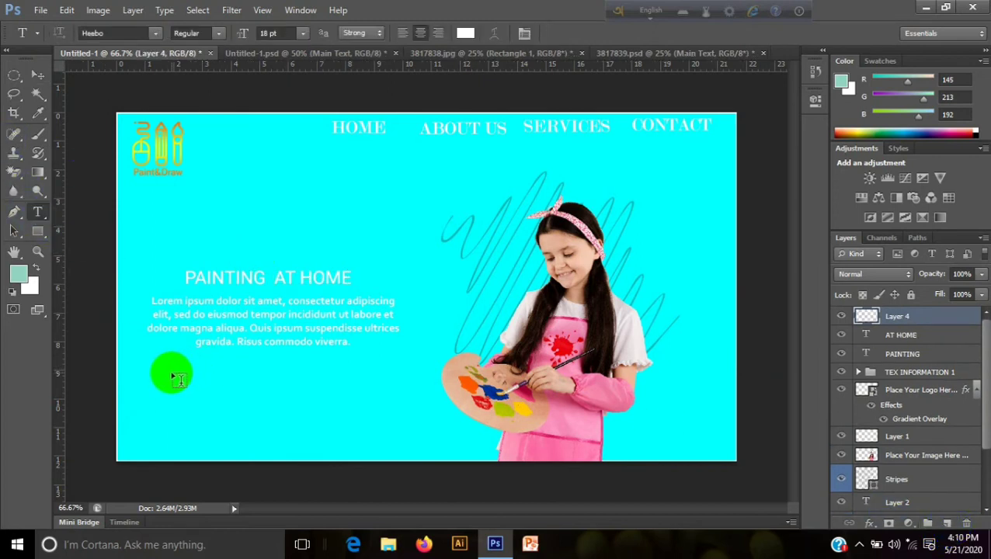
pyautogui.click(171, 371)
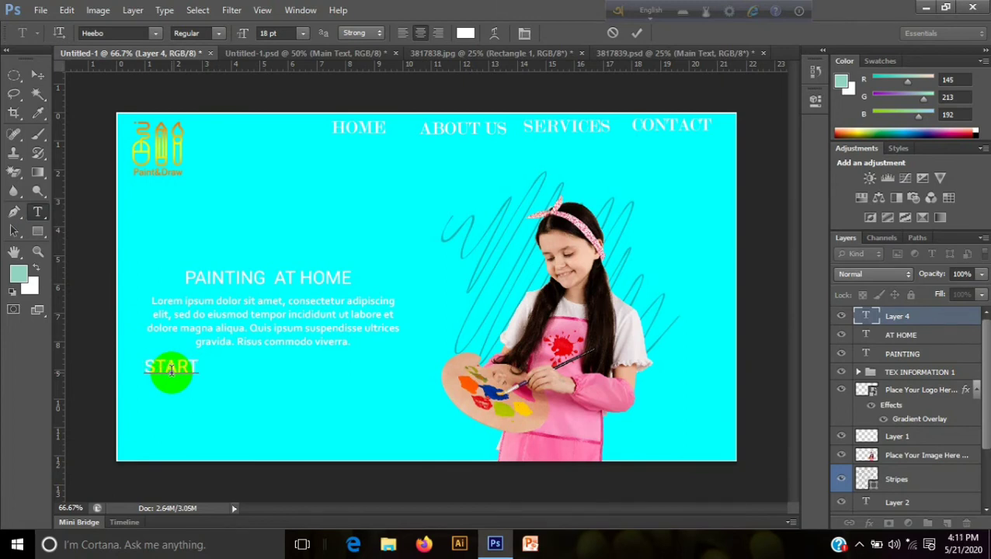
pyautogui.click(37, 75)
pyautogui.click(248, 421)
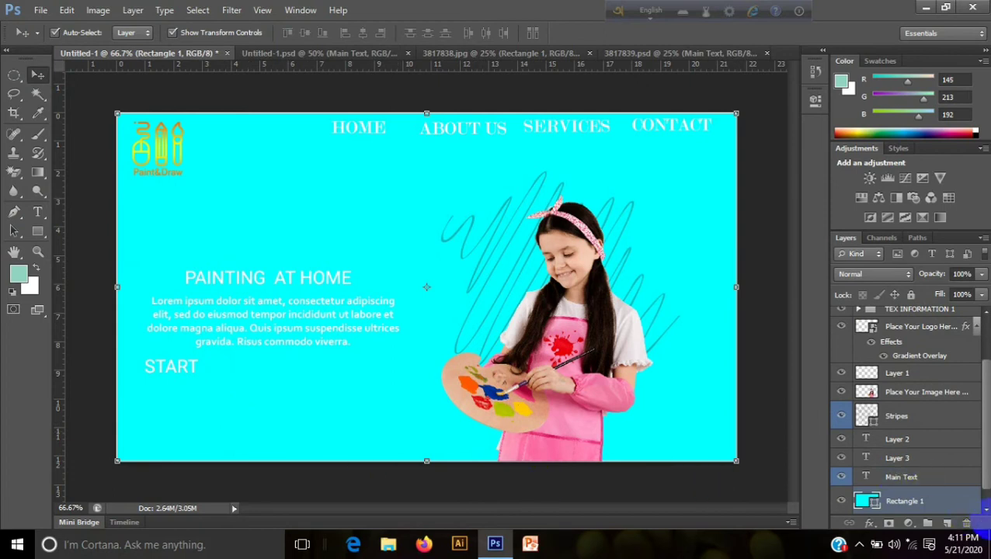
# Duplicate the START text layer within the banner document, keeping the suggested copy name.
pyautogui.moveTo(984, 464); pyautogui.dragTo(988, 421)
pyautogui.click(931, 315)
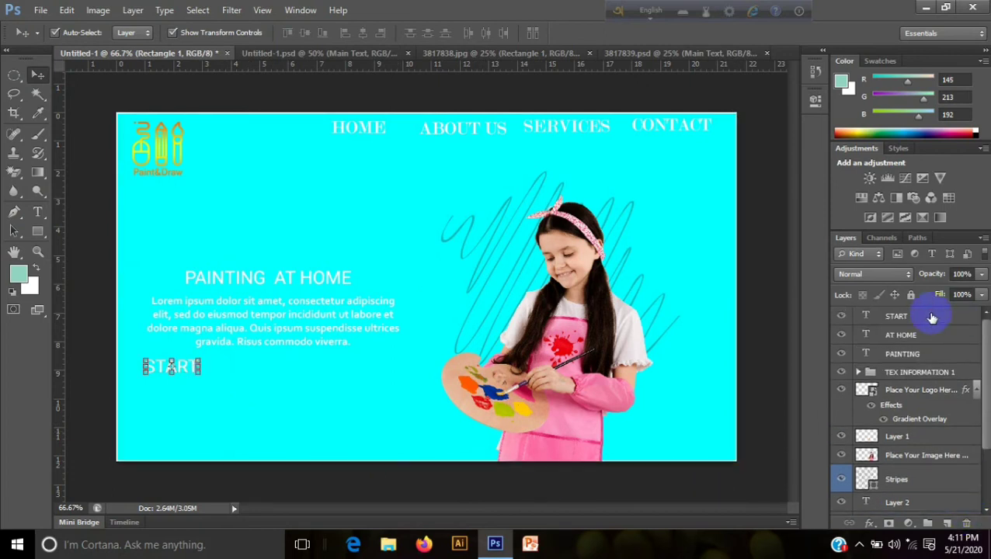
pyautogui.rightClick(927, 314)
pyautogui.click(810, 103)
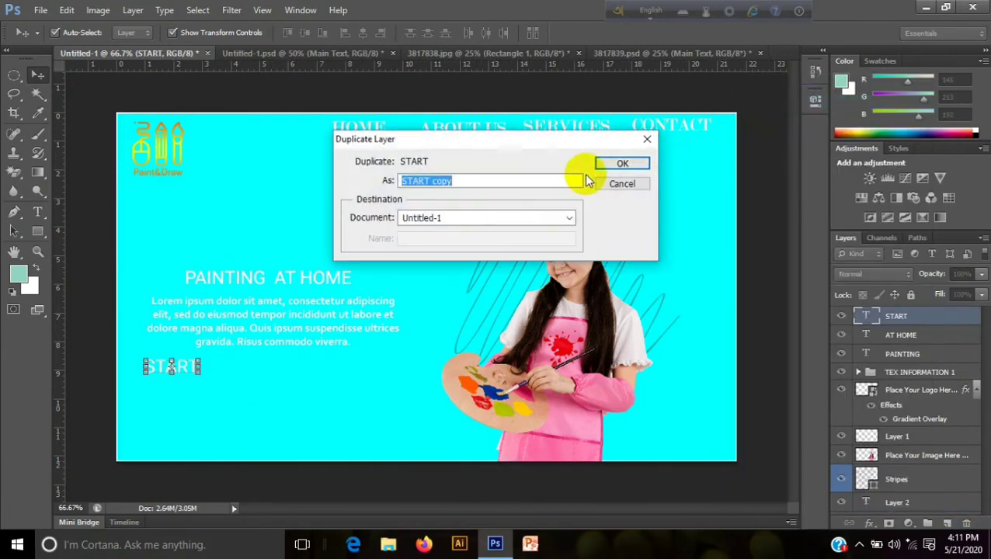
pyautogui.click(620, 164)
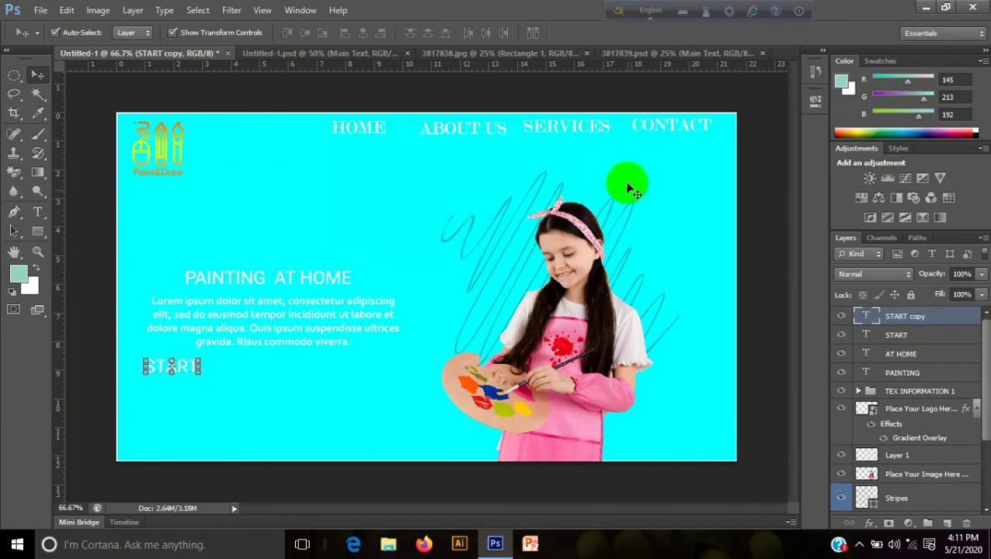
# Nudge the START copy horizontally in large increments until it sits beside the original word with a clear gap.
pyautogui.hotkey('shift', 'Right')
pyautogui.hotkey('shift', 'Right')
pyautogui.hotkey('shift', 'Right')
pyautogui.hotkey('shift', 'Right')
pyautogui.hotkey('shift', 'Right')
pyautogui.hotkey('shift', 'Right')
pyautogui.hotkey('shift', 'Right')
pyautogui.hotkey('shift', 'Right')
pyautogui.hotkey('shift', 'Right')
pyautogui.hotkey('shift', 'Right')
pyautogui.hotkey('shift', 'Right')
pyautogui.hotkey('shift', 'Right')
pyautogui.hotkey('shift', 'Right')
pyautogui.hotkey('shift', 'Right')
pyautogui.hotkey('shift', 'Right')
pyautogui.hotkey('shift', 'Right')
pyautogui.hotkey('shift', 'Right')
pyautogui.hotkey('shift', 'Right')
pyautogui.hotkey('shift', 'Right')
pyautogui.hotkey('shift', 'Right')
# Replace the text of the START copy with SIGN UP.
pyautogui.click(38, 212)
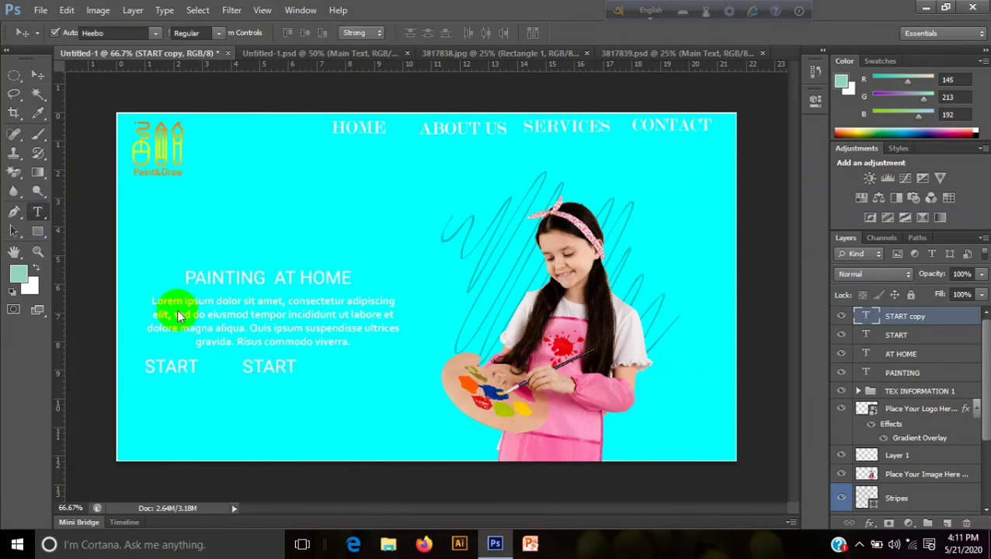
pyautogui.click(297, 365)
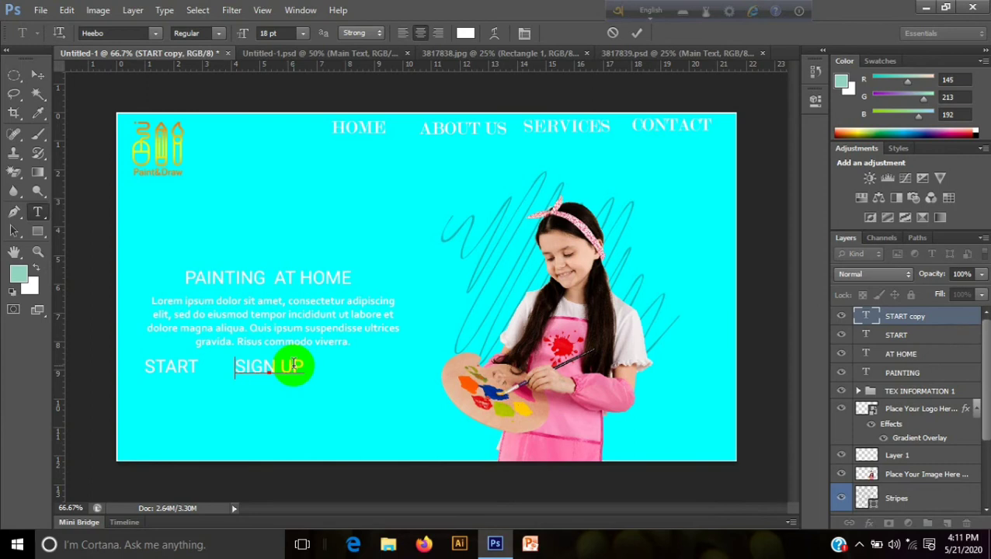
pyautogui.click(37, 76)
# Shift the SIGN UP and START texts to the right so the pair sits centred beneath the paragraph.
pyautogui.click(181, 403)
pyautogui.moveTo(260, 370); pyautogui.dragTo(305, 363)
pyautogui.click(181, 408)
pyautogui.moveTo(185, 368); pyautogui.dragTo(224, 370)
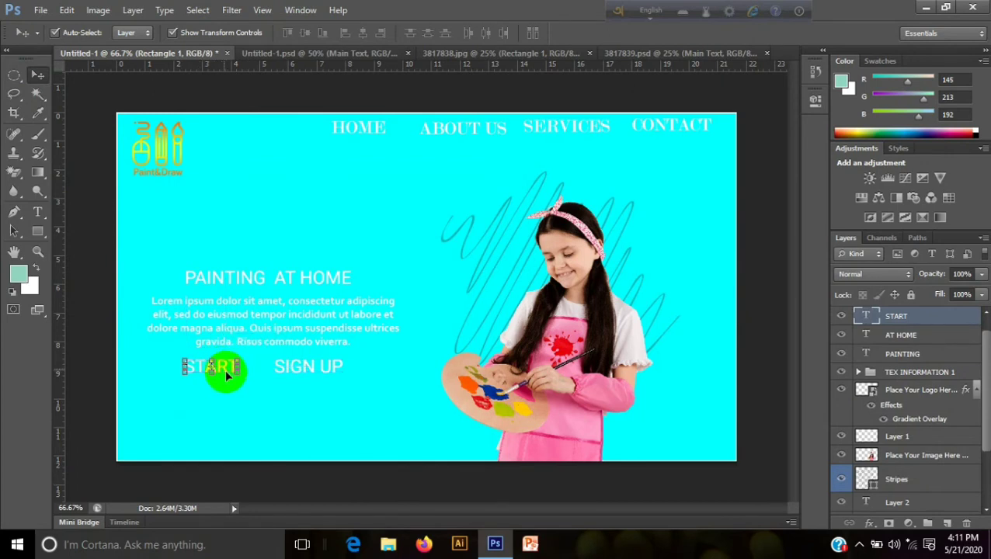
pyautogui.click(230, 394)
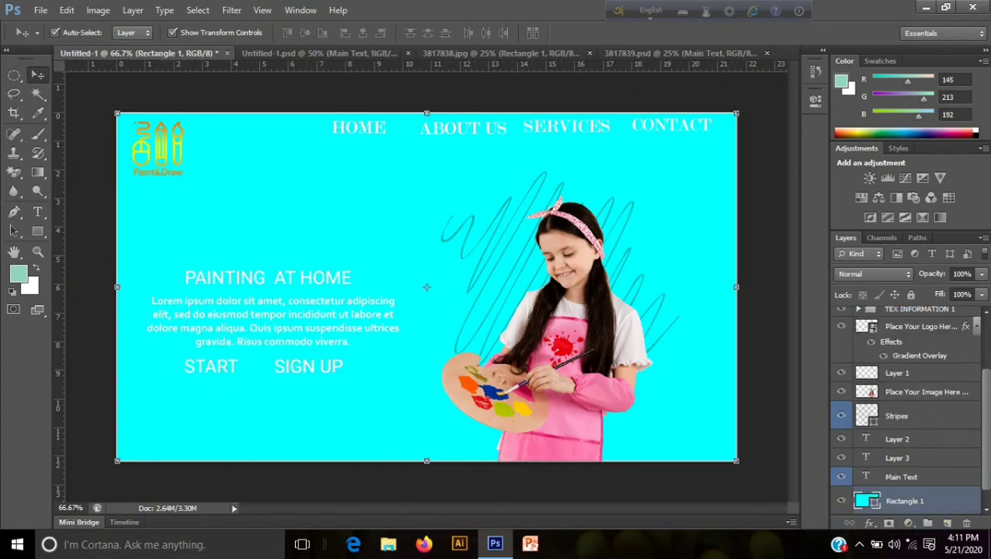
# Draw a rectangle about 143 by 53 px over the START text, above its layer, and fill it with white.
pyautogui.moveTo(987, 424); pyautogui.dragTo(987, 330)
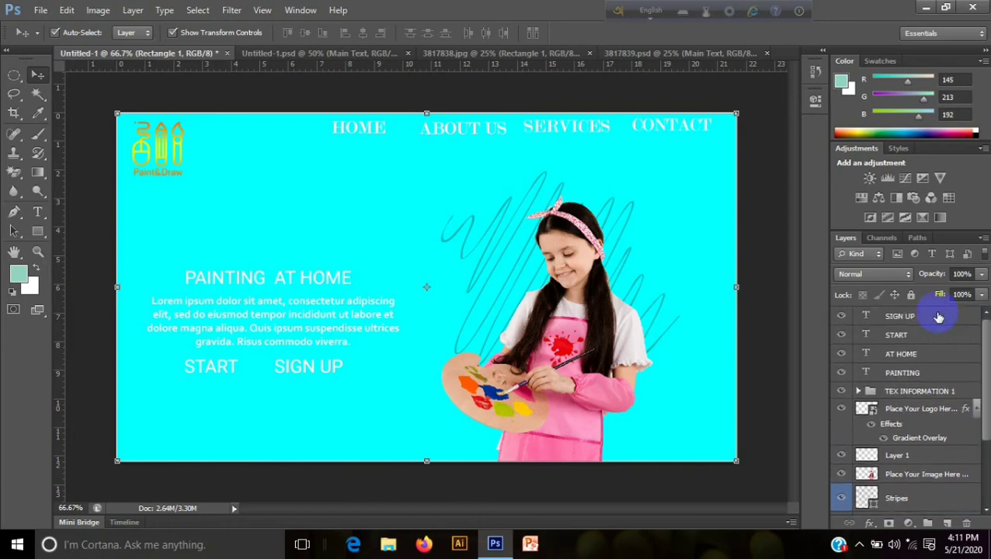
pyautogui.click(903, 336)
pyautogui.click(37, 231)
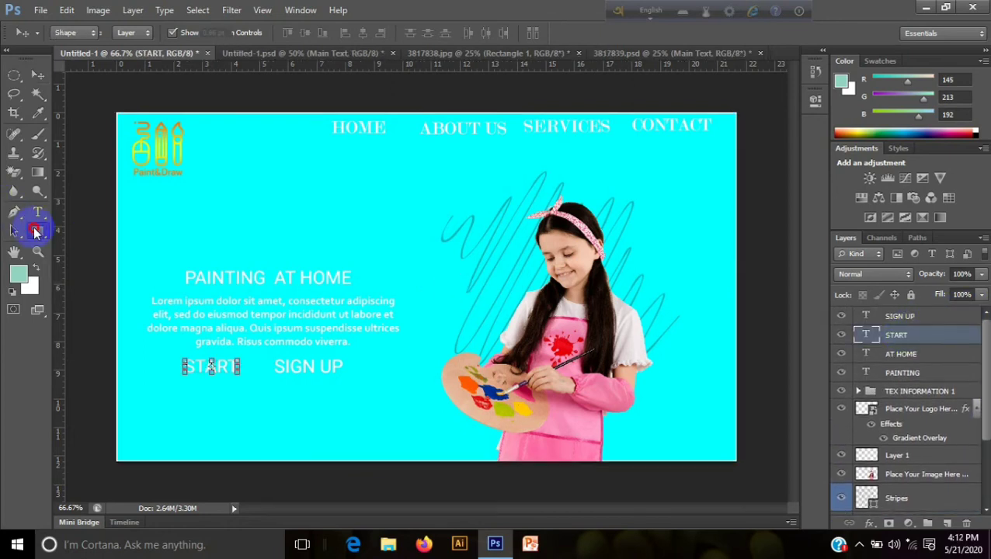
pyautogui.moveTo(176, 353); pyautogui.dragTo(249, 379)
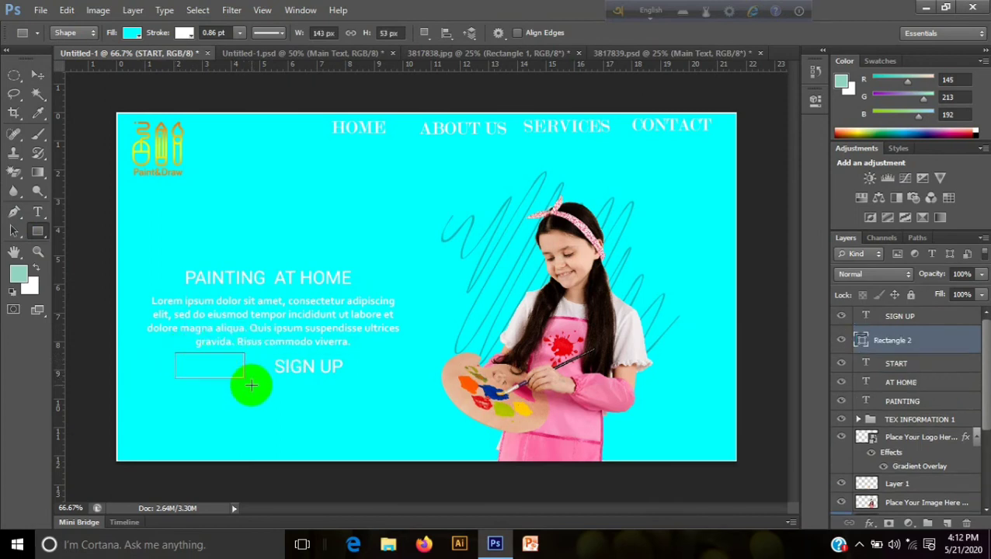
pyautogui.click(132, 33)
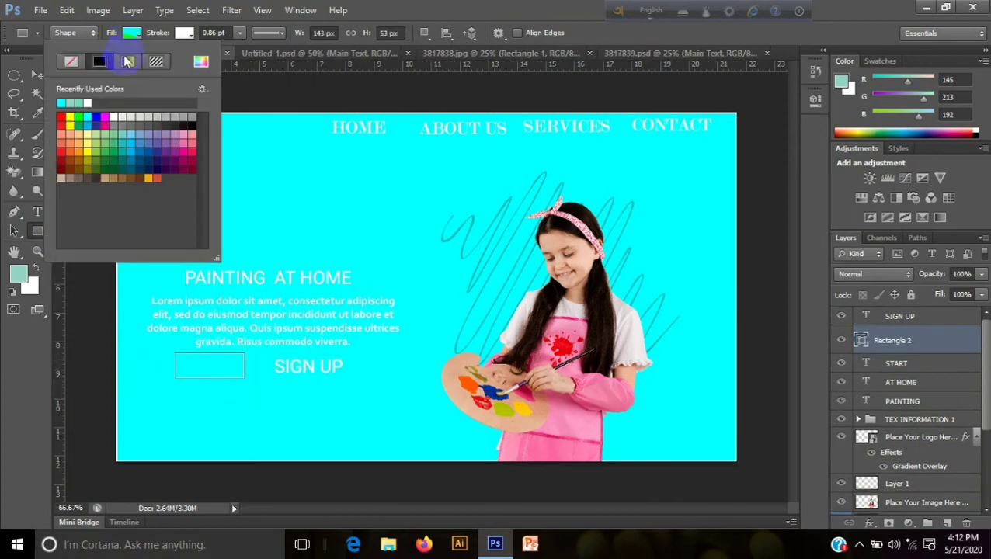
pyautogui.click(114, 119)
pyautogui.click(435, 7)
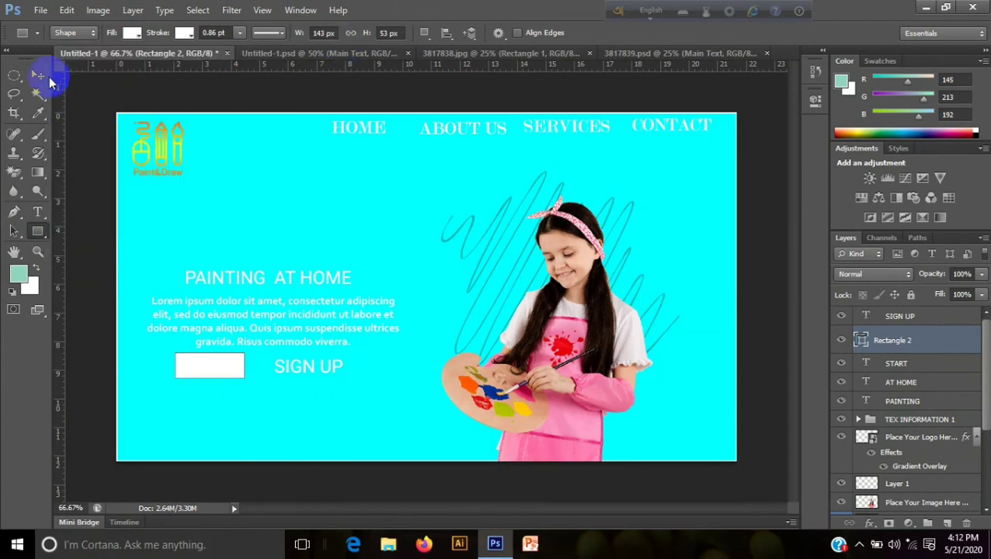
# Move the START layer above its white rectangle and set the text colour to light cyan #66ffff.
pyautogui.click(38, 75)
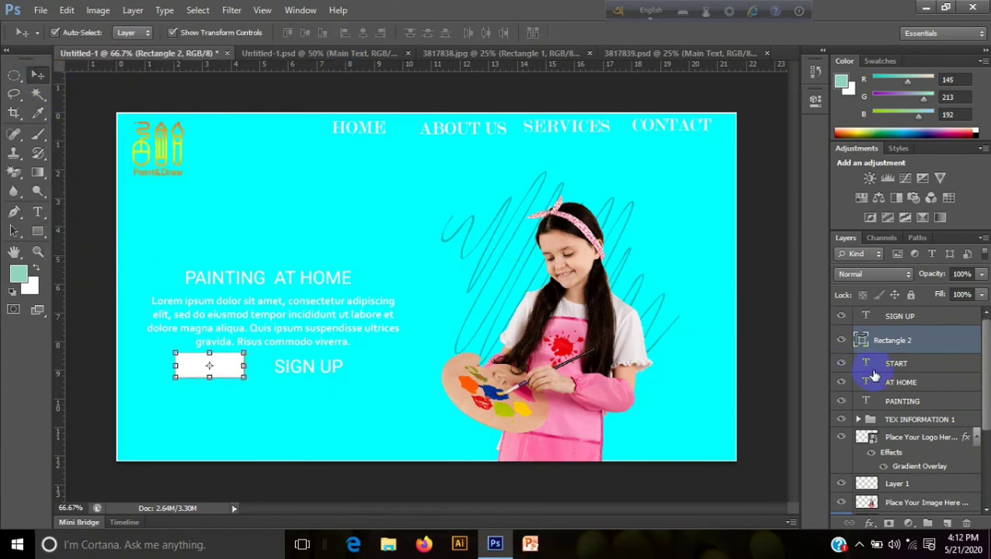
pyautogui.moveTo(895, 364); pyautogui.dragTo(897, 342)
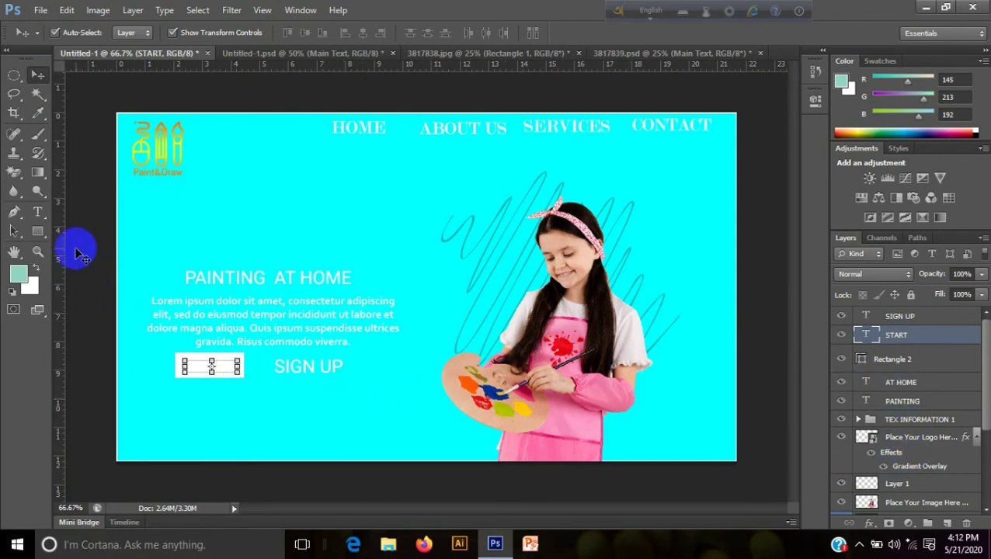
pyautogui.click(39, 213)
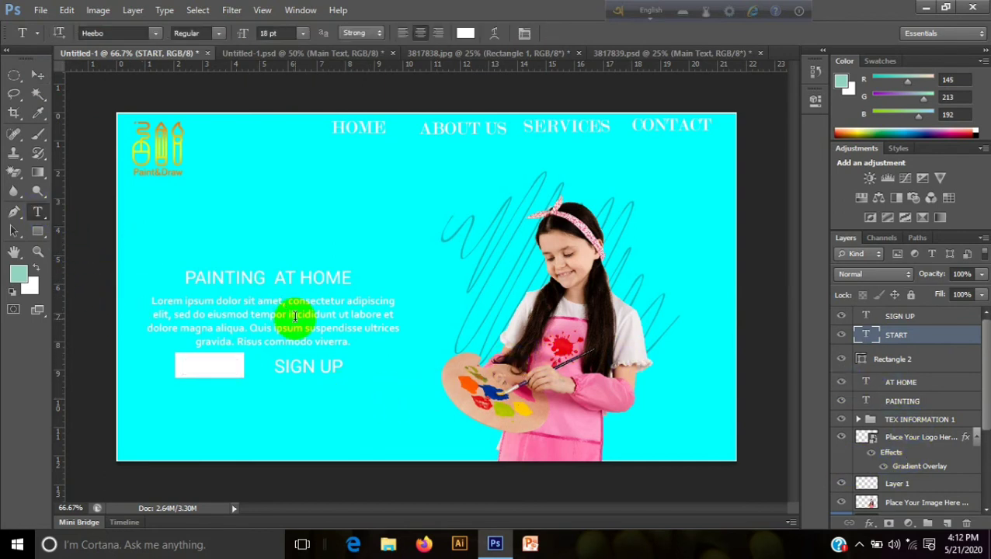
pyautogui.click(465, 34)
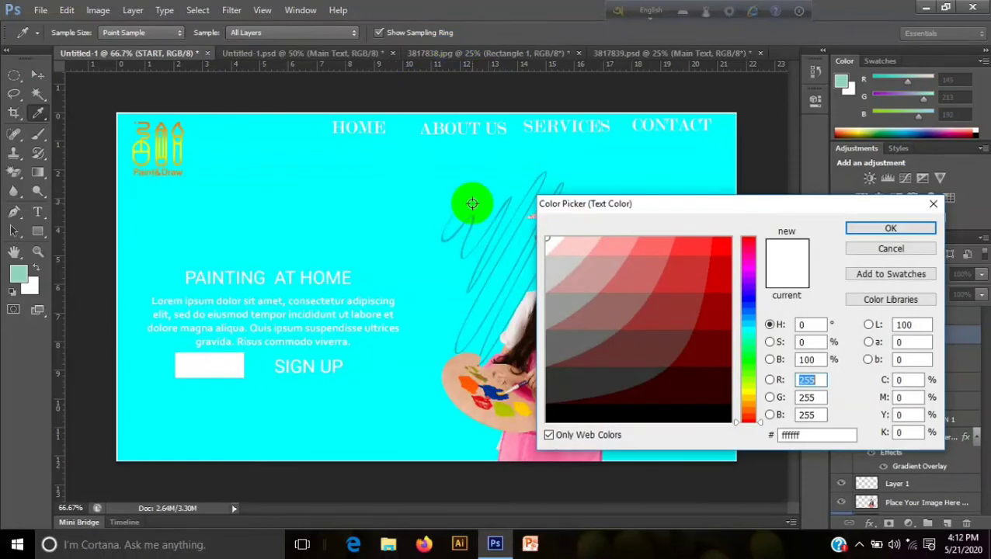
pyautogui.click(747, 329)
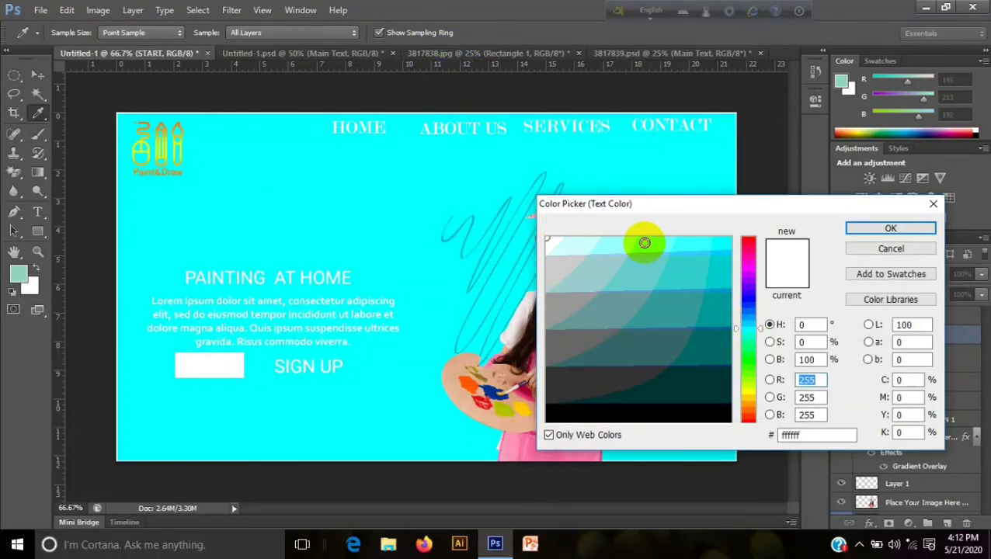
pyautogui.click(644, 243)
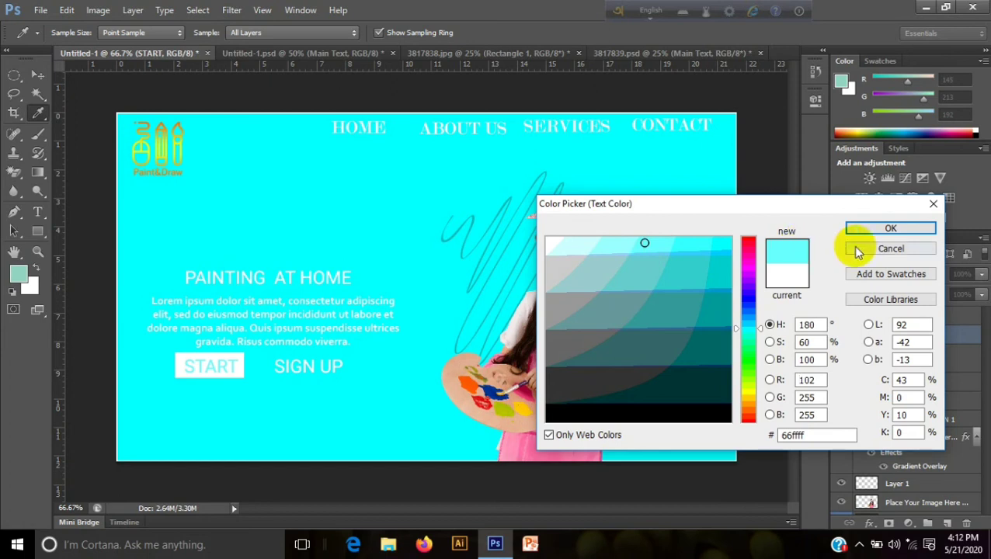
pyautogui.click(886, 229)
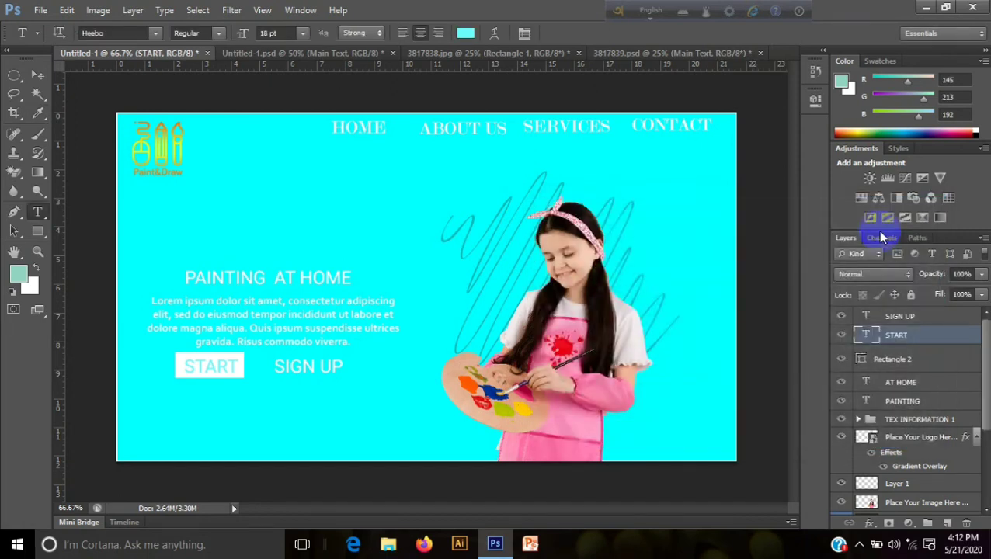
# Draw a rectangle about 157 by 47 px over the SIGN UP text and move the SIGN UP layer above it.
pyautogui.click(918, 318)
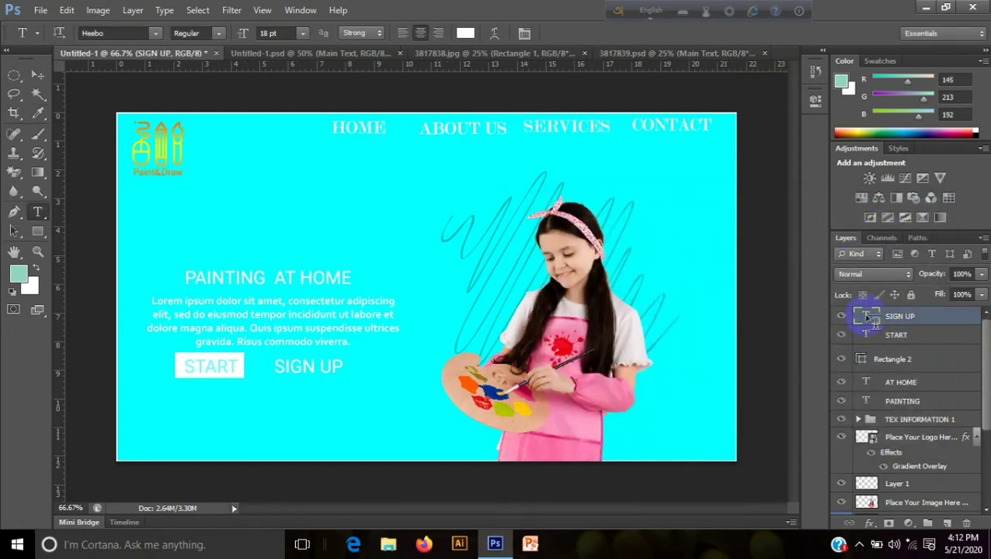
pyautogui.click(38, 230)
pyautogui.click(101, 228)
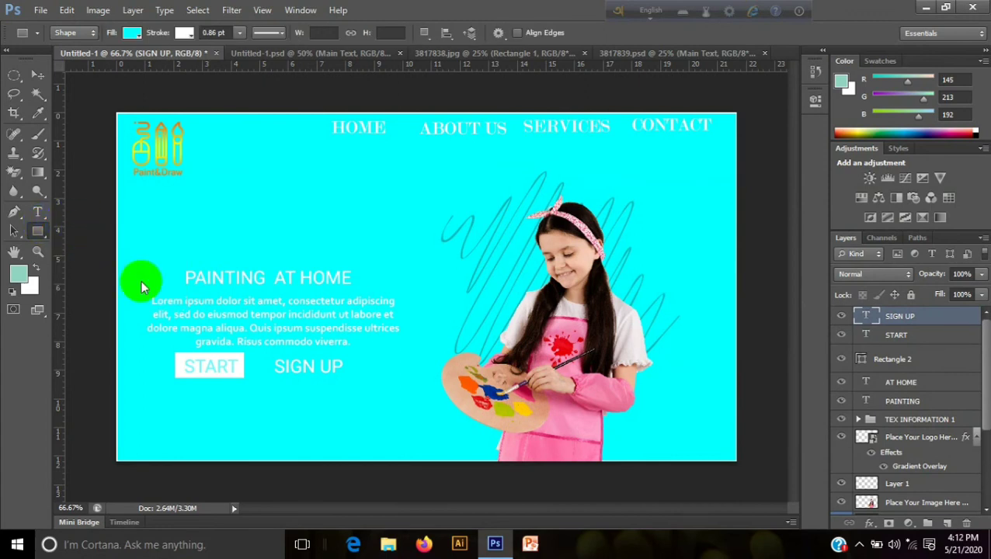
pyautogui.moveTo(269, 357); pyautogui.dragTo(345, 379)
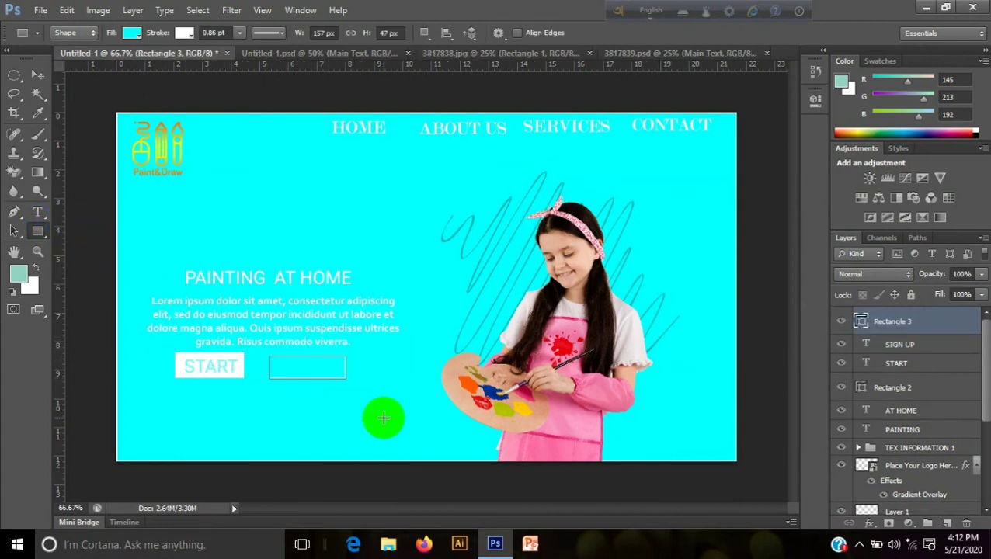
pyautogui.moveTo(919, 347); pyautogui.dragTo(919, 319)
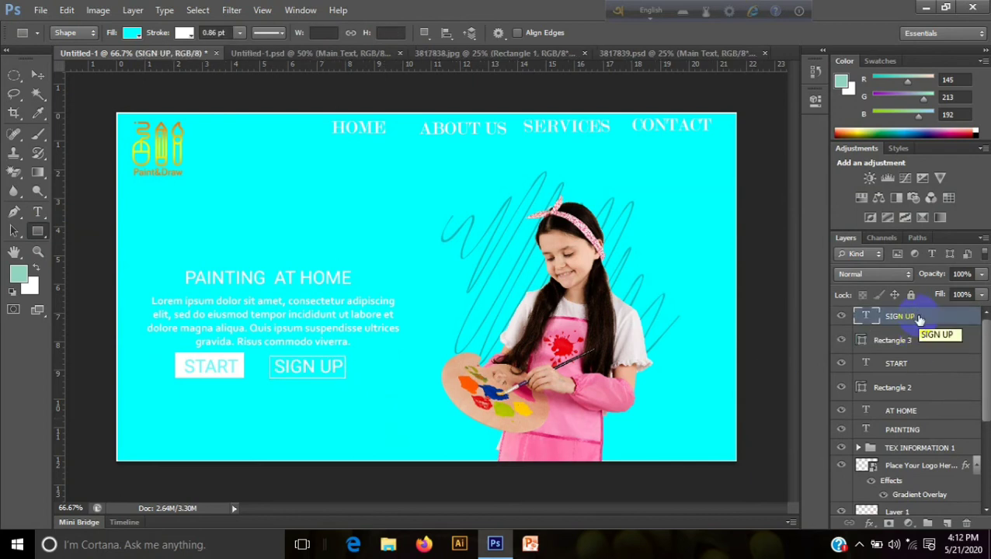
# Change the fill of the rectangle behind SIGN UP to white, #ffffff.
pyautogui.doubleClick(863, 343)
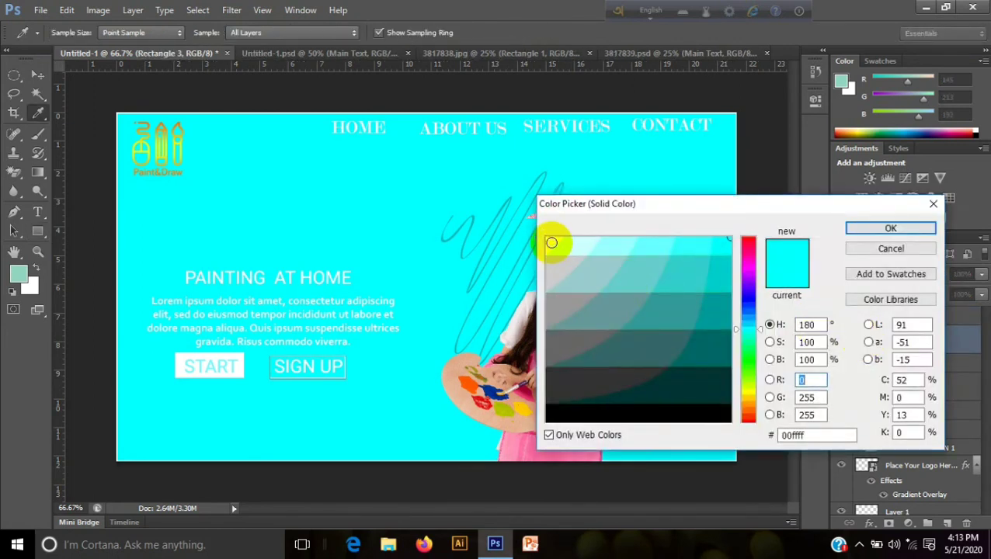
pyautogui.click(551, 243)
pyautogui.click(885, 228)
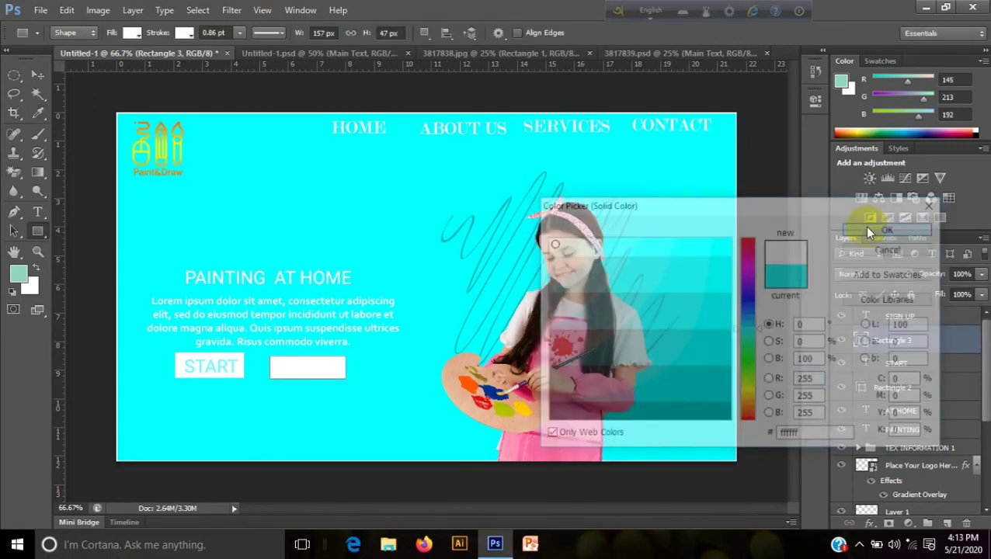
# Set the text colour of the SIGN UP layer to cyan #33ffff.
pyautogui.moveTo(907, 312)
pyautogui.mouseDown()
pyautogui.moveTo(912, 347)
pyautogui.moveTo(913, 317)
pyautogui.mouseUp()
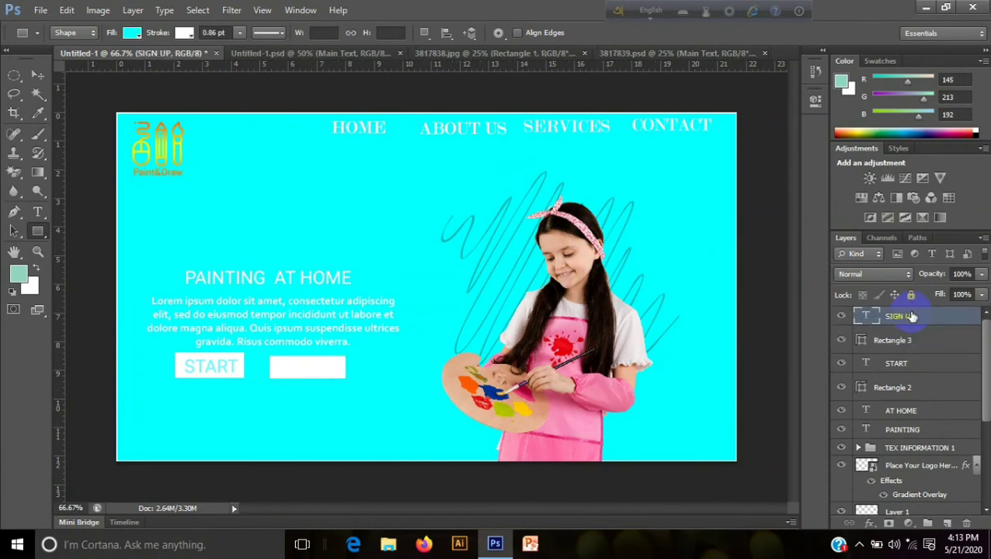
pyautogui.click(876, 342)
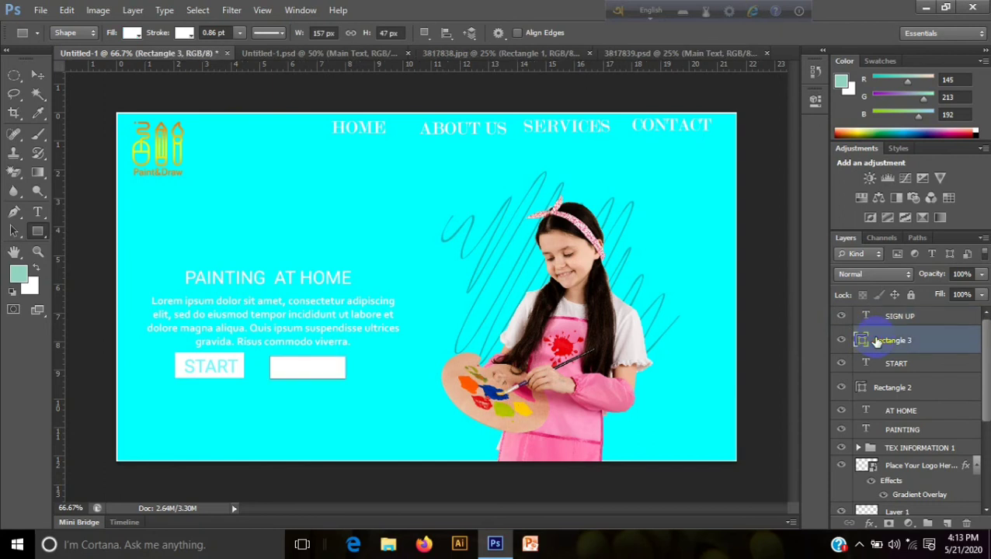
pyautogui.click(886, 319)
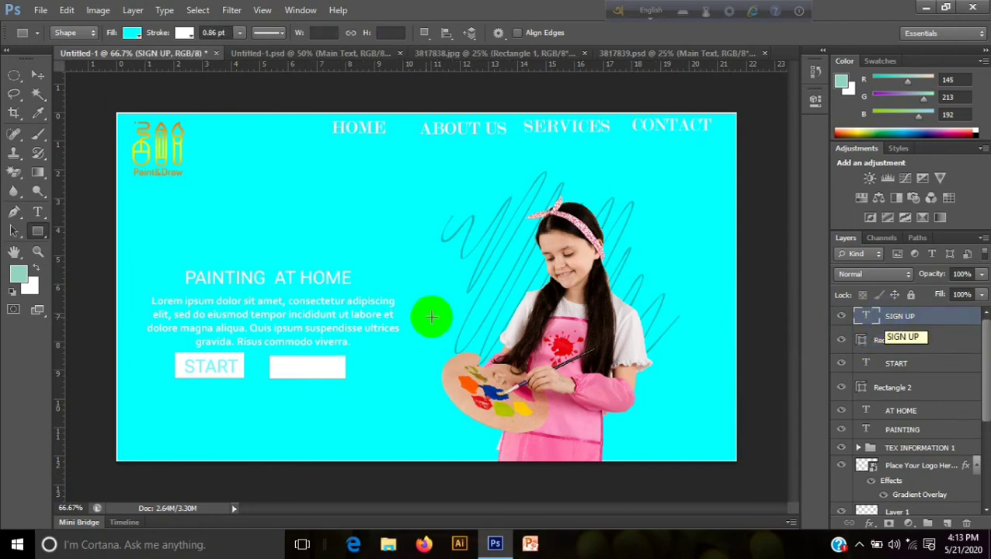
pyautogui.click(37, 75)
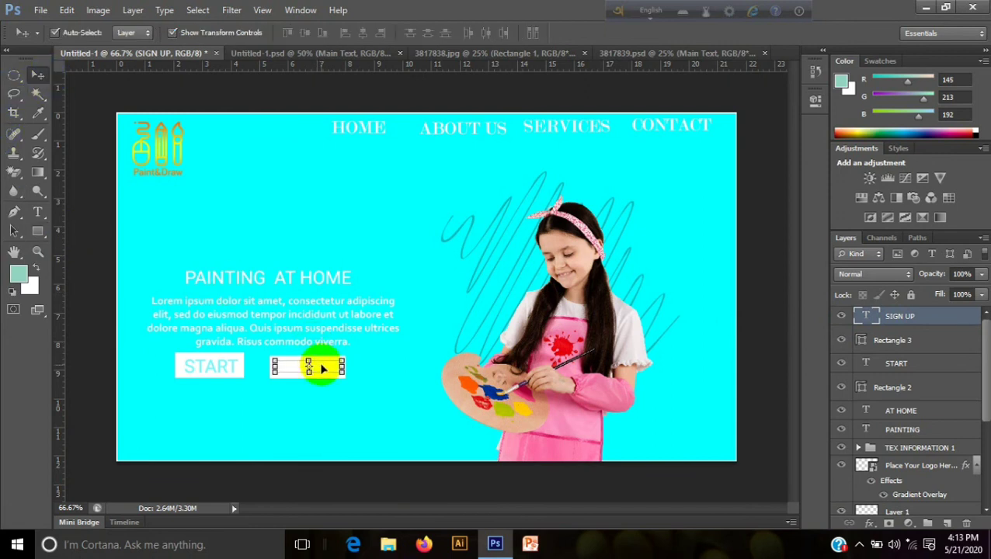
pyautogui.click(37, 212)
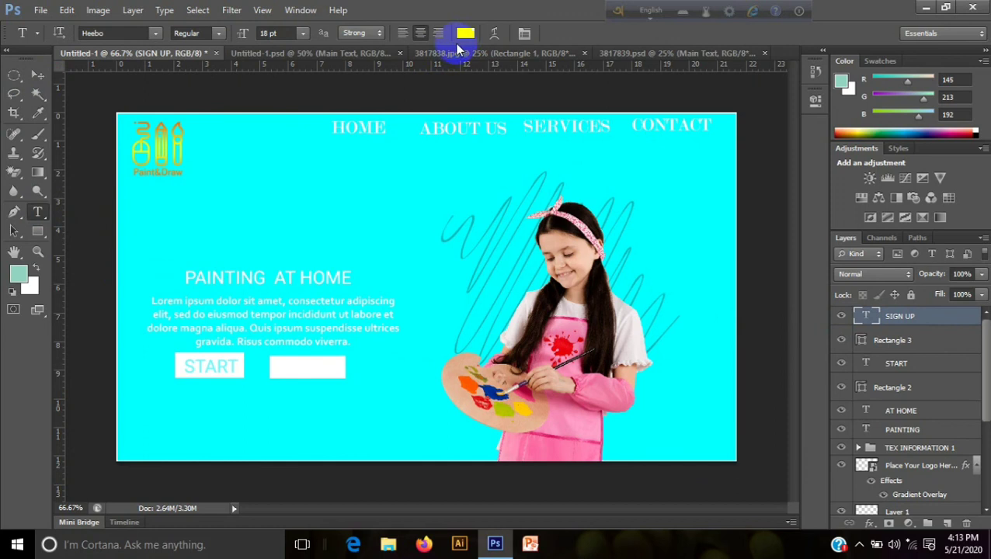
pyautogui.click(464, 35)
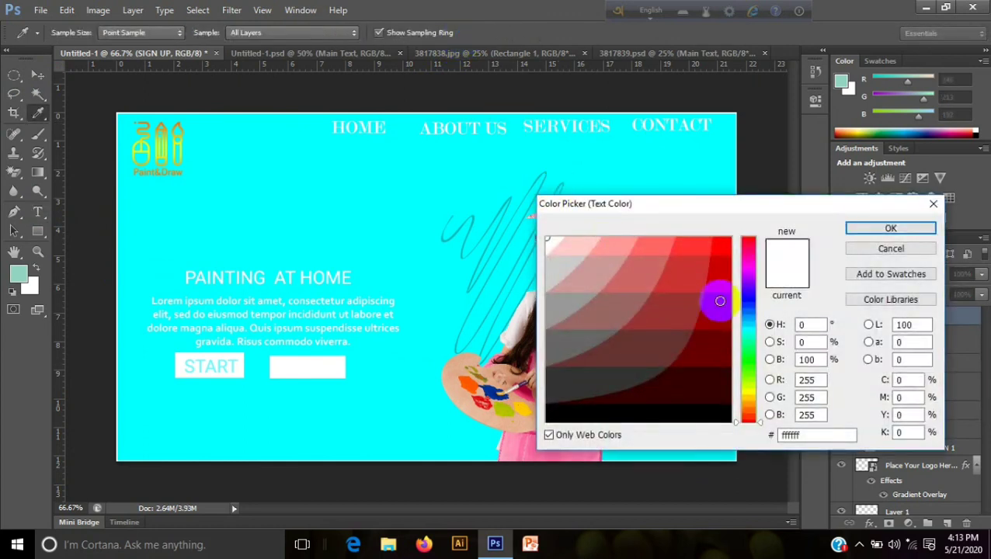
pyautogui.click(750, 332)
pyautogui.click(699, 242)
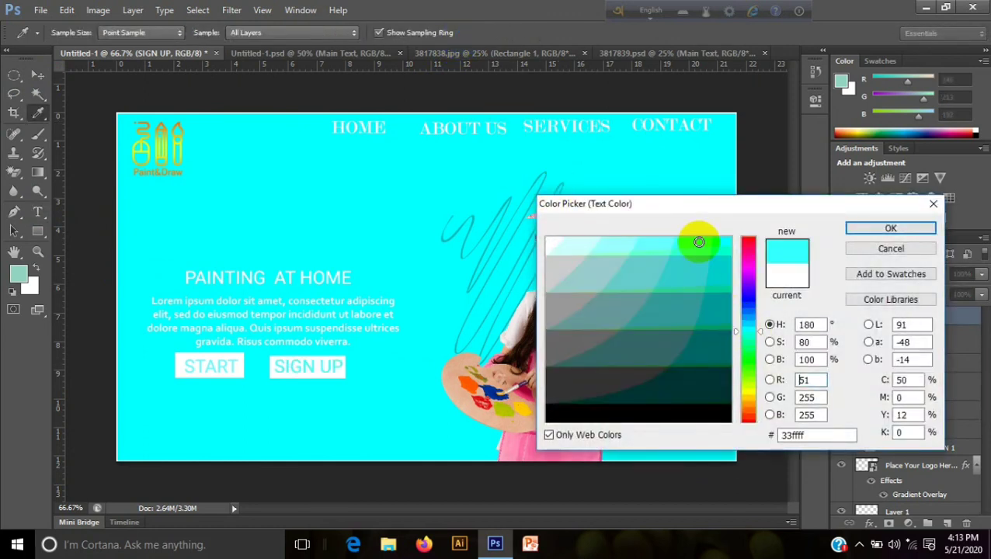
pyautogui.click(891, 228)
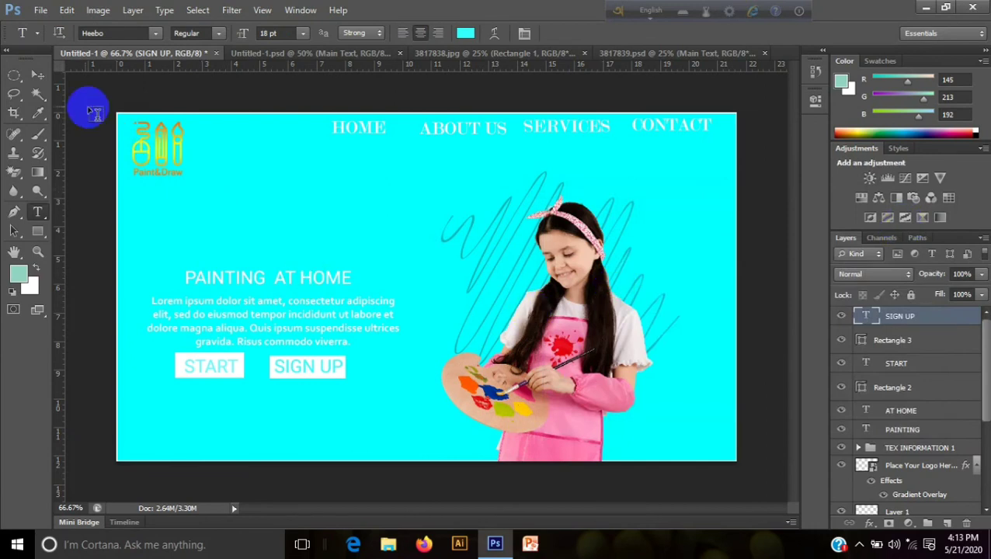
# Fine-tune the position of the SIGN UP text inside its white rectangle, then deselect it.
pyautogui.click(37, 76)
pyautogui.click(212, 441)
pyautogui.click(307, 368)
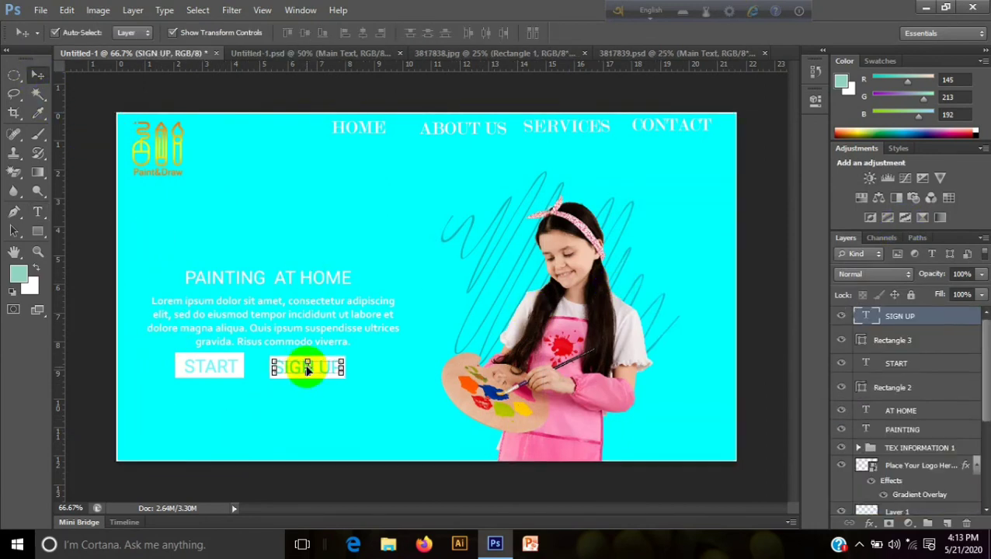
pyautogui.click(223, 435)
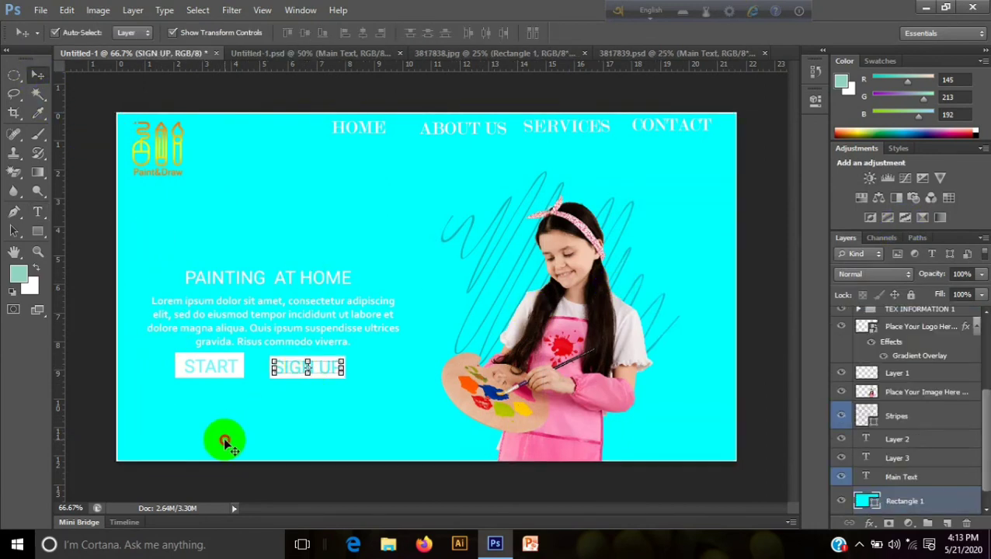
# Duplicate the white rectangle layer behind SIGN UP within the same document, keeping the suggested name.
pyautogui.click(343, 380)
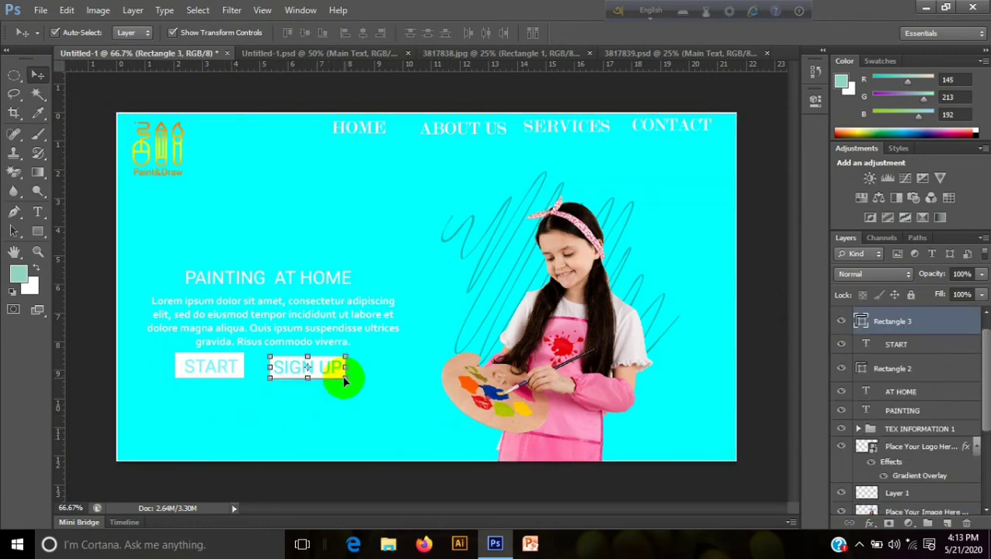
pyautogui.rightClick(893, 321)
pyautogui.click(789, 78)
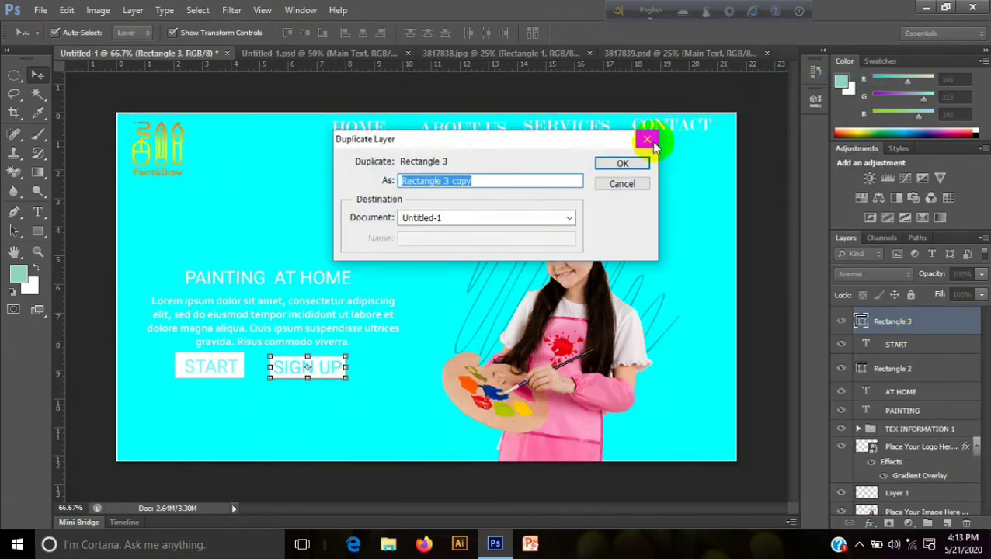
pyautogui.click(630, 163)
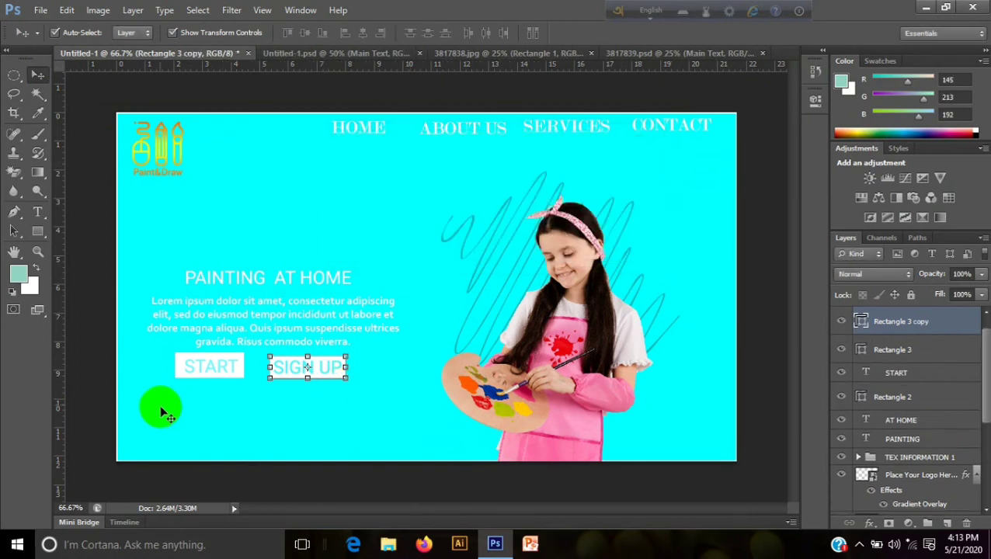
# Move the old START rectangle down out of the way and place the duplicated rectangle over the START text.
pyautogui.moveTo(180, 371); pyautogui.dragTo(160, 436)
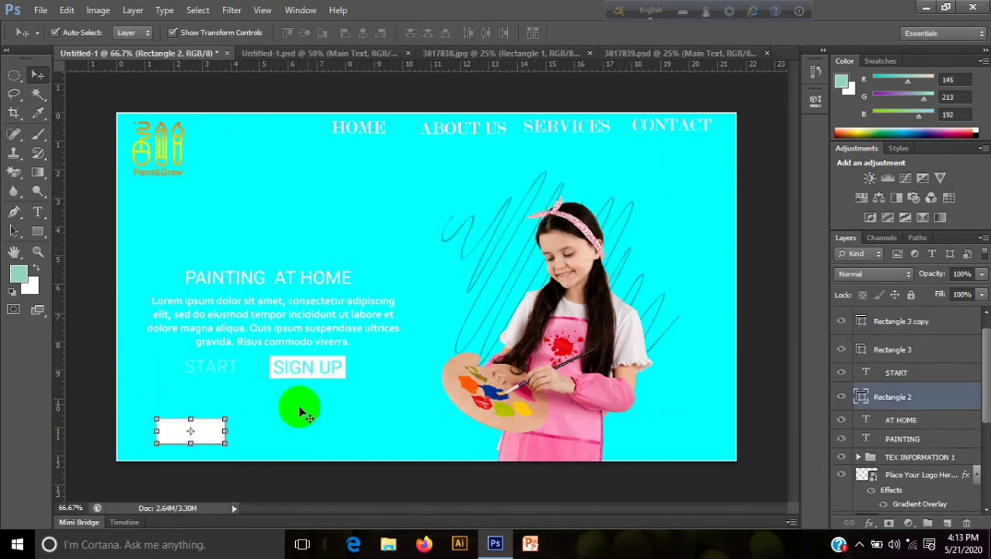
pyautogui.moveTo(339, 379); pyautogui.dragTo(238, 380)
pyautogui.click(378, 423)
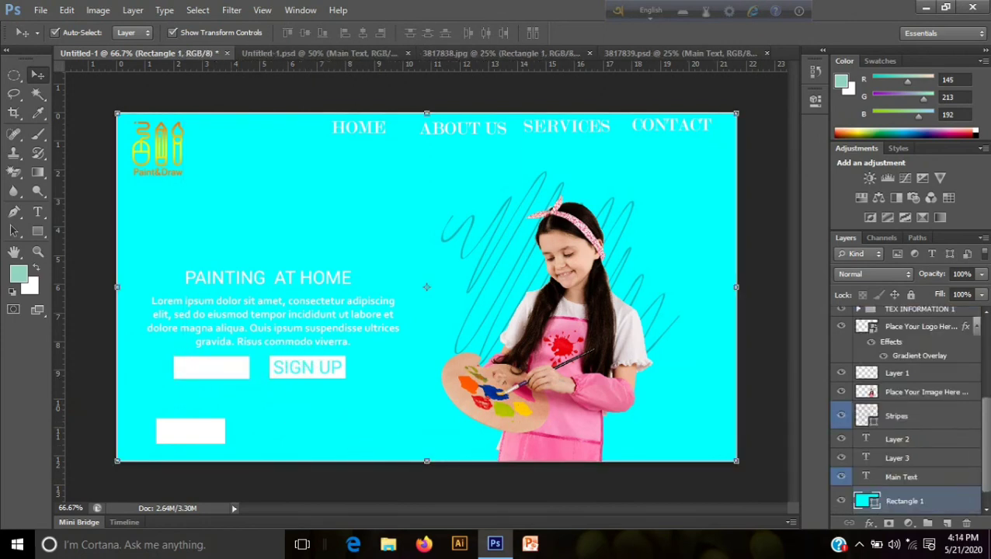
# Set the text colour of the START layer to cyan #33ffff.
pyautogui.moveTo(988, 462); pyautogui.dragTo(988, 363)
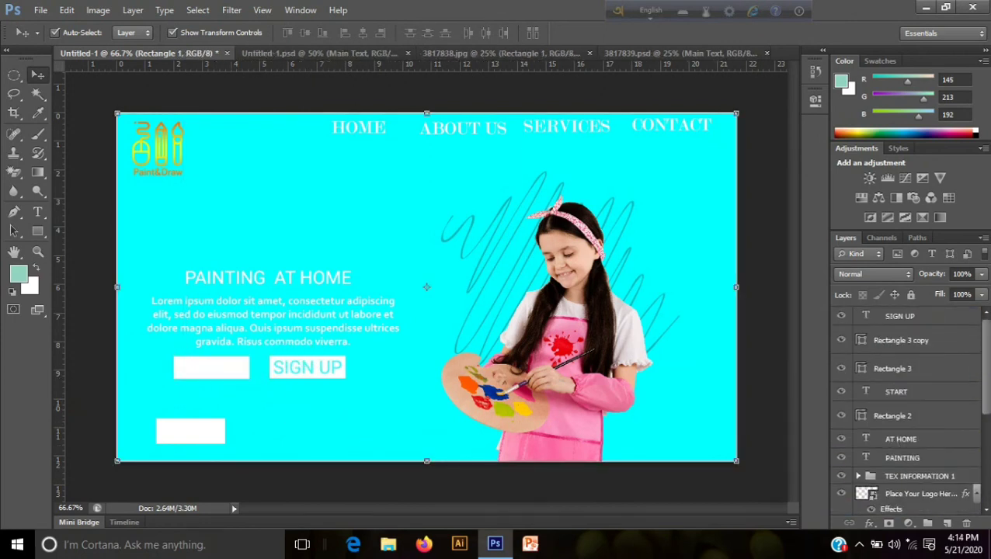
pyautogui.click(903, 394)
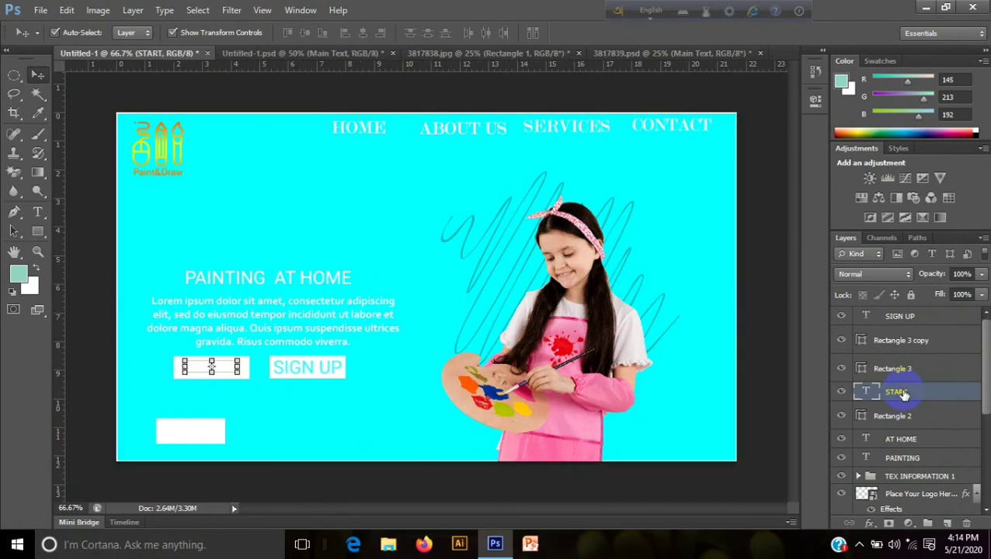
pyautogui.click(37, 212)
pyautogui.click(466, 32)
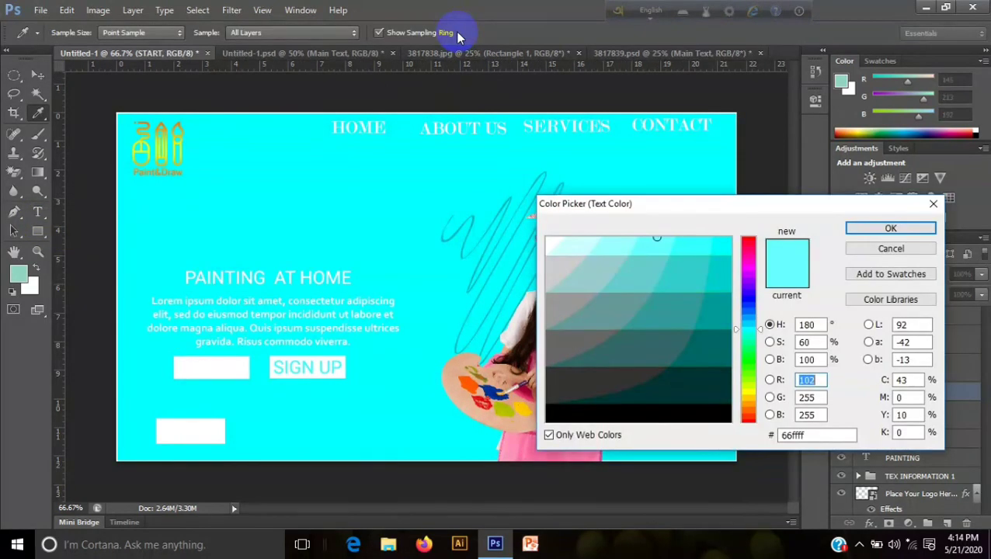
pyautogui.click(704, 245)
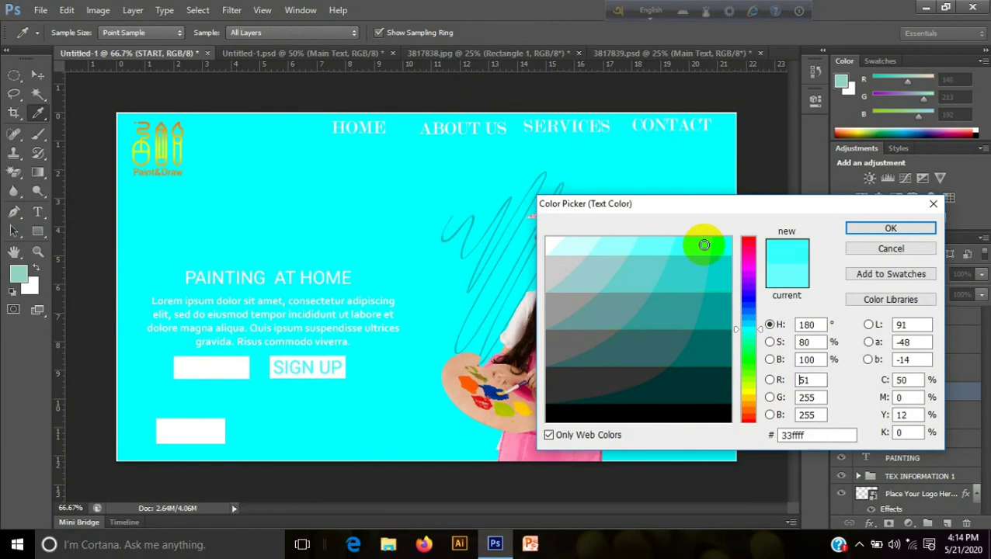
pyautogui.click(931, 227)
# Move the START layer above the duplicated rectangle and fine-tune the text's position inside it.
pyautogui.moveTo(929, 398); pyautogui.dragTo(933, 326)
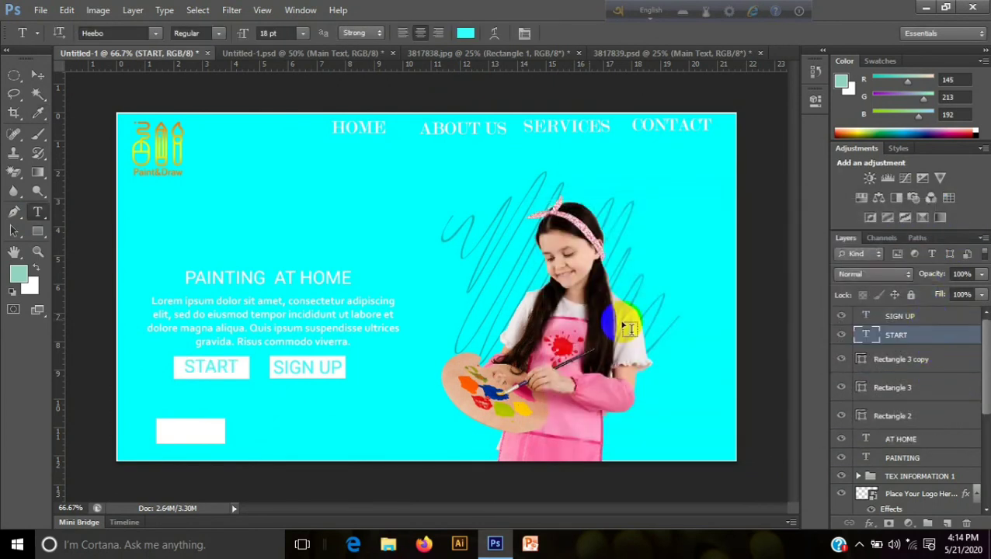
pyautogui.click(37, 75)
pyautogui.click(88, 210)
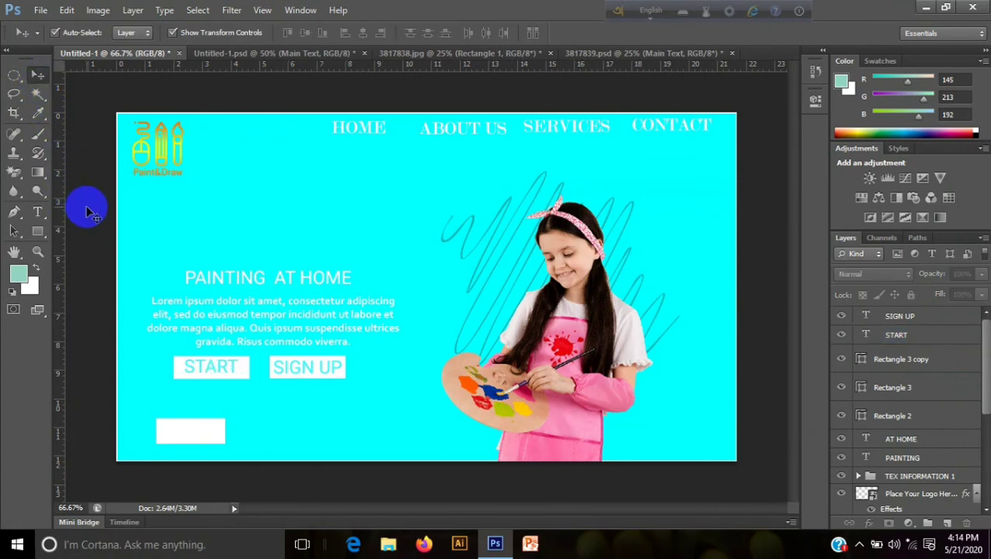
pyautogui.click(221, 367)
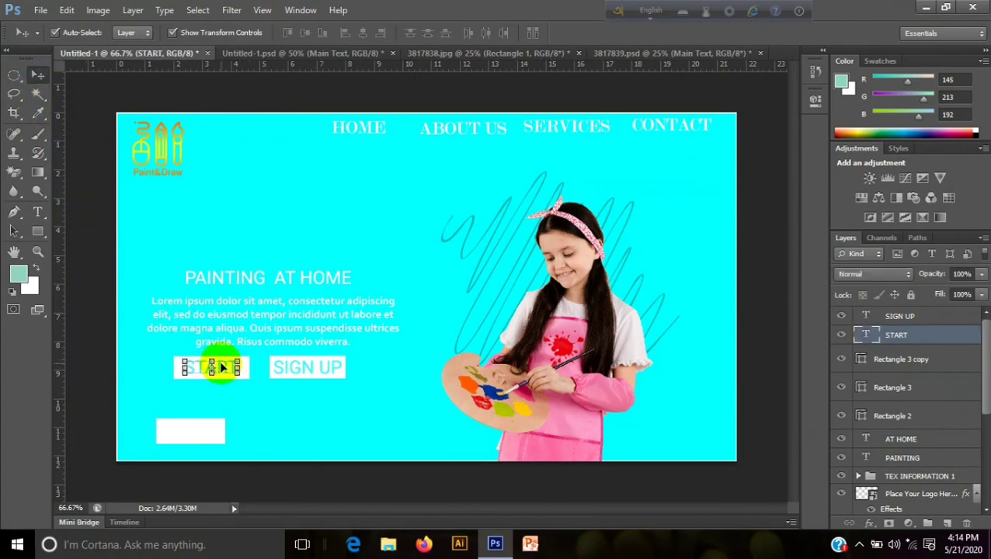
pyautogui.click(268, 435)
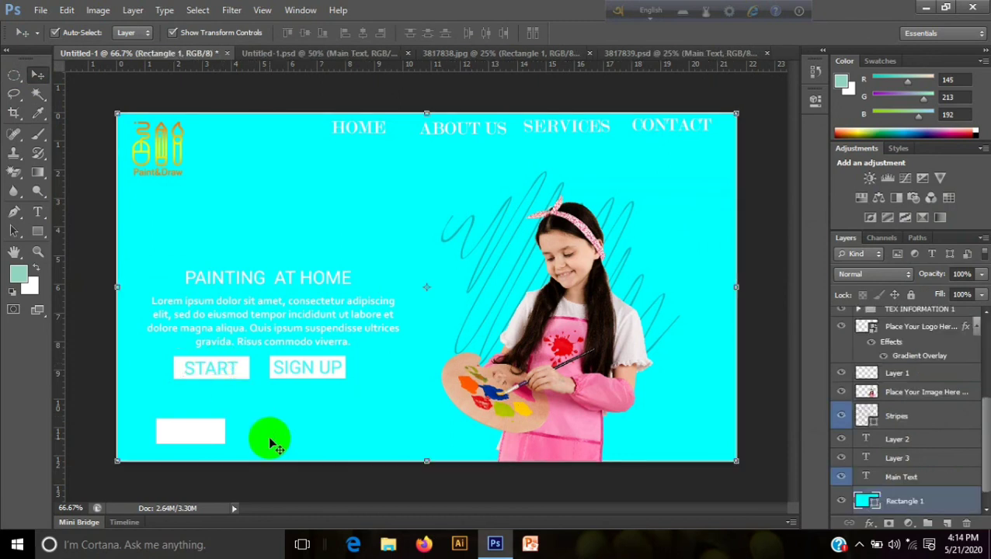
# Delete the leftover white rectangle layer, Rectangle 2, from below the START button.
pyautogui.click(177, 435)
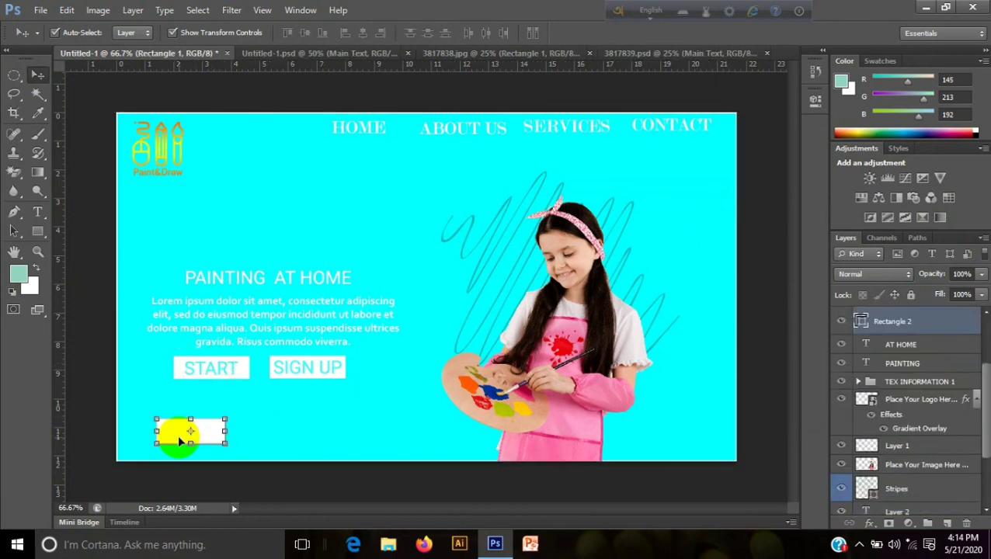
pyautogui.click(966, 525)
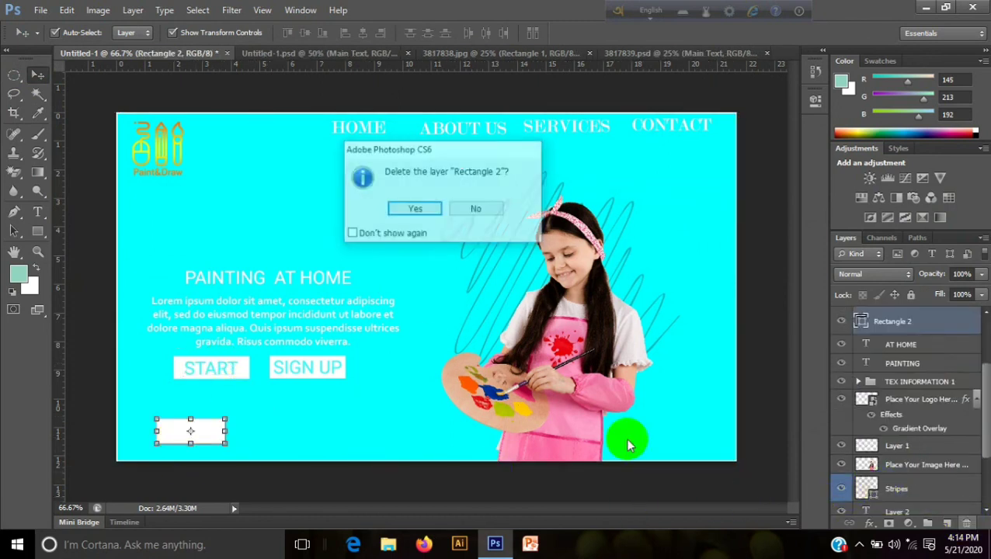
pyautogui.click(416, 210)
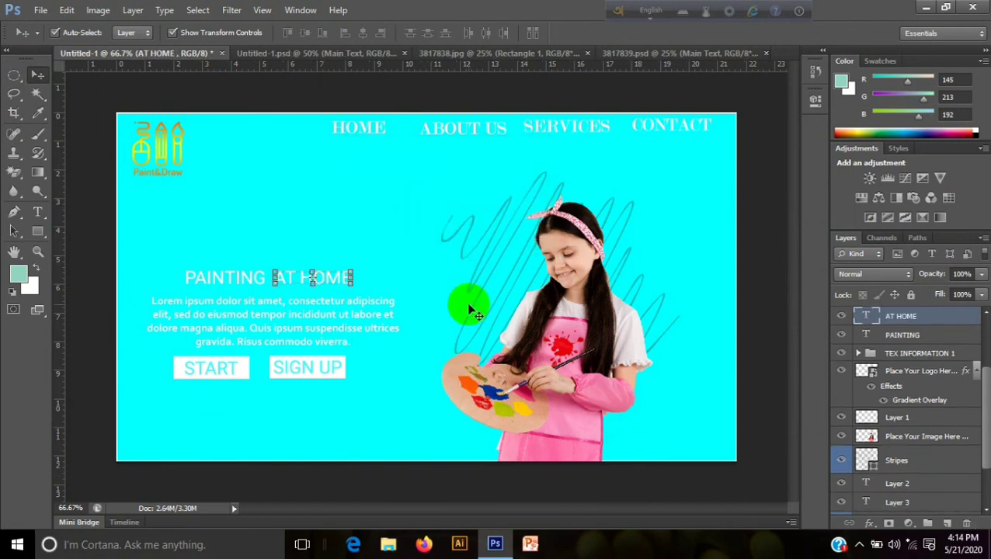
pyautogui.click(443, 345)
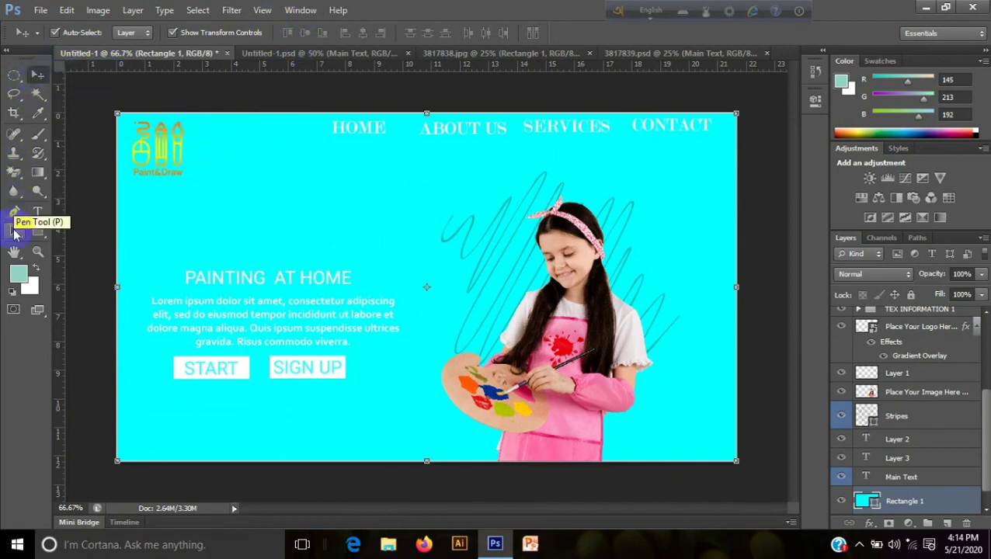
# Activate the Rectangle tool and check its geometry options.
pyautogui.click(37, 230)
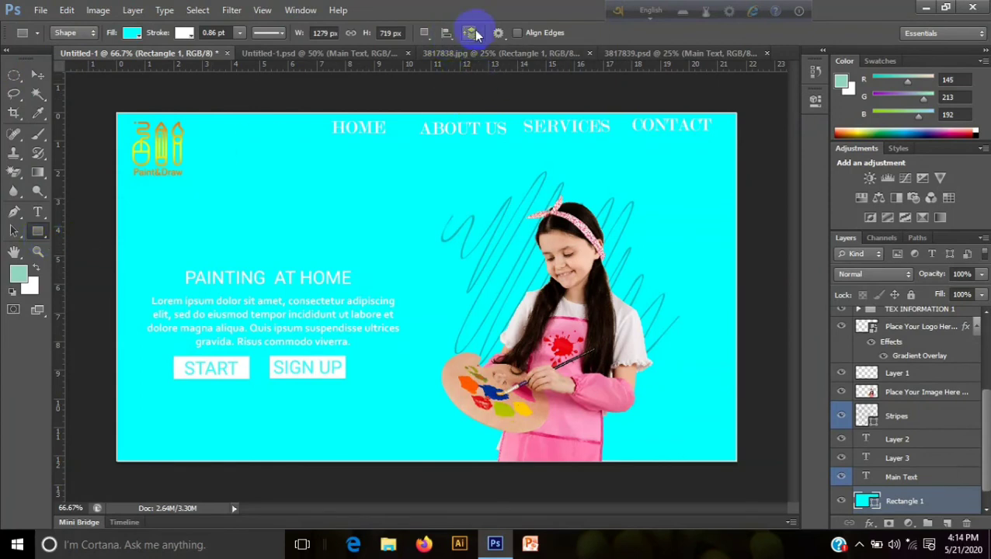
pyautogui.click(503, 39)
pyautogui.click(503, 39)
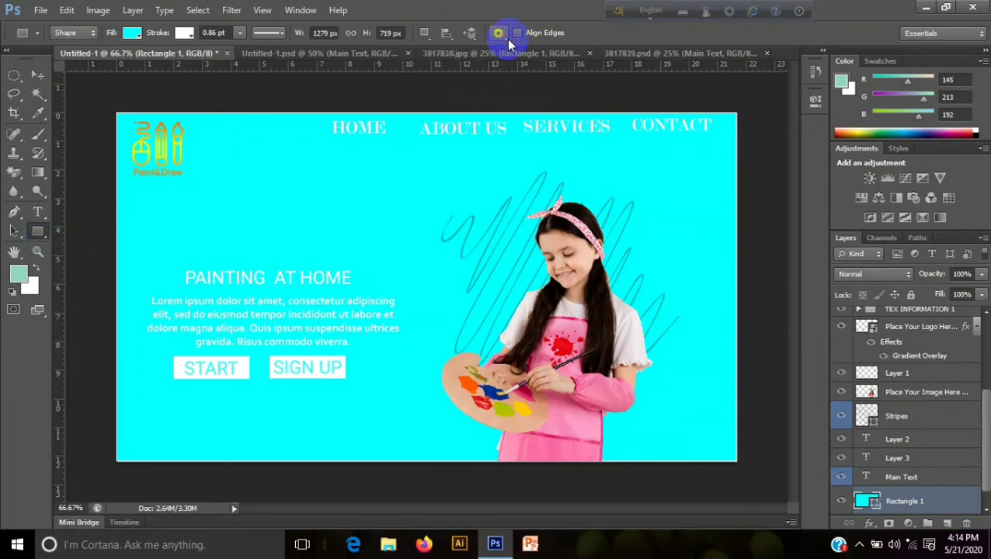